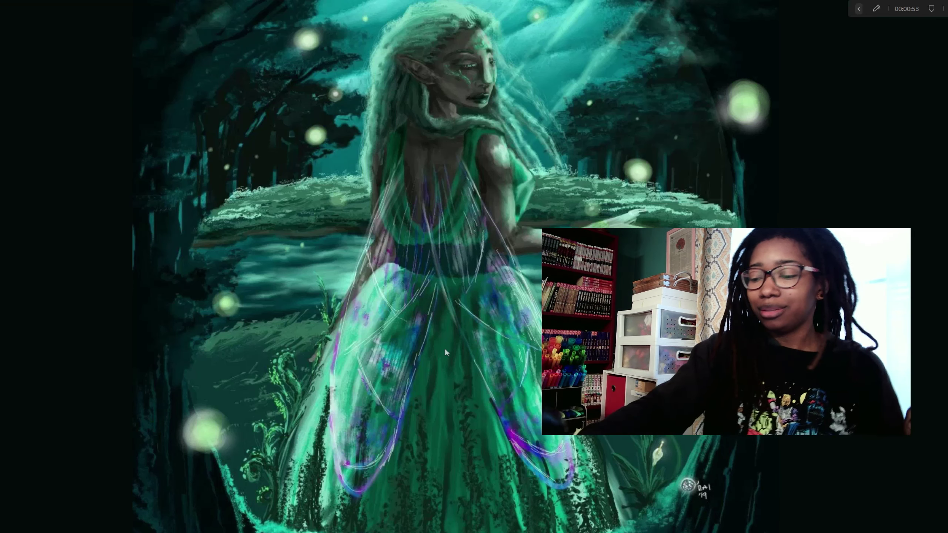
# Roll a d20 for the race and color the Orc entry in the race column dark red
pyautogui.hotkey('alt', 'Tab')
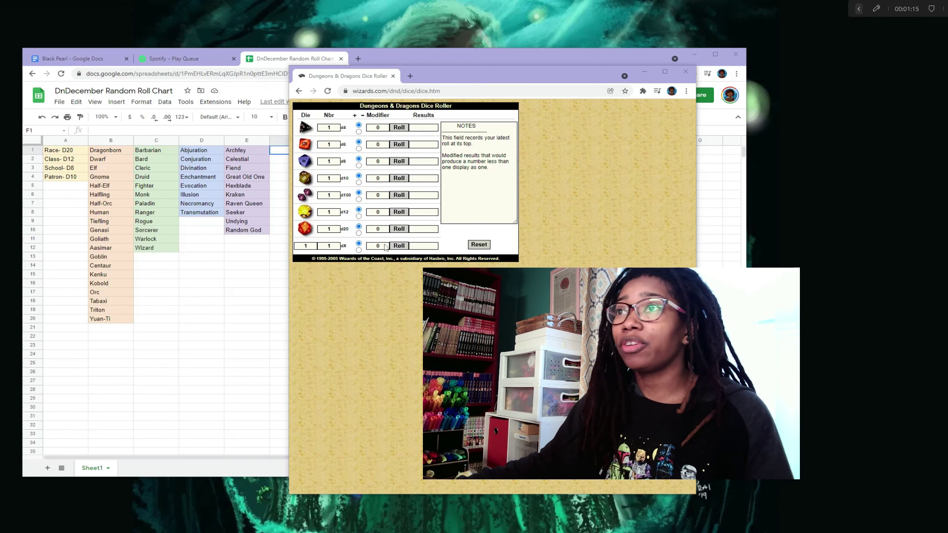
pyautogui.click(399, 228)
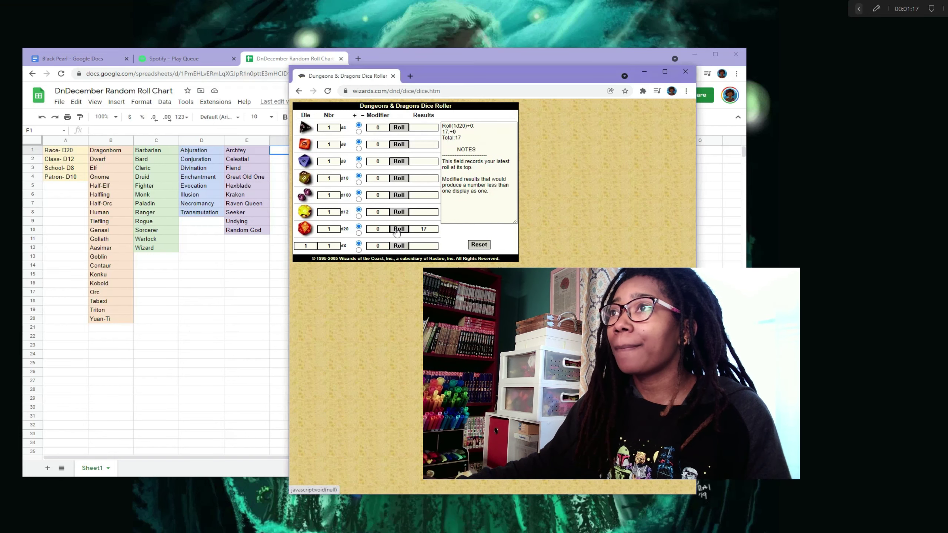
pyautogui.click(111, 292)
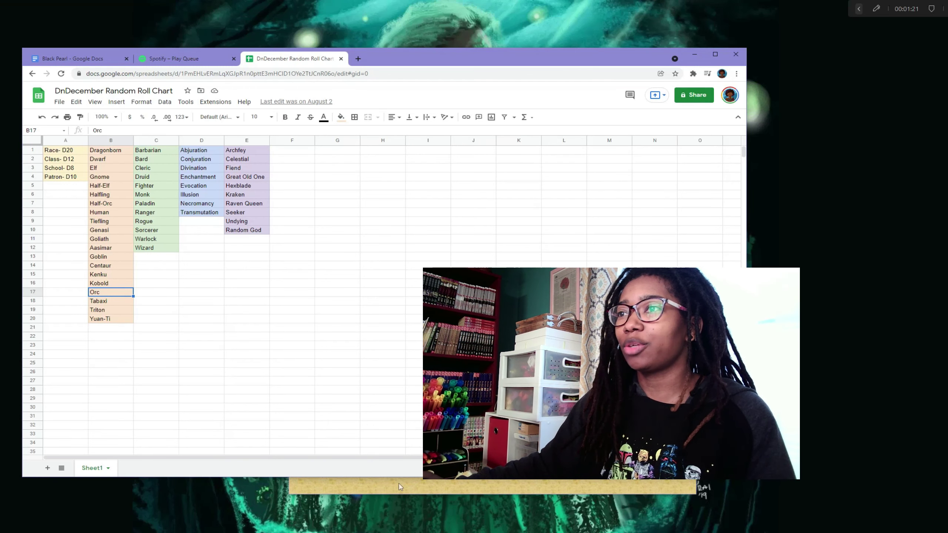
pyautogui.click(410, 495)
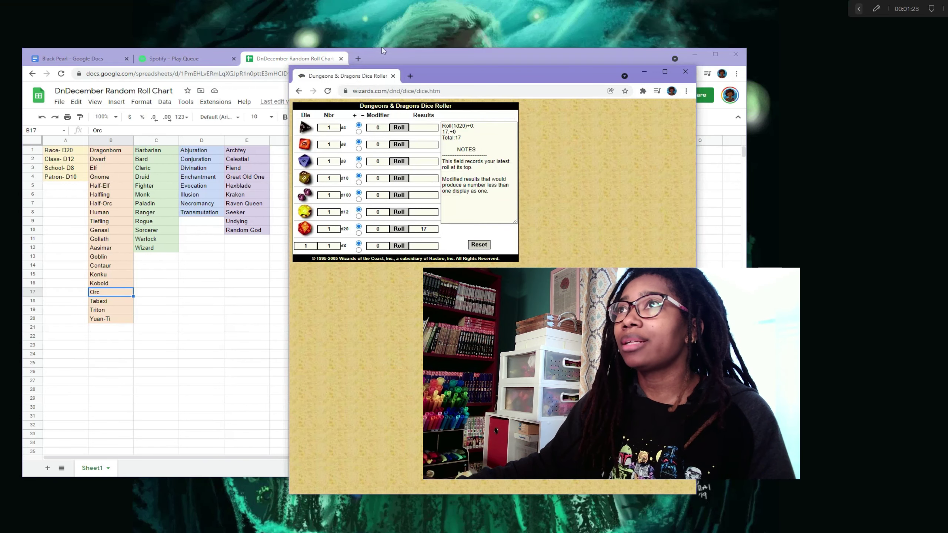
pyautogui.click(372, 58)
pyautogui.click(323, 118)
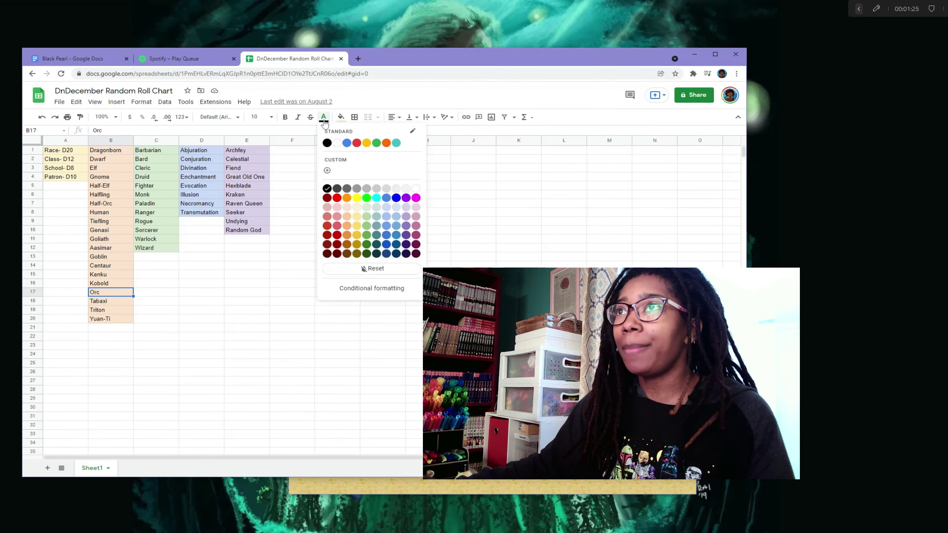
pyautogui.click(338, 236)
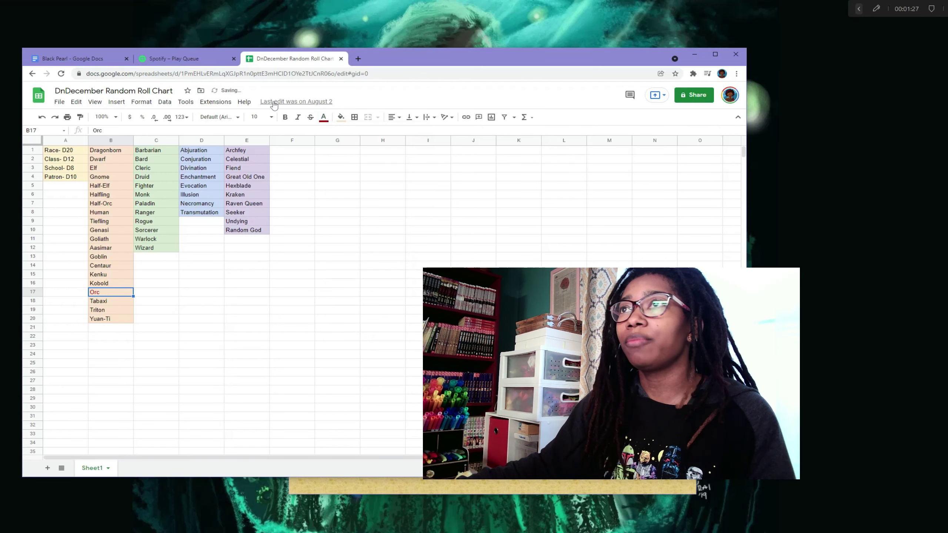
# Roll a d12 for the class and select Rogue in the class column
pyautogui.click(423, 495)
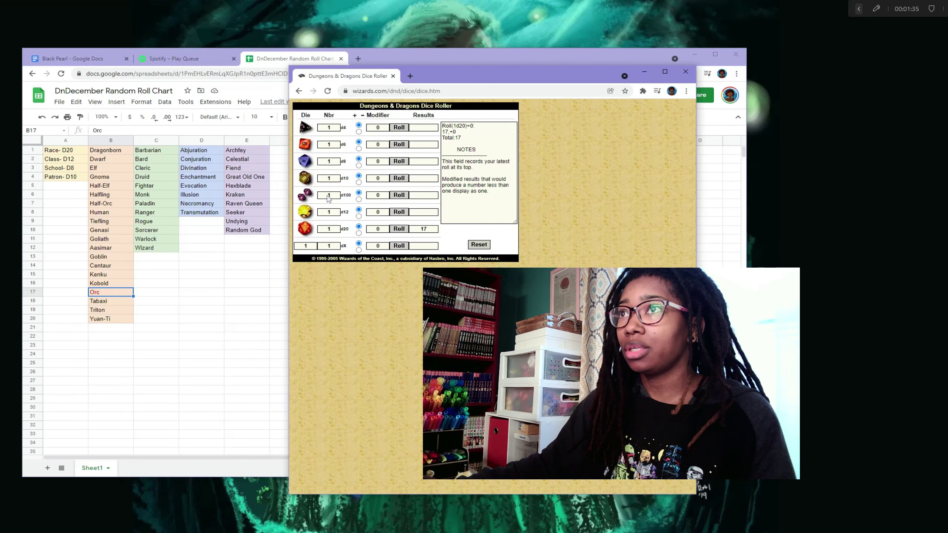
pyautogui.click(398, 212)
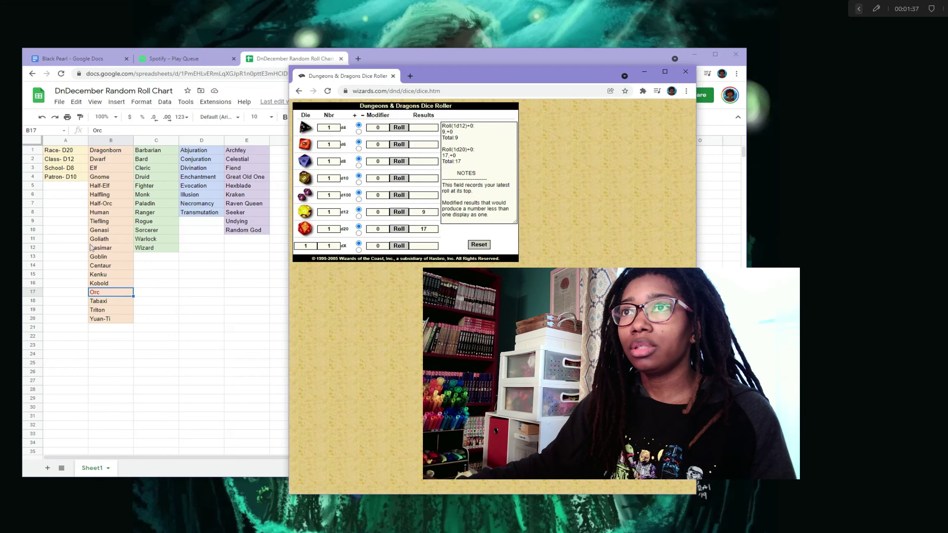
pyautogui.click(142, 224)
# Bring up the dice roller and the dndcember folder of color palettes in front of the roll chart
pyautogui.click(463, 489)
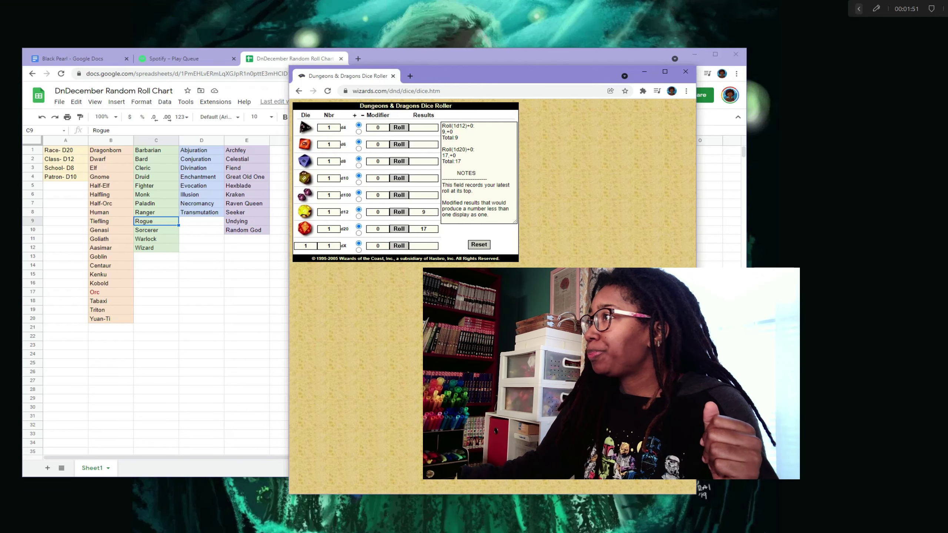
pyautogui.hotkey('alt', 'Tab')
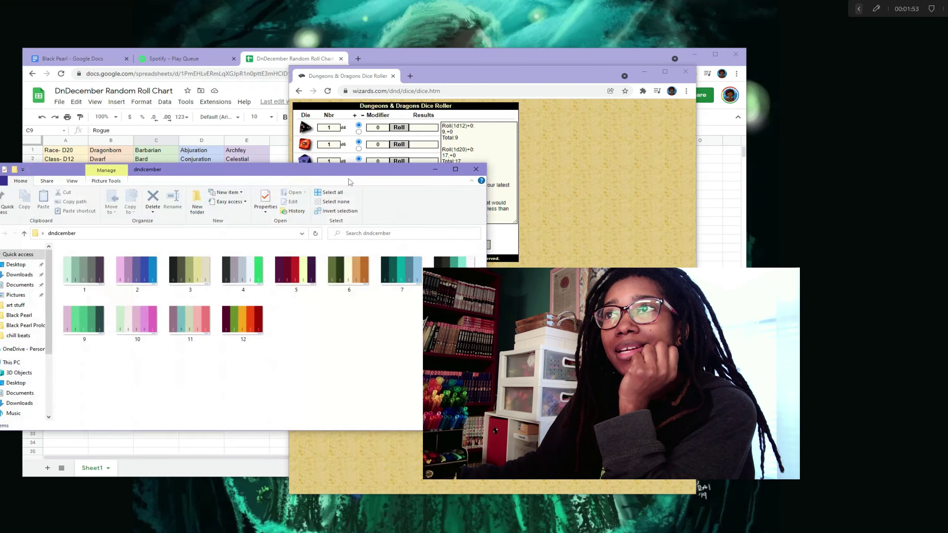
pyautogui.moveTo(347, 173); pyautogui.dragTo(415, 212)
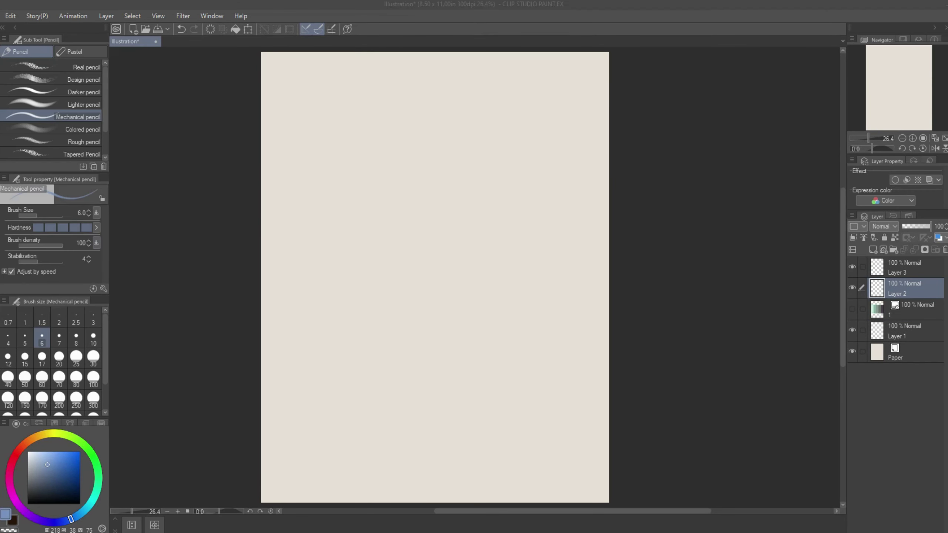
# Set the Mechanical pencil to size 7 and sketch a slanted building with a gabled roofline and a gridded arched window on Layer 2
pyautogui.moveTo(581, 512); pyautogui.dragTo(581, 512)
pyautogui.press(']')
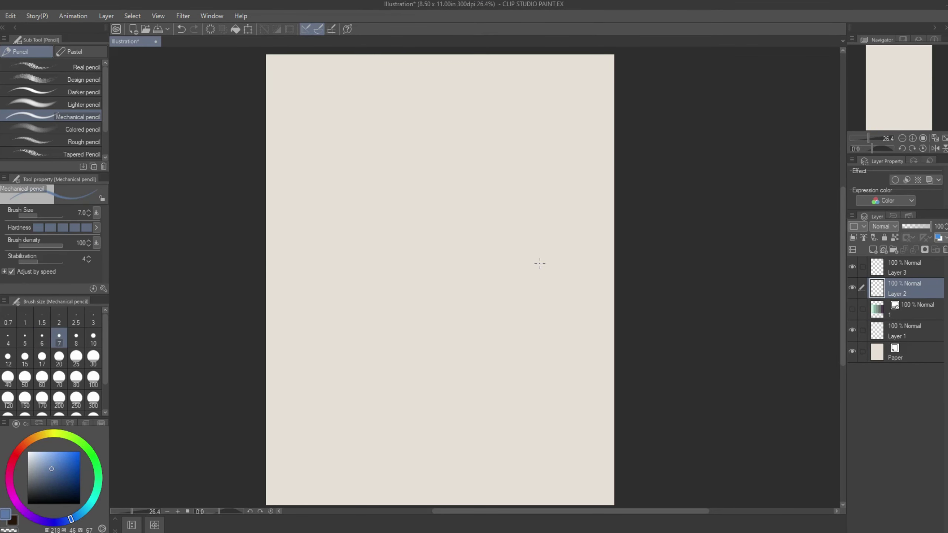
pyautogui.moveTo(536, 245)
pyautogui.mouseDown()
pyautogui.moveTo(494, 289)
pyautogui.moveTo(485, 328)
pyautogui.moveTo(506, 366)
pyautogui.moveTo(500, 385)
pyautogui.moveTo(501, 338)
pyautogui.moveTo(524, 362)
pyautogui.moveTo(513, 289)
pyautogui.moveTo(514, 366)
pyautogui.mouseUp()
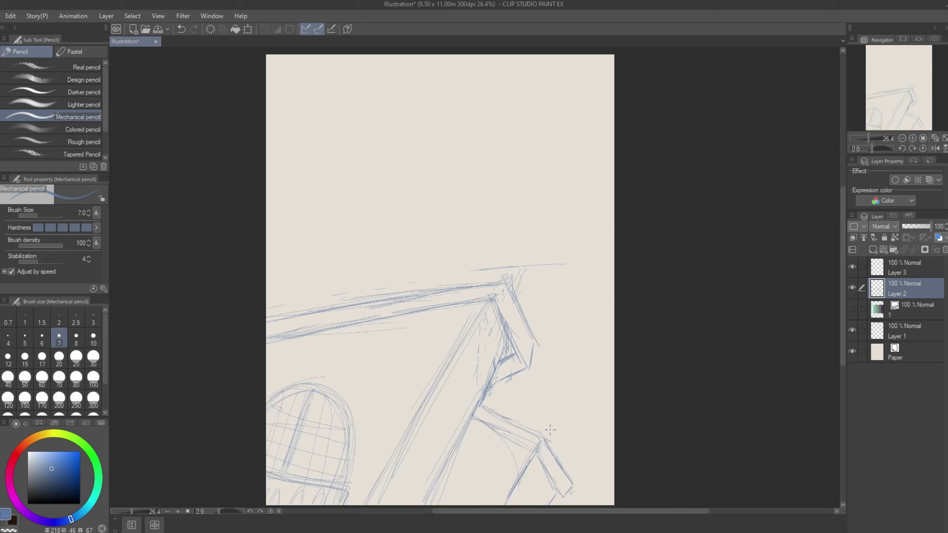
# Erase the small lower eave and wall edge at the gable and redraw the sloping roof edge longer
pyautogui.moveTo(501, 321)
pyautogui.mouseDown()
pyautogui.moveTo(554, 410)
pyautogui.moveTo(487, 505)
pyautogui.mouseUp()
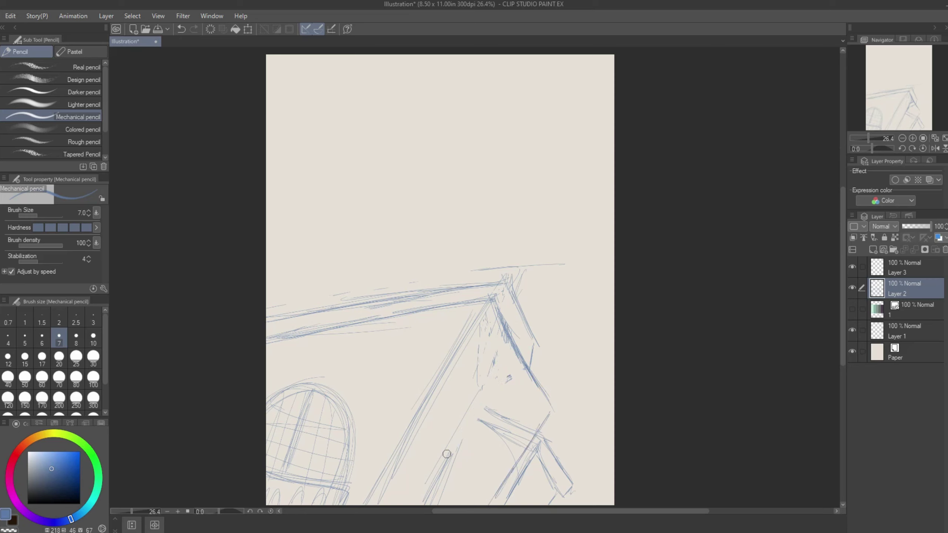
pyautogui.moveTo(530, 410); pyautogui.dragTo(552, 381)
pyautogui.moveTo(516, 305); pyautogui.dragTo(571, 406)
pyautogui.moveTo(551, 413); pyautogui.dragTo(575, 412)
pyautogui.hotkey('ctrl', 'z')
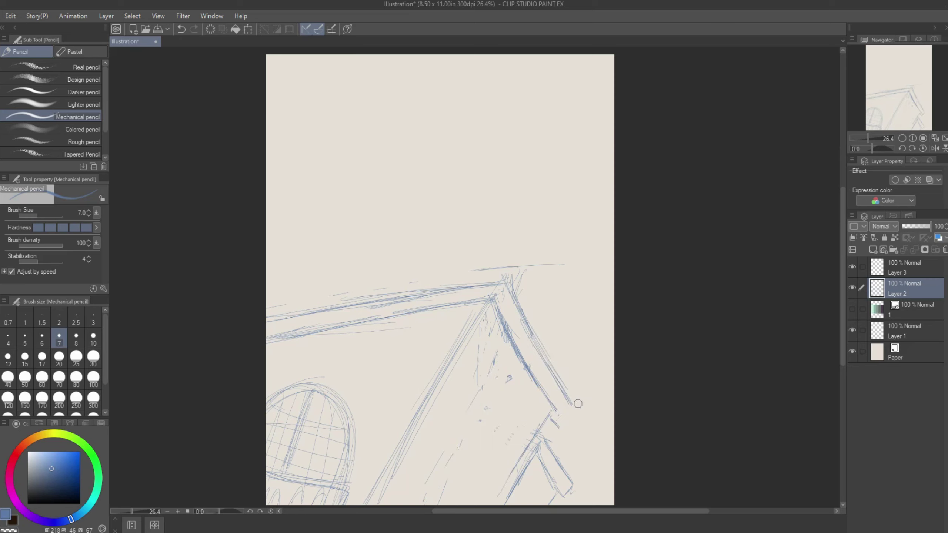
pyautogui.moveTo(541, 342); pyautogui.dragTo(564, 409)
# Sketch a braced wooden beam projecting from the wall, with a hanging cloth at its outer end
pyautogui.moveTo(453, 393); pyautogui.dragTo(446, 413)
pyautogui.moveTo(442, 402)
pyautogui.mouseDown()
pyautogui.moveTo(614, 359)
pyautogui.moveTo(587, 467)
pyautogui.mouseUp()
pyautogui.moveTo(592, 368); pyautogui.dragTo(584, 487)
pyautogui.moveTo(604, 461); pyautogui.dragTo(600, 490)
pyautogui.moveTo(594, 363)
pyautogui.mouseDown()
pyautogui.moveTo(619, 370)
pyautogui.moveTo(588, 474)
pyautogui.moveTo(499, 391)
pyautogui.moveTo(451, 403)
pyautogui.mouseUp()
pyautogui.moveTo(526, 384); pyautogui.dragTo(448, 437)
pyautogui.moveTo(444, 396); pyautogui.dragTo(434, 437)
pyautogui.moveTo(455, 397)
pyautogui.mouseDown()
pyautogui.moveTo(440, 446)
pyautogui.moveTo(427, 433)
pyautogui.mouseUp()
pyautogui.moveTo(425, 437); pyautogui.dragTo(448, 424)
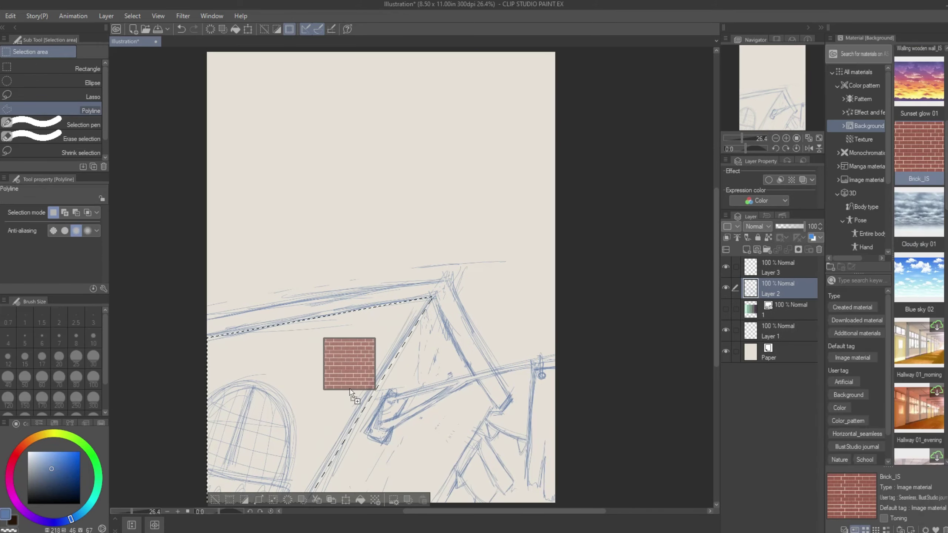
# Place the Brick_IS material on both wall faces and angle it to follow the building's perspective
pyautogui.moveTo(317, 360); pyautogui.dragTo(336, 374)
pyautogui.moveTo(440, 359); pyautogui.dragTo(479, 259)
pyautogui.scroll(-1, 470, 306)
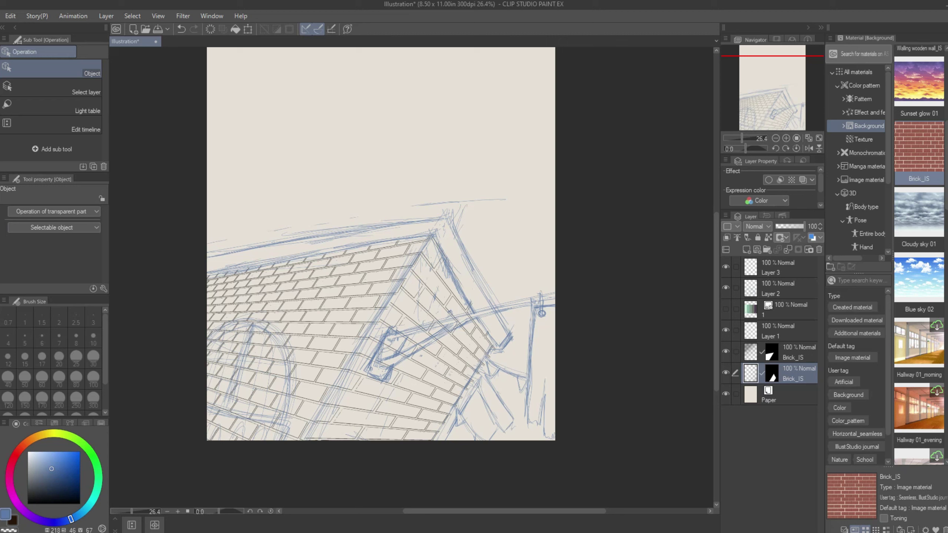
# Move Layer 2 beneath Layer 1 and hide both Brick_IS layers for pencil sketching
pyautogui.press('p')
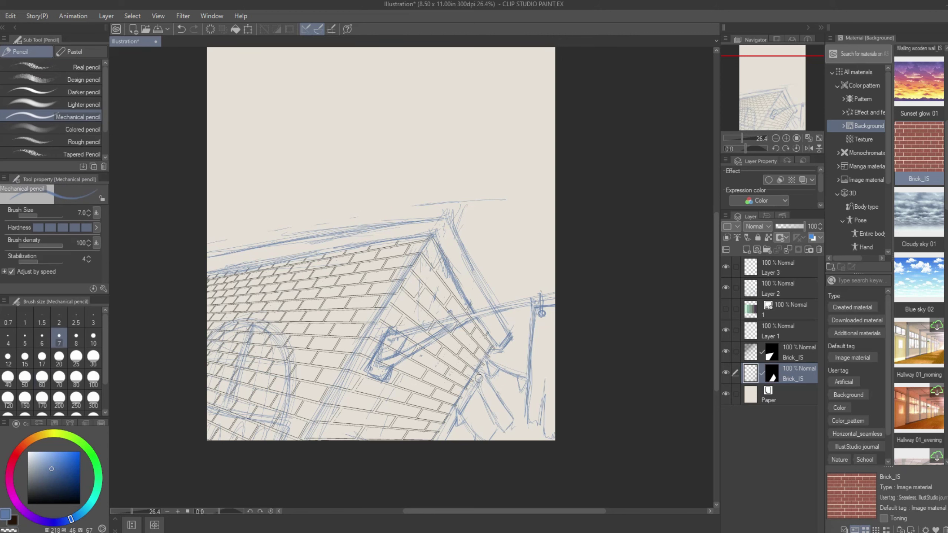
pyautogui.moveTo(780, 288); pyautogui.dragTo(780, 338)
pyautogui.click(725, 351)
pyautogui.click(725, 372)
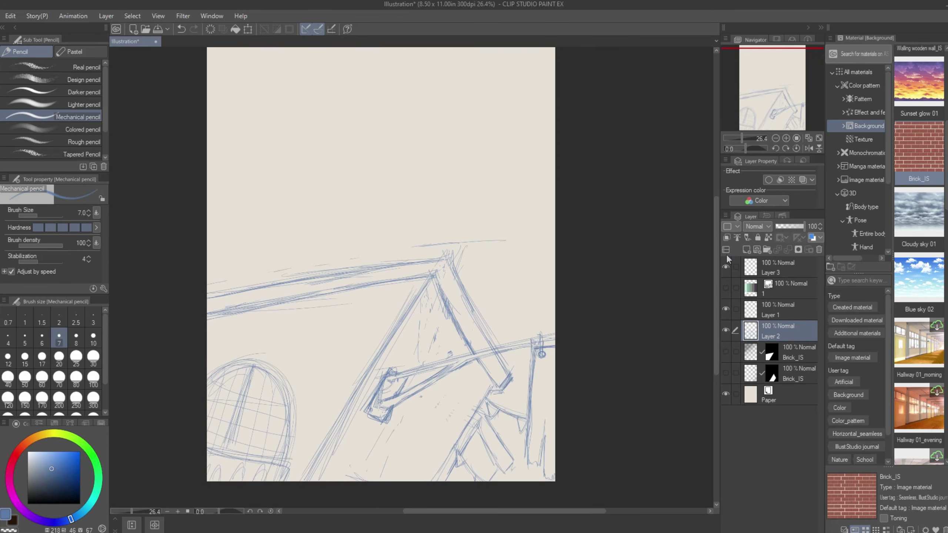
pyautogui.scroll(1, 462, 271)
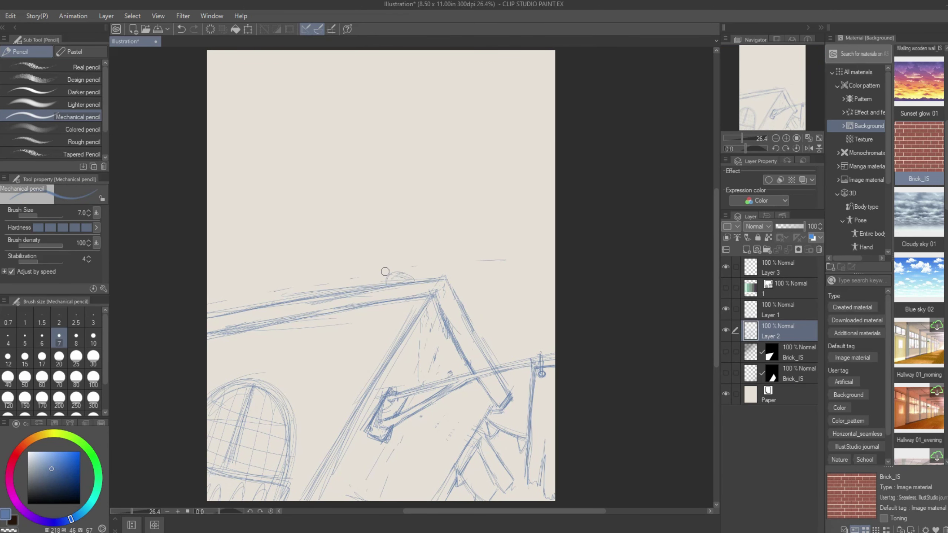
# Try sketching a tall, tapering shape with a round head on the roof ridge and discard it
pyautogui.moveTo(367, 129); pyautogui.dragTo(351, 251)
pyautogui.moveTo(375, 168)
pyautogui.mouseDown()
pyautogui.moveTo(407, 282)
pyautogui.moveTo(339, 295)
pyautogui.mouseUp()
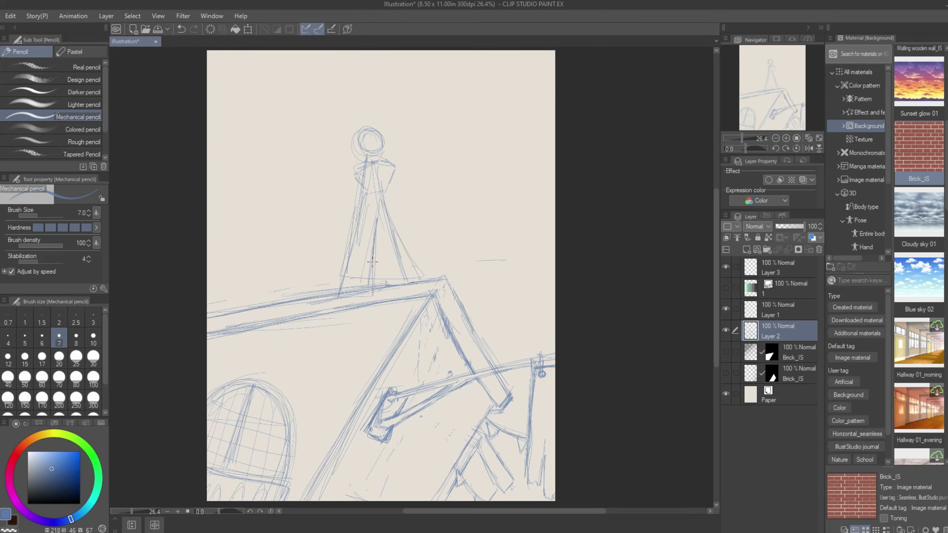
pyautogui.moveTo(388, 209); pyautogui.dragTo(321, 295)
pyautogui.moveTo(369, 153); pyautogui.dragTo(369, 185)
pyautogui.hotkey('ctrl', 'z')
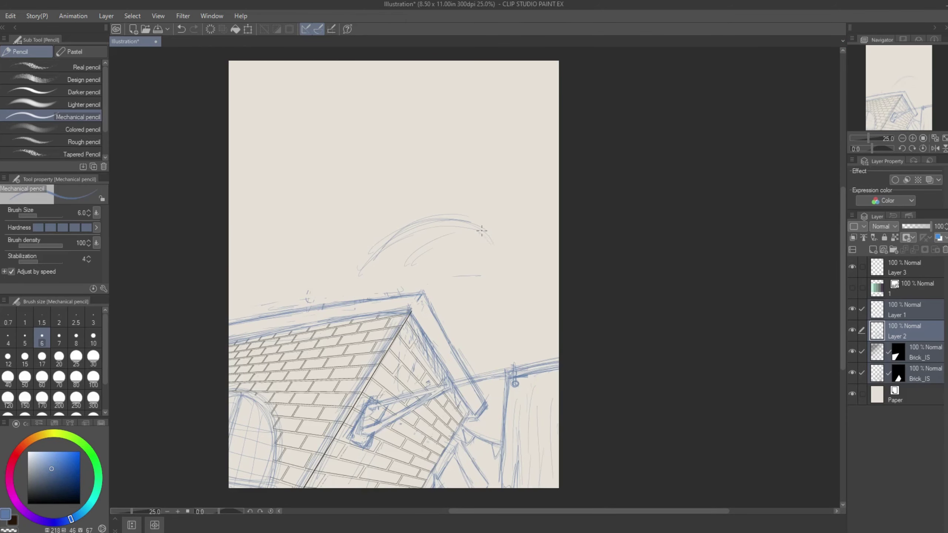
# Try sketching a crouching figure on the roof corner with an arched back, bent legs and arms reaching down to the edge
pyautogui.moveTo(482, 231)
pyautogui.mouseDown()
pyautogui.moveTo(485, 262)
pyautogui.moveTo(500, 276)
pyautogui.moveTo(517, 262)
pyautogui.moveTo(469, 240)
pyautogui.moveTo(429, 278)
pyautogui.mouseUp()
pyautogui.moveTo(411, 278); pyautogui.dragTo(416, 237)
pyautogui.moveTo(426, 283)
pyautogui.mouseDown()
pyautogui.moveTo(456, 267)
pyautogui.moveTo(465, 281)
pyautogui.moveTo(475, 276)
pyautogui.moveTo(396, 247)
pyautogui.mouseUp()
pyautogui.moveTo(488, 286); pyautogui.dragTo(458, 396)
pyautogui.moveTo(452, 281); pyautogui.dragTo(444, 332)
pyautogui.moveTo(433, 246)
pyautogui.mouseDown()
pyautogui.moveTo(419, 223)
pyautogui.moveTo(441, 309)
pyautogui.mouseUp()
pyautogui.moveTo(459, 375); pyautogui.dragTo(473, 341)
pyautogui.moveTo(485, 280)
pyautogui.mouseDown()
pyautogui.moveTo(464, 328)
pyautogui.moveTo(464, 310)
pyautogui.moveTo(463, 367)
pyautogui.mouseUp()
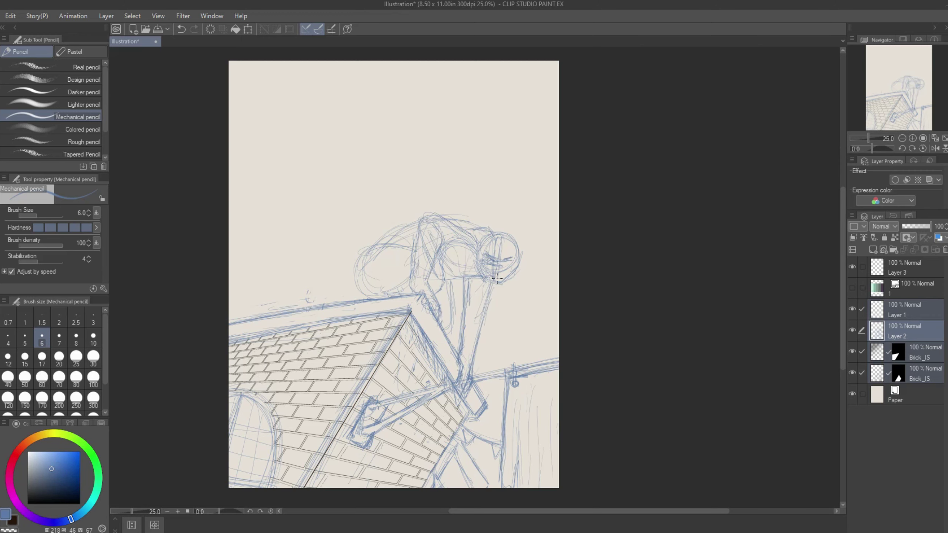
# Add an ear, hair, thigh strap, wrist cuff and torso contour lines to the crouching figure
pyautogui.moveTo(515, 254)
pyautogui.mouseDown()
pyautogui.moveTo(478, 250)
pyautogui.moveTo(505, 259)
pyautogui.moveTo(488, 281)
pyautogui.moveTo(510, 237)
pyautogui.mouseUp()
pyautogui.moveTo(433, 277); pyautogui.dragTo(485, 286)
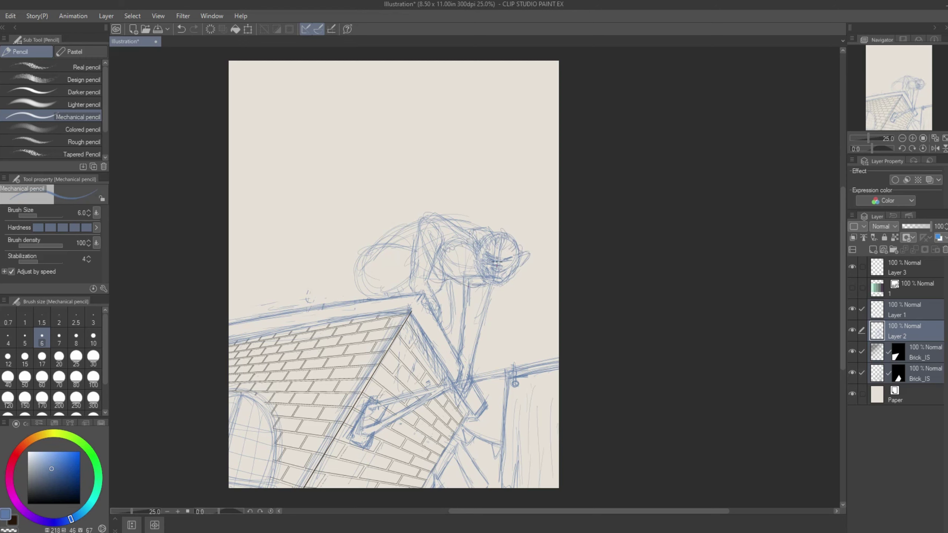
pyautogui.moveTo(404, 248); pyautogui.dragTo(359, 266)
pyautogui.moveTo(465, 302); pyautogui.dragTo(488, 306)
pyautogui.moveTo(466, 342); pyautogui.dragTo(465, 306)
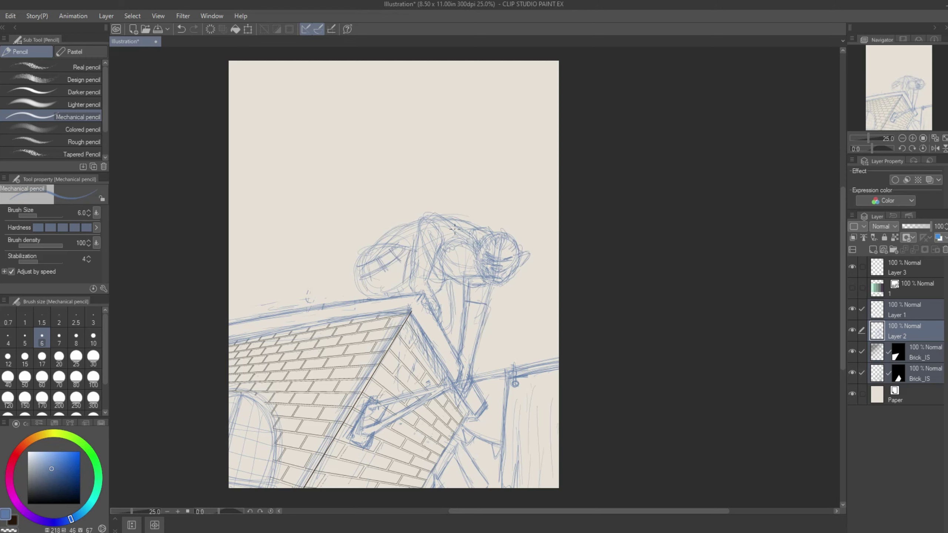
pyautogui.moveTo(418, 214); pyautogui.dragTo(413, 280)
pyautogui.moveTo(429, 228); pyautogui.dragTo(428, 275)
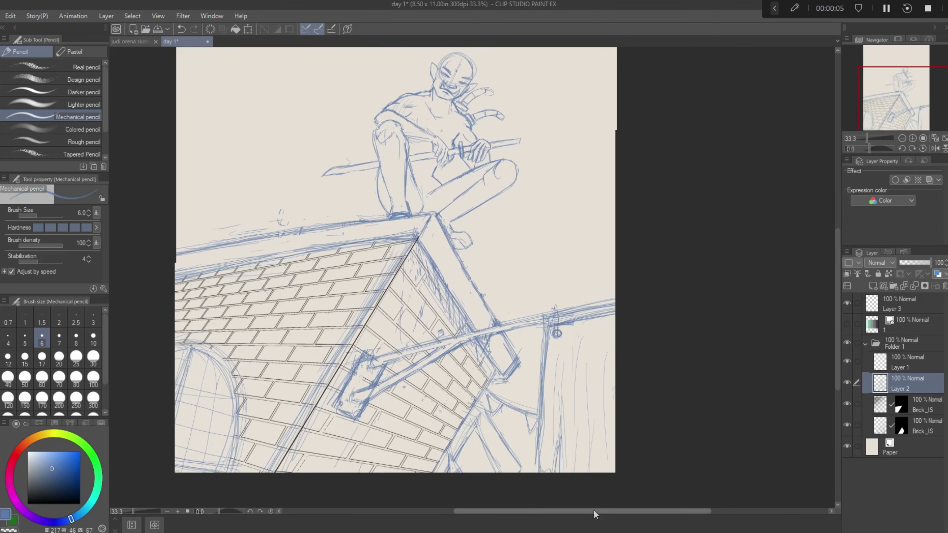
# Sketch a sill along the base of the arched window
pyautogui.moveTo(594, 515); pyautogui.dragTo(591, 514)
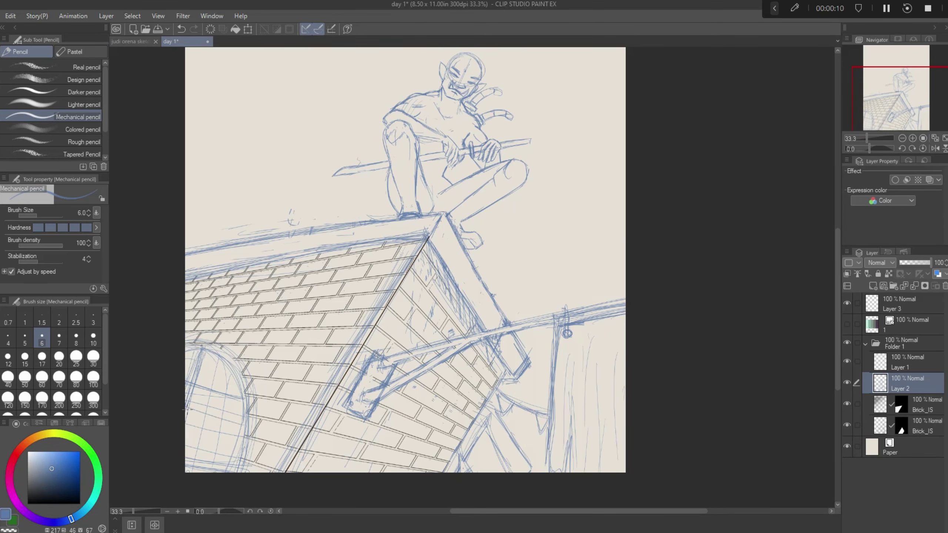
pyautogui.moveTo(247, 467); pyautogui.dragTo(184, 466)
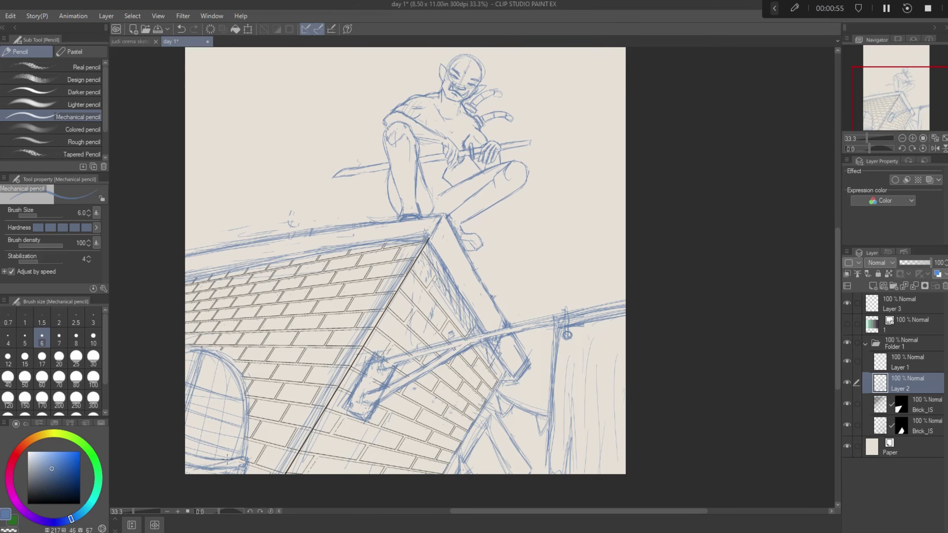
pyautogui.moveTo(248, 453); pyautogui.dragTo(234, 462)
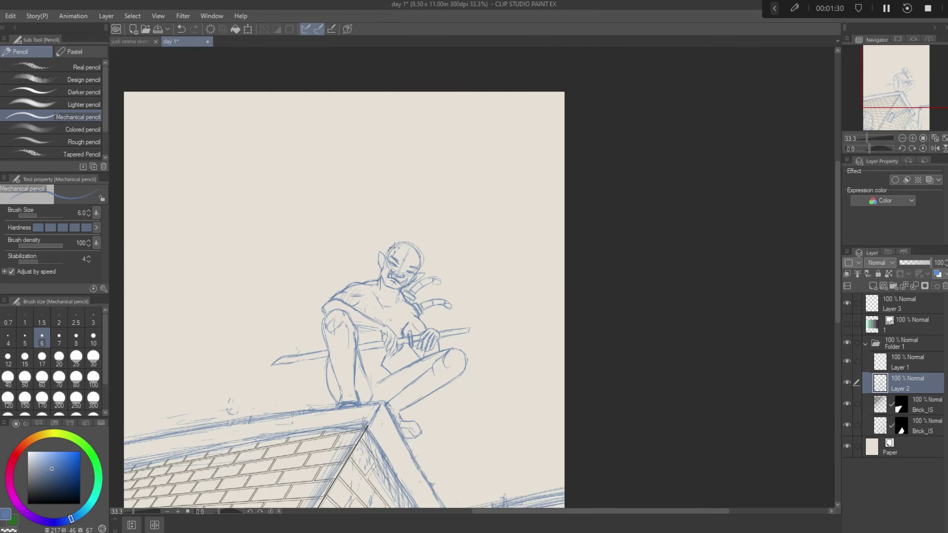
# Sketch long hair locks and a hood-like outline around the seated figure's head, falling onto the chest
pyautogui.moveTo(384, 250); pyautogui.dragTo(386, 313)
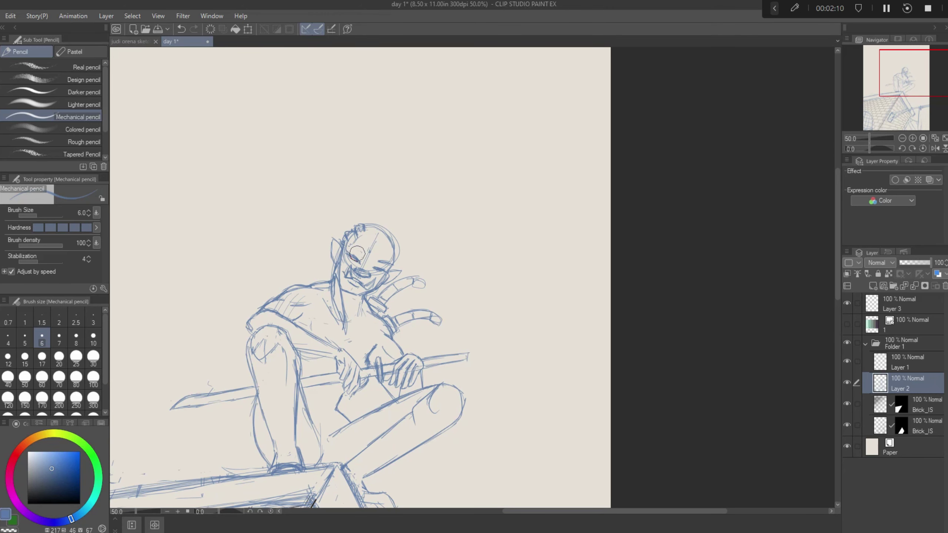
pyautogui.scroll(-1, 386, 262)
pyautogui.moveTo(359, 217); pyautogui.dragTo(314, 261)
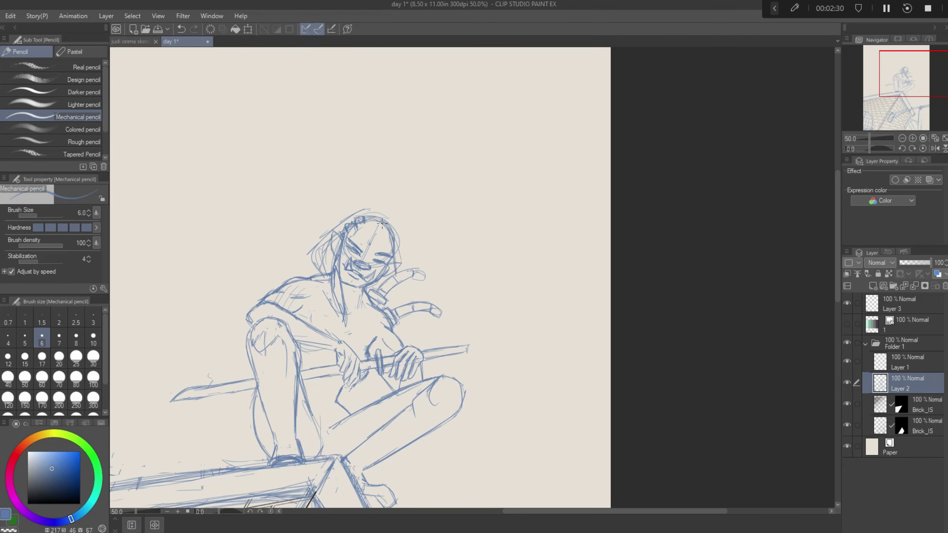
pyautogui.moveTo(392, 224)
pyautogui.mouseDown()
pyautogui.moveTo(403, 299)
pyautogui.moveTo(338, 232)
pyautogui.moveTo(359, 284)
pyautogui.moveTo(385, 261)
pyautogui.moveTo(395, 232)
pyautogui.moveTo(374, 299)
pyautogui.moveTo(328, 239)
pyautogui.moveTo(384, 224)
pyautogui.moveTo(342, 242)
pyautogui.moveTo(345, 325)
pyautogui.mouseUp()
pyautogui.moveTo(340, 249); pyautogui.dragTo(334, 283)
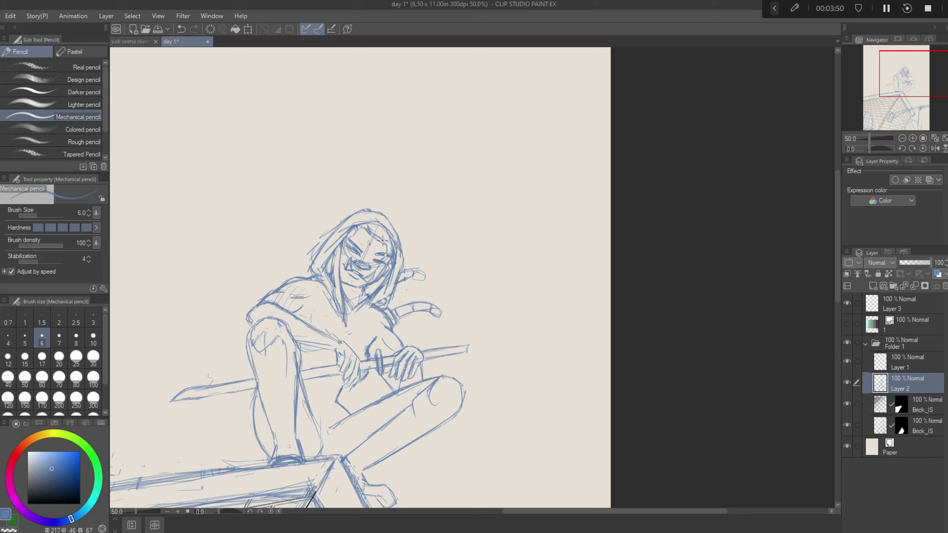
pyautogui.moveTo(383, 239)
pyautogui.mouseDown()
pyautogui.moveTo(357, 323)
pyautogui.moveTo(373, 324)
pyautogui.moveTo(360, 338)
pyautogui.moveTo(373, 288)
pyautogui.moveTo(366, 355)
pyautogui.moveTo(369, 299)
pyautogui.moveTo(341, 269)
pyautogui.moveTo(330, 303)
pyautogui.mouseUp()
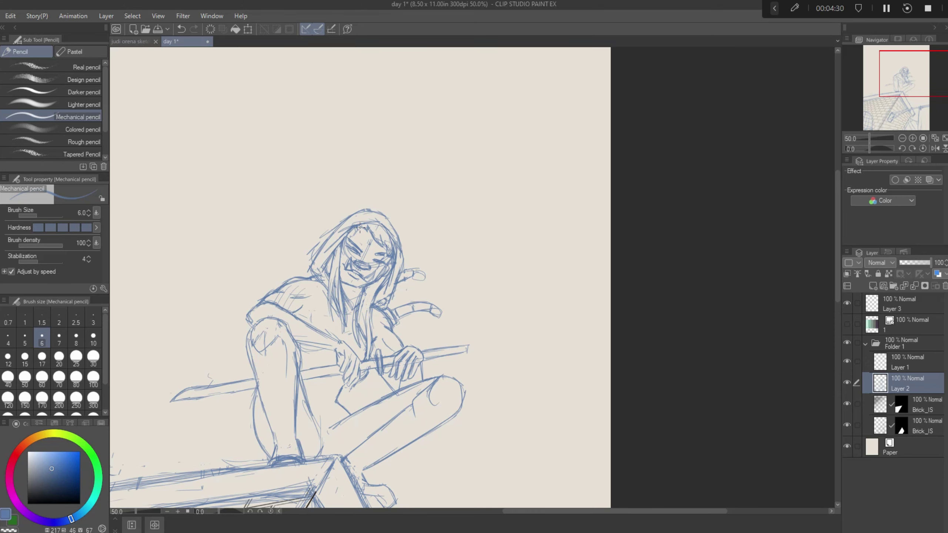
pyautogui.moveTo(360, 226)
pyautogui.mouseDown()
pyautogui.moveTo(405, 254)
pyautogui.moveTo(328, 239)
pyautogui.mouseUp()
# Sketch the waist contour, the bent knee's boot cuff and shin edge, and the rolled sleeve over the raised knee
pyautogui.moveTo(323, 351); pyautogui.dragTo(304, 337)
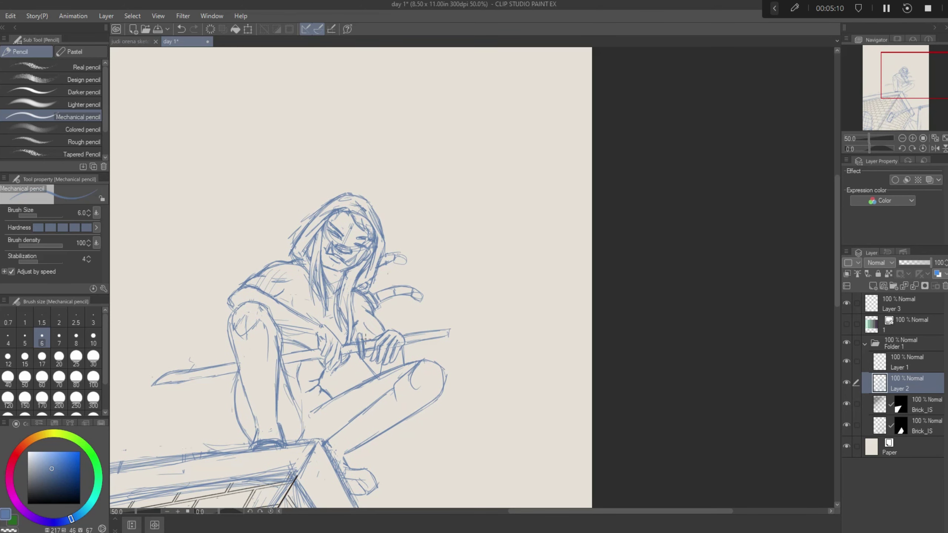
pyautogui.moveTo(386, 393)
pyautogui.mouseDown()
pyautogui.moveTo(412, 410)
pyautogui.moveTo(394, 384)
pyautogui.mouseUp()
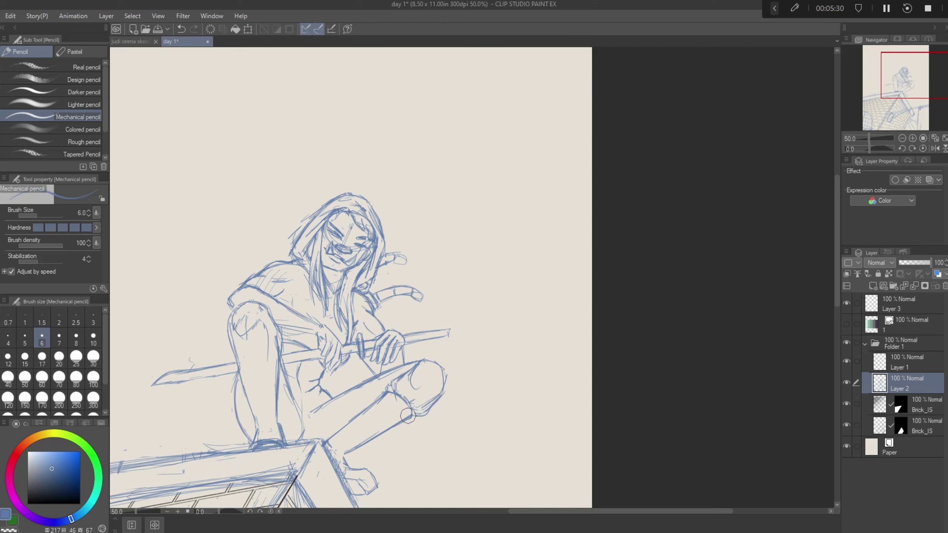
pyautogui.moveTo(408, 416)
pyautogui.mouseDown()
pyautogui.moveTo(415, 403)
pyautogui.moveTo(364, 444)
pyautogui.mouseUp()
pyautogui.moveTo(418, 396); pyautogui.dragTo(395, 414)
pyautogui.moveTo(225, 336)
pyautogui.mouseDown()
pyautogui.moveTo(277, 336)
pyautogui.moveTo(277, 346)
pyautogui.mouseUp()
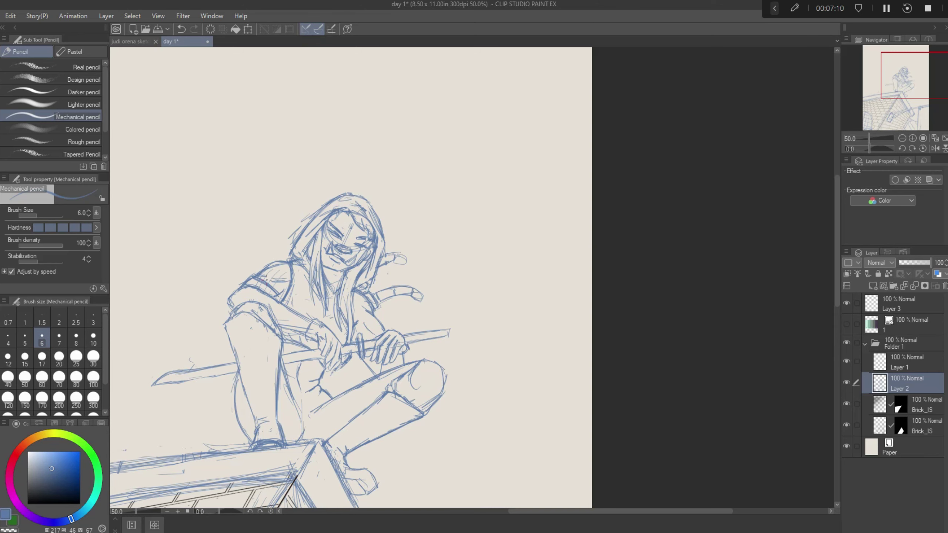
# Select Layer 1, Layer 2 and both Brick layers together and enlarge and reposition the drawing on the page
pyautogui.scroll(-5, 730, 197)
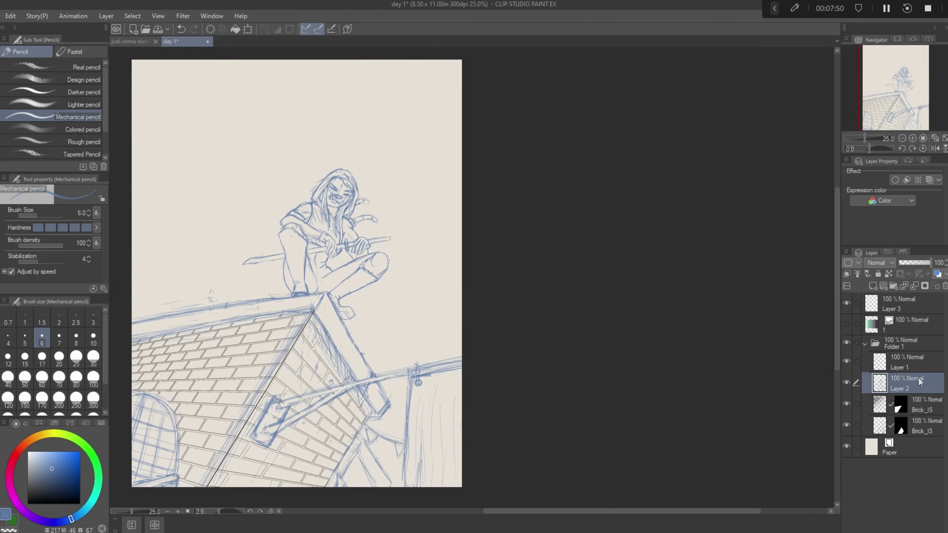
pyautogui.keyDown('ctrl'); pyautogui.click(906, 362); pyautogui.keyUp('ctrl')
pyautogui.keyDown('ctrl'); pyautogui.click(921, 404); pyautogui.keyUp('ctrl')
pyautogui.keyDown('ctrl'); pyautogui.click(922, 426); pyautogui.keyUp('ctrl')
pyautogui.hotkey('ctrl', 't')
pyautogui.scroll(-2, 486, 388)
pyautogui.moveTo(467, 176); pyautogui.dragTo(444, 158)
pyautogui.click(314, 459)
# Extend the sketched beam beside the building to the page edge and add a second hanging ring
pyautogui.scroll(2, 313, 459)
pyautogui.click(856, 405)
pyautogui.moveTo(433, 425)
pyautogui.mouseDown()
pyautogui.moveTo(502, 405)
pyautogui.moveTo(502, 416)
pyautogui.mouseUp()
pyautogui.moveTo(481, 437); pyautogui.dragTo(481, 462)
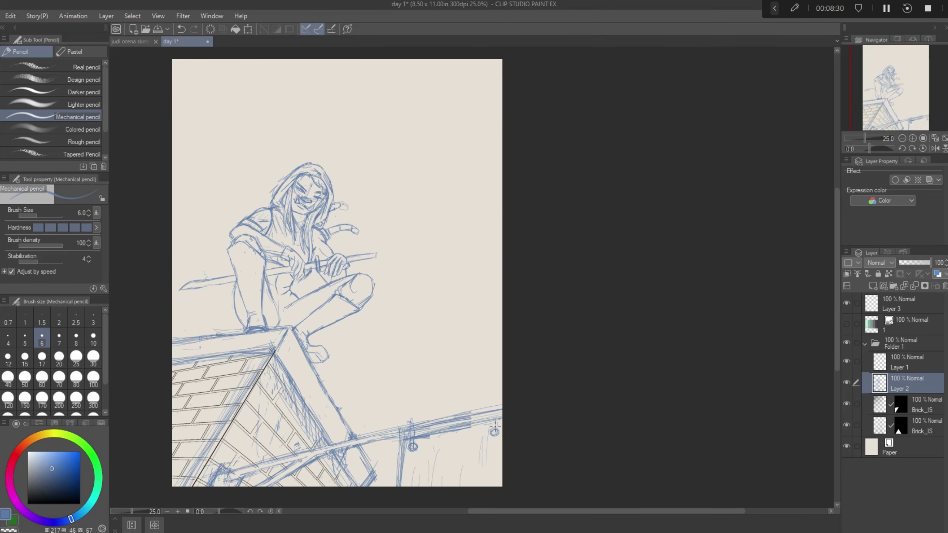
pyautogui.moveTo(496, 419); pyautogui.dragTo(501, 488)
pyautogui.hotkey('ctrl', 'z')
pyautogui.moveTo(468, 424); pyautogui.dragTo(493, 415)
pyautogui.hotkey('ctrl', 'z')
# Continue the roof's sloping edge line down to the page's lower border
pyautogui.moveTo(358, 445); pyautogui.dragTo(391, 486)
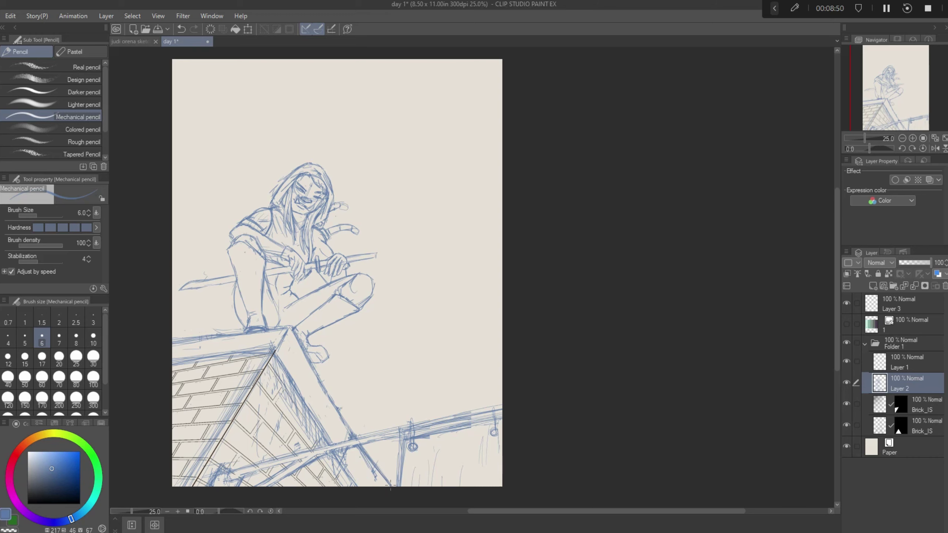
pyautogui.hscroll(-1, 373, 457)
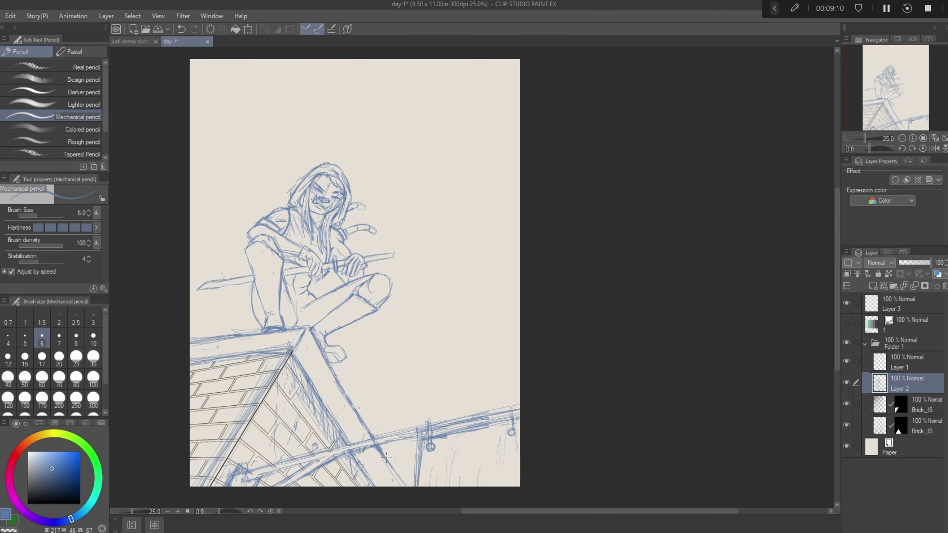
# Sketch a large crescent with two small round moons in the sky, and wispy flames along the sword's tip
pyautogui.scroll(2, 372, 443)
pyautogui.moveTo(352, 165)
pyautogui.mouseDown()
pyautogui.moveTo(497, 263)
pyautogui.moveTo(355, 120)
pyautogui.moveTo(345, 171)
pyautogui.mouseUp()
pyautogui.scroll(-1, 345, 171)
pyautogui.moveTo(388, 110); pyautogui.dragTo(394, 128)
pyautogui.hscroll(-1, 390, 130)
pyautogui.scroll(-1, 390, 131)
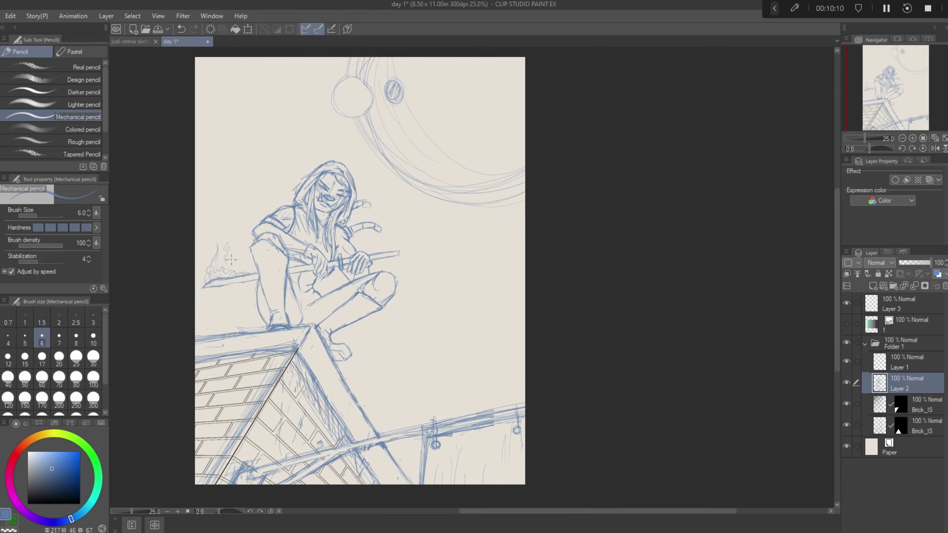
# Sketch a straight diagonal line descending from the sky to the back of the hood
pyautogui.scroll(1, 218, 290)
pyautogui.moveTo(224, 130); pyautogui.dragTo(278, 169)
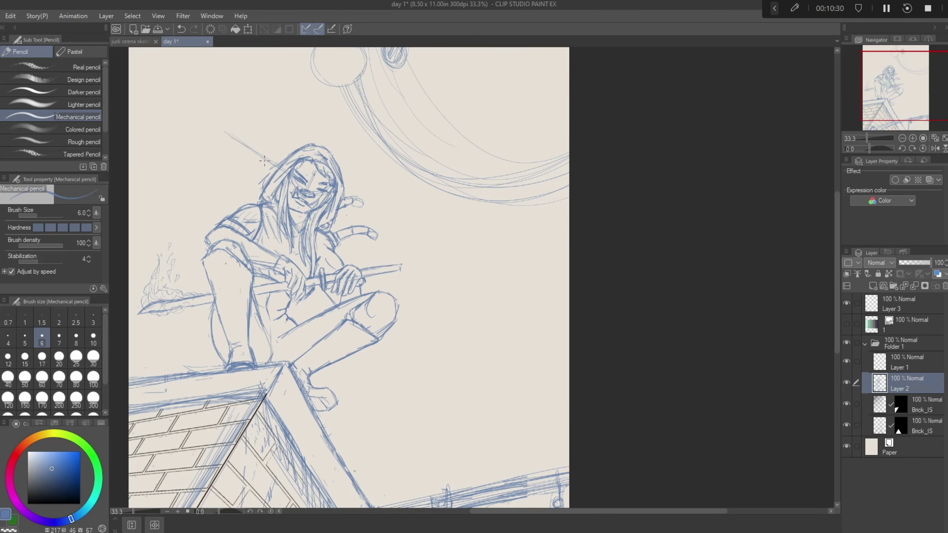
pyautogui.hscroll(-3, 374, 298)
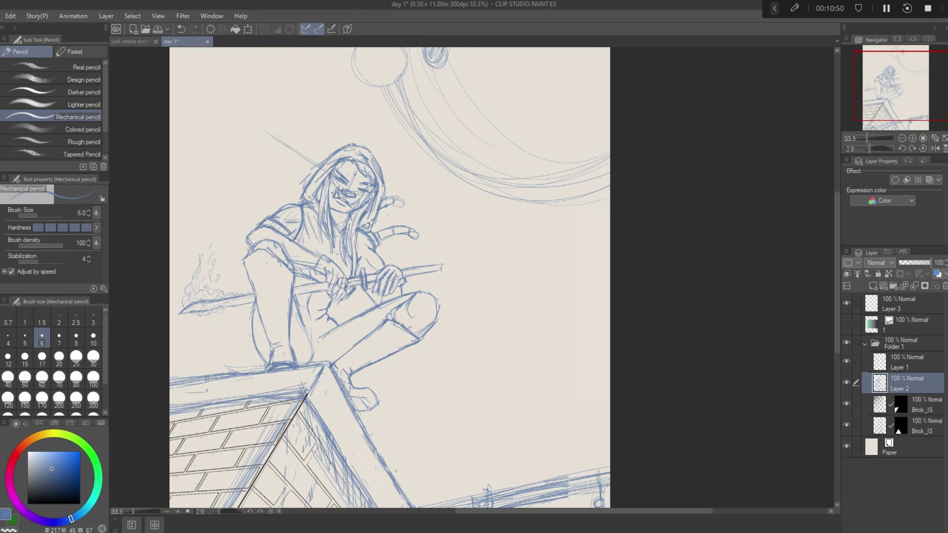
# Fade the Layer 2 sketch to 37% opacity, hide both Brick layers and make Layer 1 active
pyautogui.moveTo(930, 263); pyautogui.dragTo(911, 262)
pyautogui.click(907, 362)
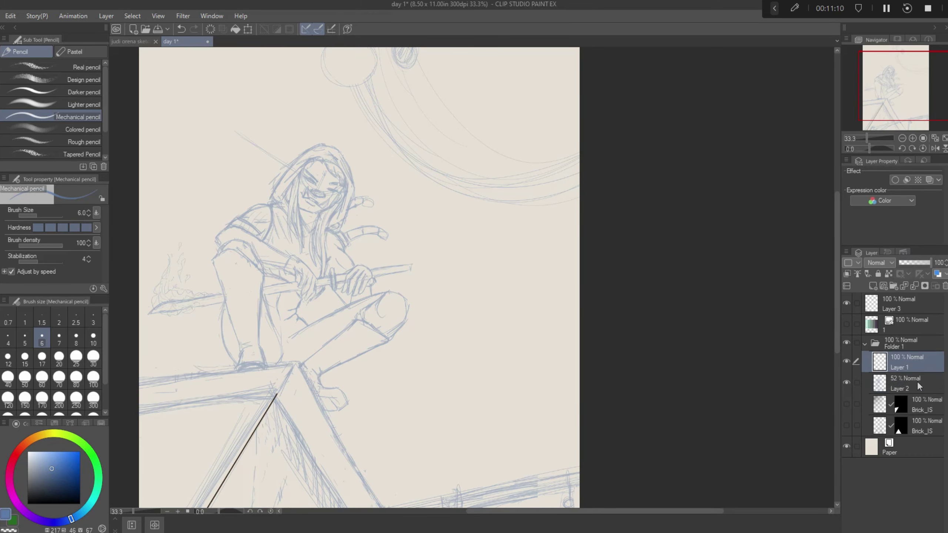
pyautogui.scroll(2, 335, 206)
pyautogui.scroll(2, 373, 224)
# Ink the forehead strands and the long hair locks falling onto the chest with the G-pen at size 10
pyautogui.press('p')
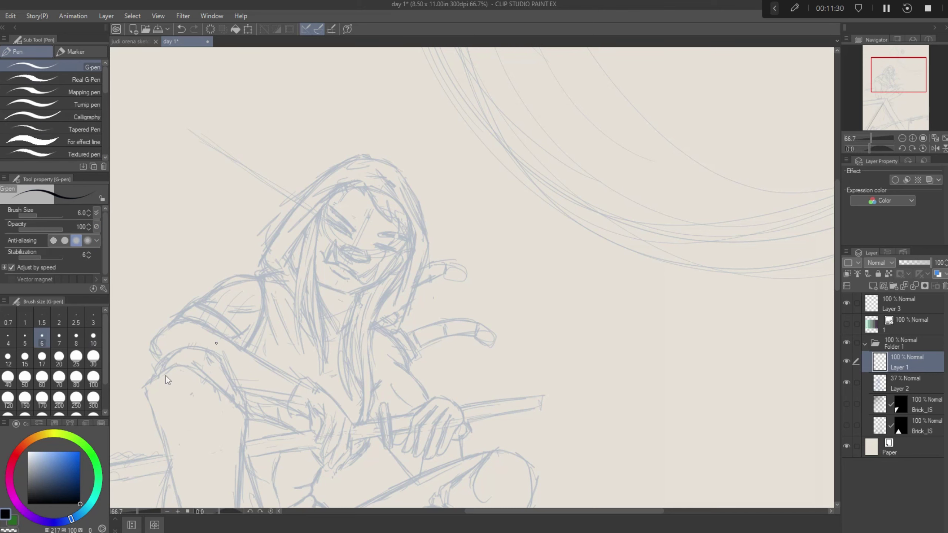
pyautogui.moveTo(368, 192); pyautogui.dragTo(410, 241)
pyautogui.moveTo(385, 202); pyautogui.dragTo(412, 258)
pyautogui.moveTo(323, 206); pyautogui.dragTo(322, 372)
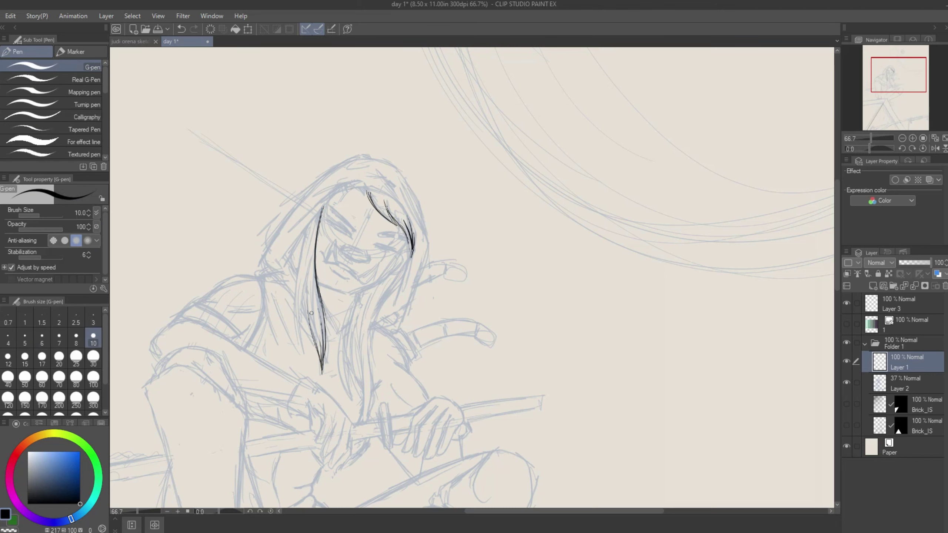
pyautogui.moveTo(318, 249); pyautogui.dragTo(305, 349)
pyautogui.moveTo(309, 228)
pyautogui.mouseDown()
pyautogui.moveTo(306, 357)
pyautogui.moveTo(308, 255)
pyautogui.mouseUp()
pyautogui.moveTo(359, 291)
pyautogui.mouseDown()
pyautogui.moveTo(353, 403)
pyautogui.moveTo(362, 417)
pyautogui.mouseUp()
# Ink the pointed ear, the orc's face with scowling brows, tusks and jawline, and a fuller chest-length hair lock
pyautogui.moveTo(399, 254); pyautogui.dragTo(429, 251)
pyautogui.moveTo(429, 253); pyautogui.dragTo(391, 276)
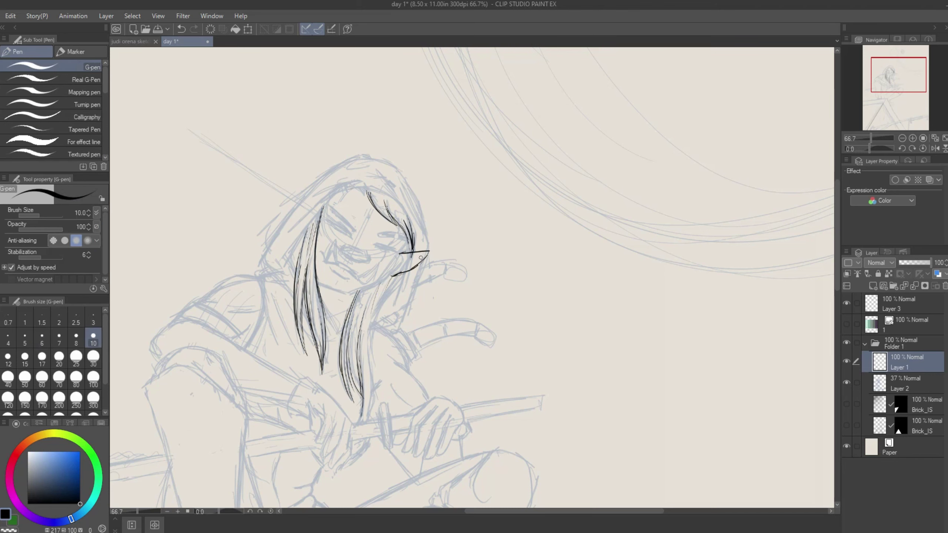
pyautogui.moveTo(409, 229); pyautogui.dragTo(395, 293)
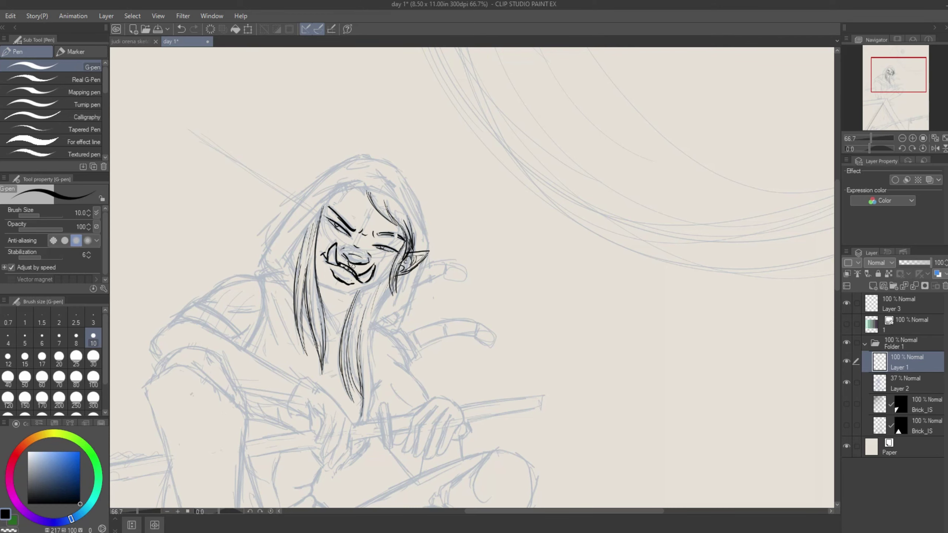
pyautogui.moveTo(387, 250)
pyautogui.mouseDown()
pyautogui.moveTo(364, 385)
pyautogui.moveTo(352, 397)
pyautogui.mouseUp()
pyautogui.moveTo(314, 280); pyautogui.dragTo(368, 296)
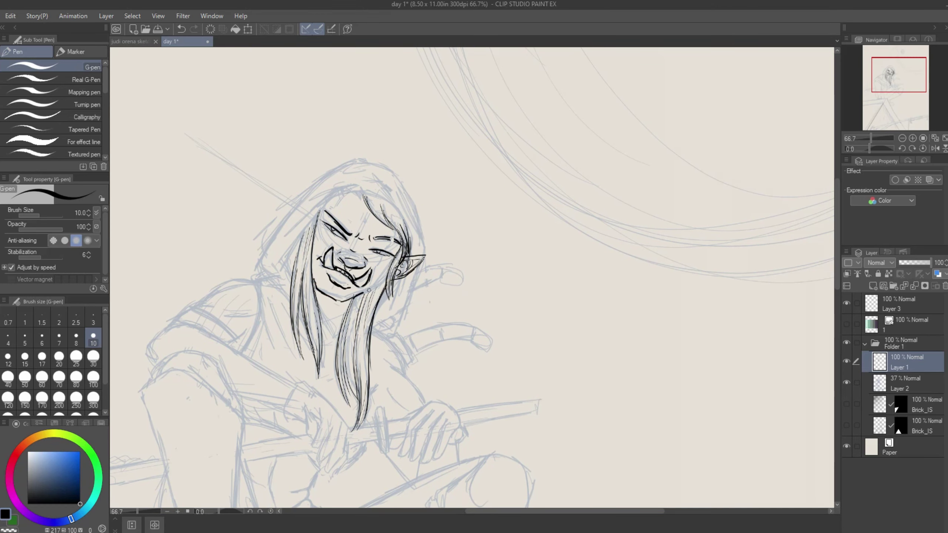
# Ink the hood's inner and outer edges, the neck lines and the fold running down to the shoulder
pyautogui.moveTo(375, 194); pyautogui.dragTo(263, 269)
pyautogui.moveTo(403, 218); pyautogui.dragTo(392, 311)
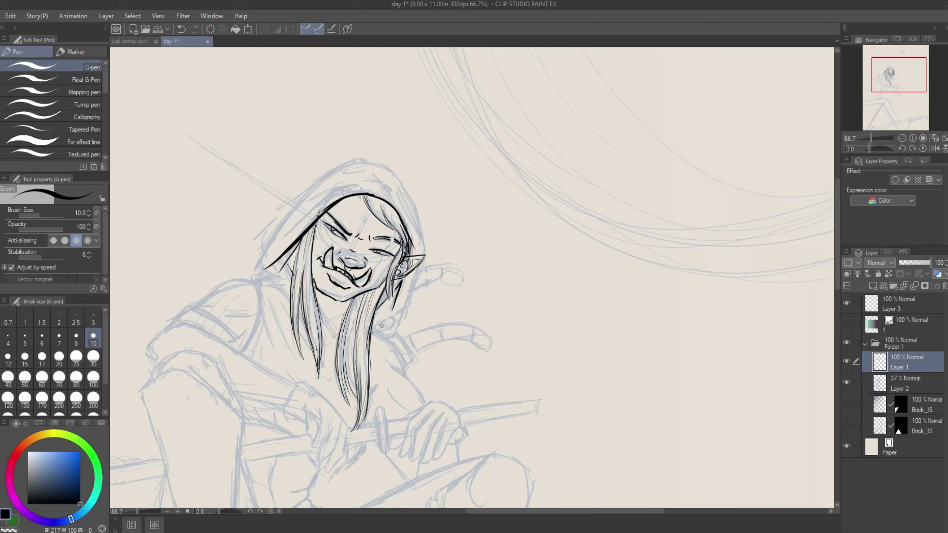
pyautogui.moveTo(365, 164); pyautogui.dragTo(418, 224)
pyautogui.moveTo(410, 261); pyautogui.dragTo(395, 336)
pyautogui.moveTo(422, 220); pyautogui.dragTo(417, 272)
pyautogui.moveTo(412, 228)
pyautogui.mouseDown()
pyautogui.moveTo(352, 164)
pyautogui.moveTo(251, 278)
pyautogui.moveTo(297, 367)
pyautogui.mouseUp()
pyautogui.moveTo(276, 302); pyautogui.dragTo(290, 319)
pyautogui.moveTo(253, 281)
pyautogui.mouseDown()
pyautogui.moveTo(262, 308)
pyautogui.moveTo(241, 351)
pyautogui.mouseUp()
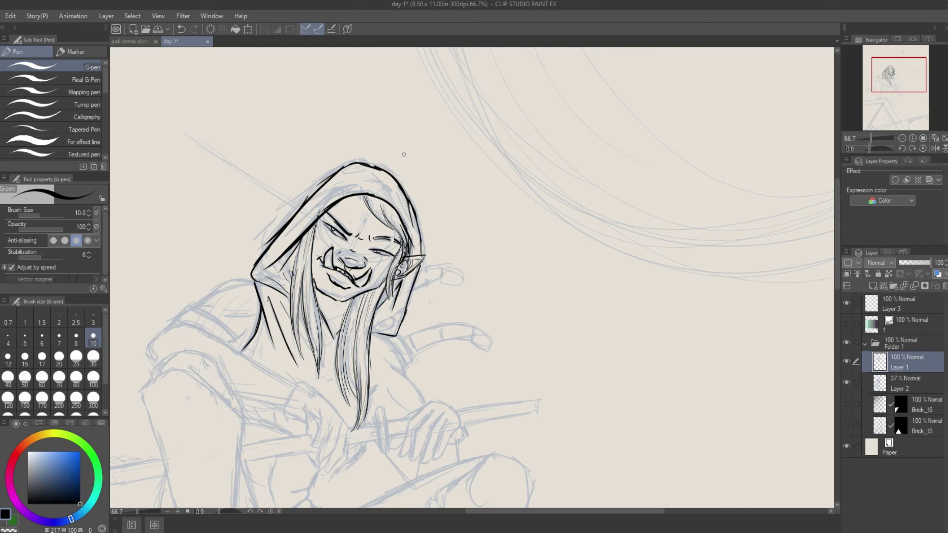
# Undo the last stroke and re-ink the hood's edge beside the ear down to its lower corner
pyautogui.hotkey('ctrl', 'z')
pyautogui.moveTo(416, 215); pyautogui.dragTo(402, 341)
pyautogui.moveTo(378, 313); pyautogui.dragTo(402, 342)
pyautogui.moveTo(404, 259)
pyautogui.mouseDown()
pyautogui.moveTo(424, 256)
pyautogui.moveTo(403, 269)
pyautogui.mouseUp()
# Ink choppy bangs across the orc's forehead beneath the hood, undoing the last stray stroke
pyautogui.scroll(-3, 479, 252)
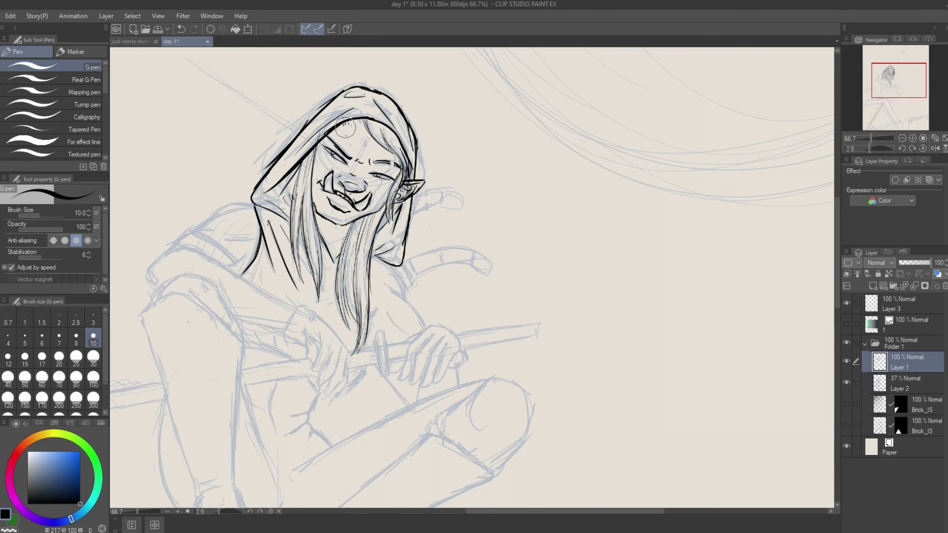
pyautogui.moveTo(346, 125); pyautogui.dragTo(361, 144)
pyautogui.moveTo(355, 121); pyautogui.dragTo(371, 159)
pyautogui.hotkey('ctrl', 'z')
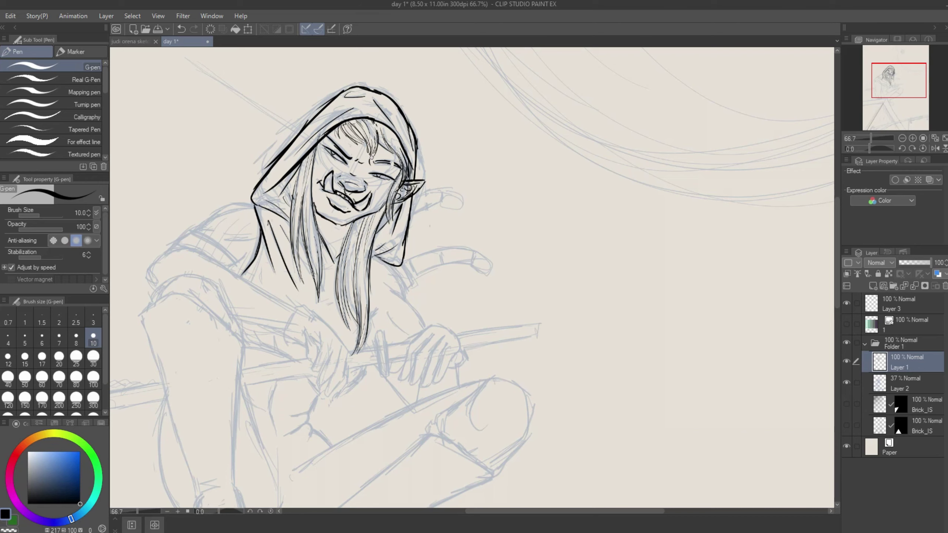
# Ink the shoulder, the forearm resting over the raised knee, and the dangling hand with its fingers
pyautogui.scroll(-1, 472, 277)
pyautogui.moveTo(257, 166)
pyautogui.mouseDown()
pyautogui.moveTo(236, 193)
pyautogui.moveTo(206, 185)
pyautogui.moveTo(168, 213)
pyautogui.mouseUp()
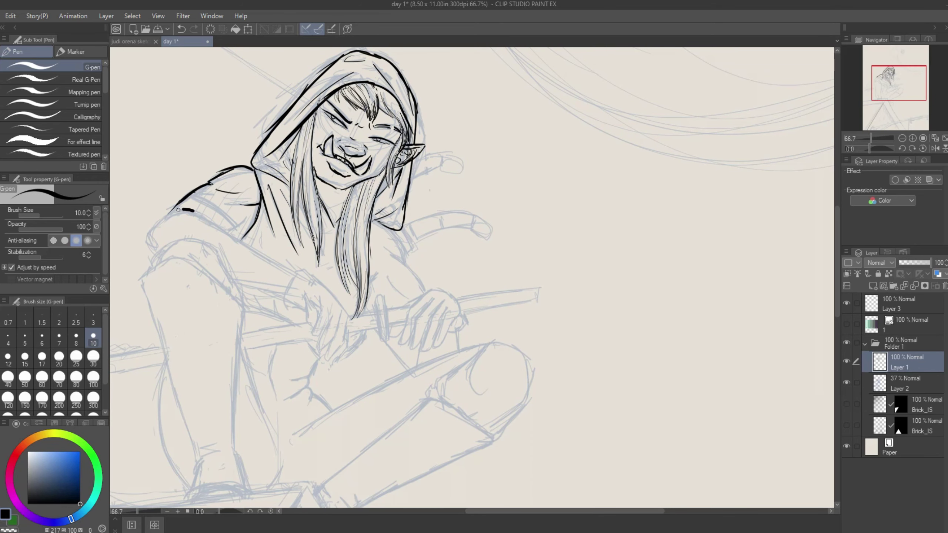
pyautogui.moveTo(157, 263)
pyautogui.mouseDown()
pyautogui.moveTo(308, 273)
pyautogui.moveTo(304, 310)
pyautogui.mouseUp()
pyautogui.moveTo(304, 294)
pyautogui.mouseDown()
pyautogui.moveTo(319, 311)
pyautogui.moveTo(320, 344)
pyautogui.mouseUp()
pyautogui.moveTo(334, 321); pyautogui.dragTo(330, 360)
pyautogui.moveTo(343, 329); pyautogui.dragTo(341, 347)
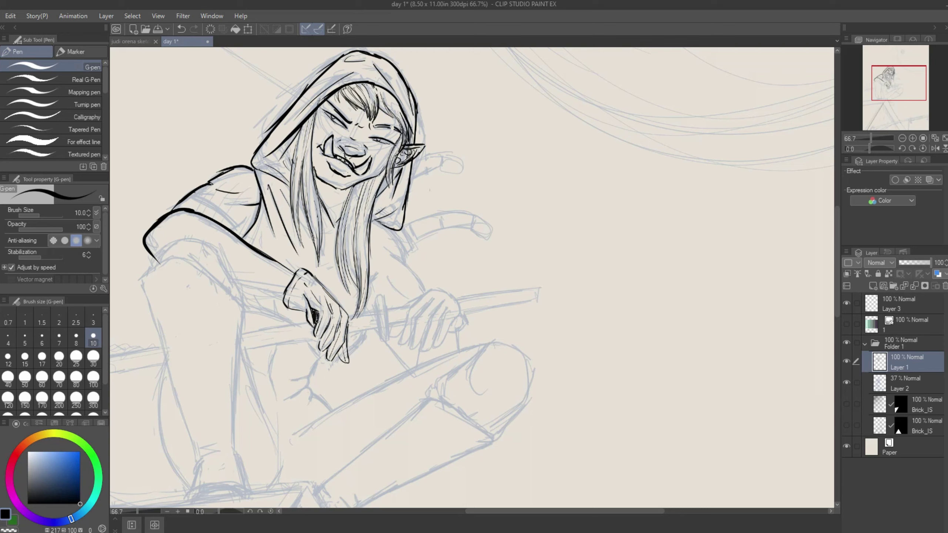
pyautogui.moveTo(312, 316); pyautogui.dragTo(318, 319)
# Ink the raised knee and the tall boot's cuff, shaft and ankle folds
pyautogui.moveTo(149, 261); pyautogui.dragTo(242, 308)
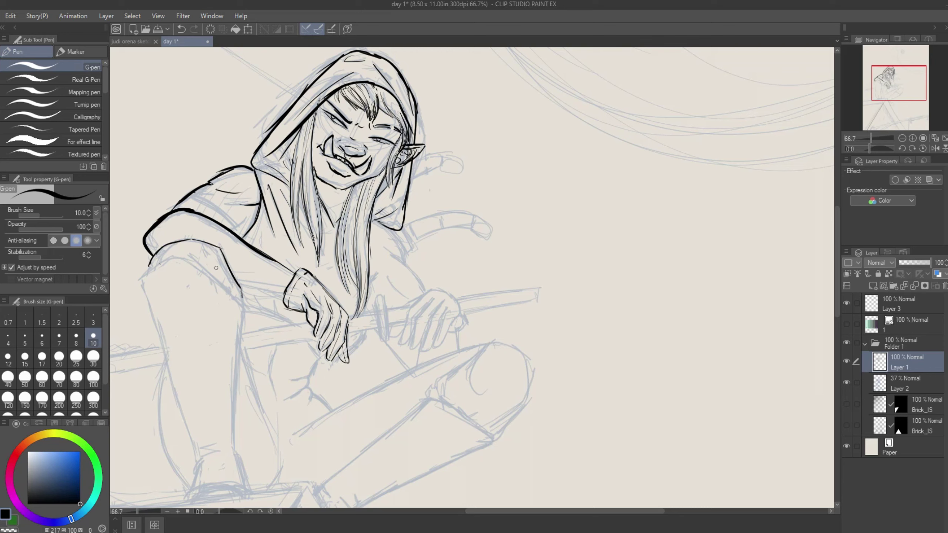
pyautogui.moveTo(219, 248); pyautogui.dragTo(224, 278)
pyautogui.moveTo(188, 261)
pyautogui.mouseDown()
pyautogui.moveTo(245, 310)
pyautogui.moveTo(178, 392)
pyautogui.moveTo(194, 446)
pyautogui.mouseUp()
pyautogui.moveTo(193, 446); pyautogui.dragTo(216, 455)
pyautogui.moveTo(198, 459); pyautogui.dragTo(192, 489)
pyautogui.moveTo(244, 308); pyautogui.dragTo(232, 449)
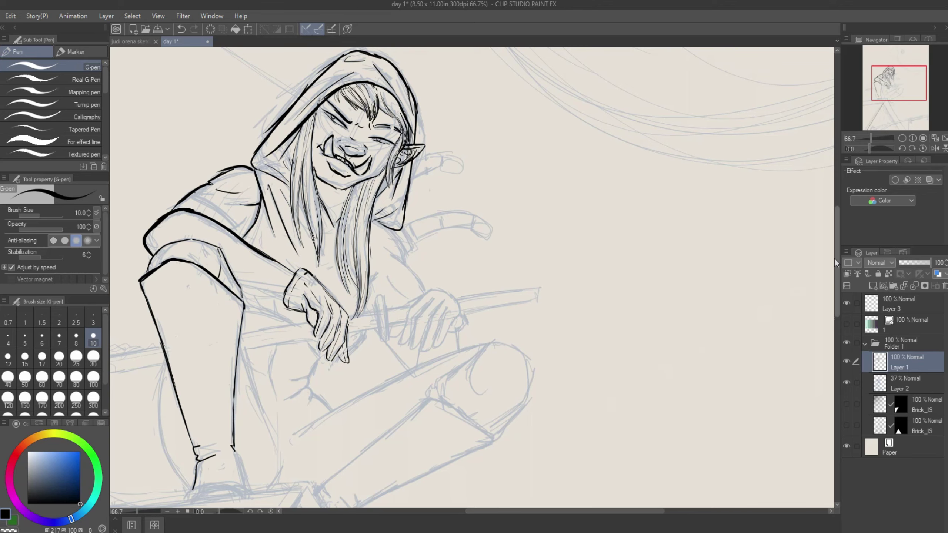
# Ink the boot's foot, sole and instep creases where it rests on the roof
pyautogui.scroll(-2, 235, 411)
pyautogui.moveTo(232, 375); pyautogui.dragTo(248, 420)
pyautogui.moveTo(219, 412); pyautogui.dragTo(189, 429)
pyautogui.moveTo(190, 427); pyautogui.dragTo(245, 425)
pyautogui.moveTo(222, 398); pyautogui.dragTo(193, 417)
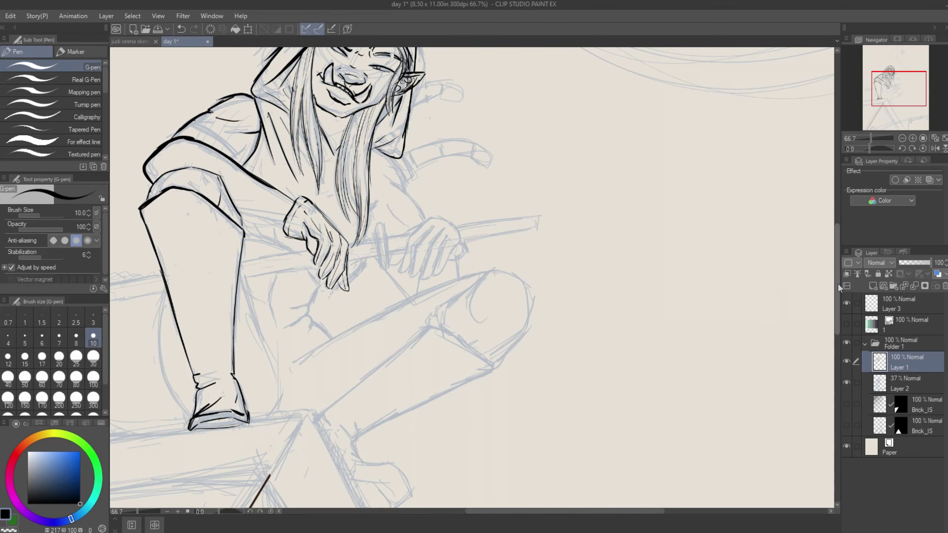
# Ink the far shoulder and upper arm leading toward the hand on the sword
pyautogui.scroll(3, 373, 262)
pyautogui.moveTo(374, 233); pyautogui.dragTo(407, 276)
pyautogui.moveTo(425, 303); pyautogui.dragTo(388, 290)
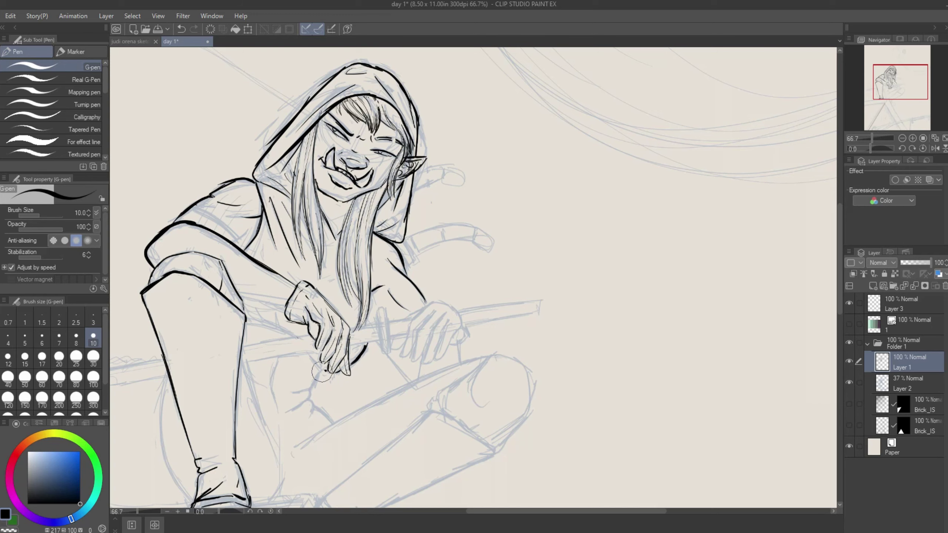
# Ink the folded fabric beneath the near forearm between the knee and the hand
pyautogui.moveTo(293, 337); pyautogui.dragTo(244, 313)
pyautogui.moveTo(247, 295); pyautogui.dragTo(250, 317)
pyautogui.moveTo(260, 295)
pyautogui.mouseDown()
pyautogui.moveTo(264, 321)
pyautogui.moveTo(282, 308)
pyautogui.mouseUp()
pyautogui.moveTo(276, 316); pyautogui.dragTo(278, 330)
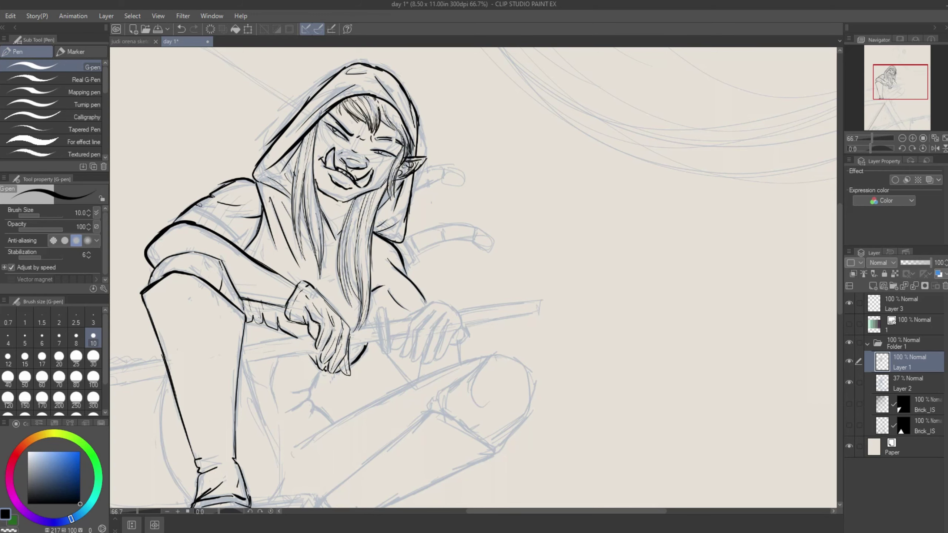
# Ink the inner thigh lines and the crossed leg's rounded knee with its creased boot top
pyautogui.scroll(-2, 841, 262)
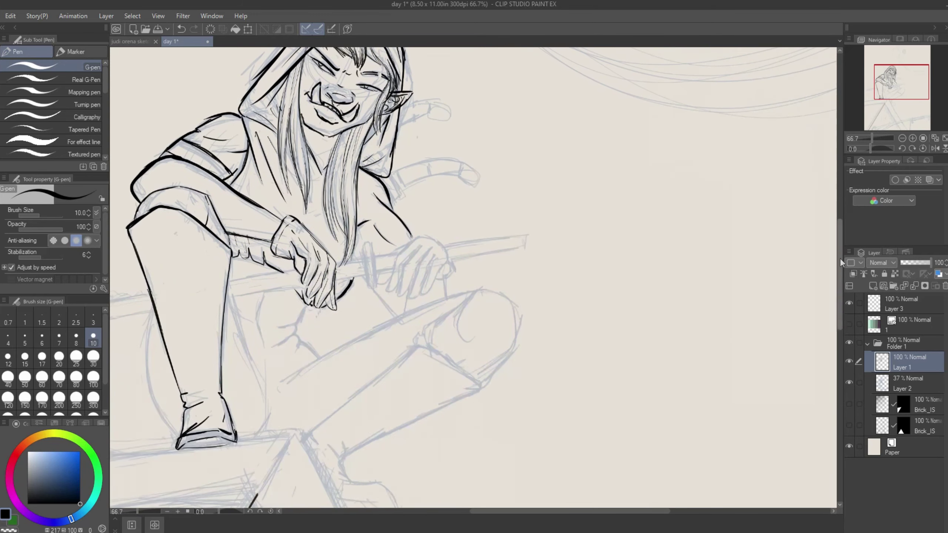
pyautogui.moveTo(228, 267); pyautogui.dragTo(266, 385)
pyautogui.moveTo(223, 332); pyautogui.dragTo(258, 402)
pyautogui.moveTo(280, 410); pyautogui.dragTo(418, 340)
pyautogui.moveTo(416, 349); pyautogui.dragTo(488, 285)
pyautogui.moveTo(504, 289); pyautogui.dragTo(480, 386)
pyautogui.moveTo(454, 357); pyautogui.dragTo(468, 375)
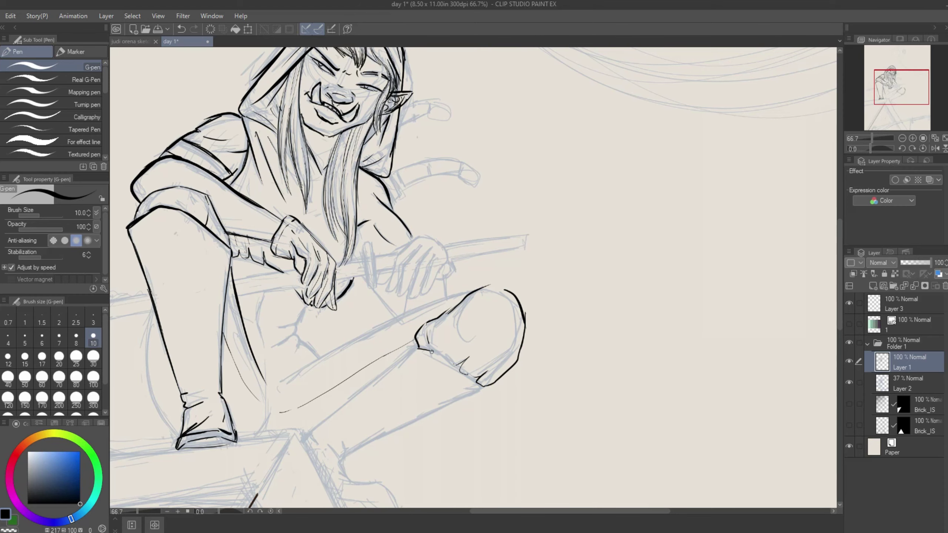
# Ink the crossed leg's boot cuff, shin and ankle folds
pyautogui.moveTo(418, 349); pyautogui.dragTo(482, 389)
pyautogui.moveTo(481, 391); pyautogui.dragTo(340, 455)
pyautogui.moveTo(341, 457); pyautogui.dragTo(353, 482)
# Ink the crossed leg's upper thigh contour, the waist folds and three buttons on the torso
pyautogui.scroll(-1, 475, 347)
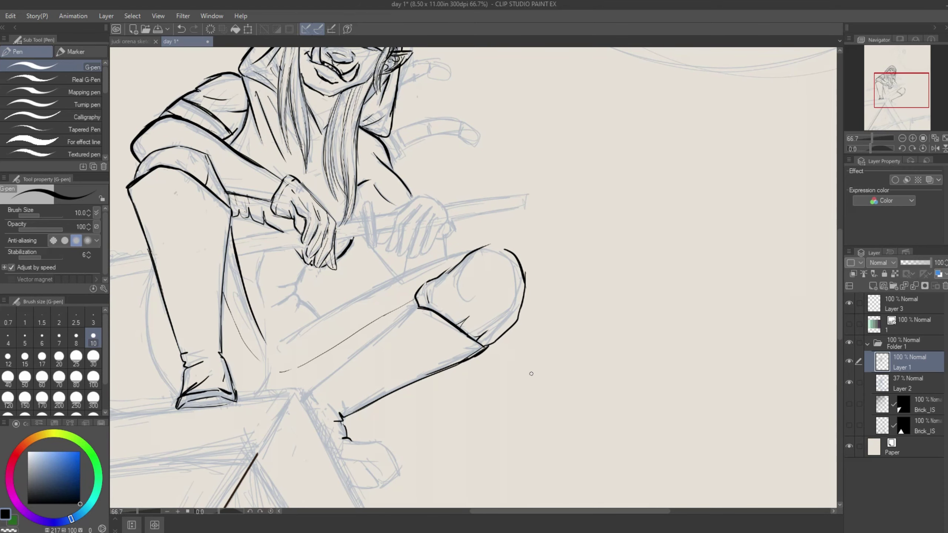
pyautogui.moveTo(505, 249)
pyautogui.mouseDown()
pyautogui.moveTo(322, 316)
pyautogui.moveTo(297, 302)
pyautogui.mouseUp()
pyautogui.moveTo(277, 307); pyautogui.dragTo(295, 296)
pyautogui.moveTo(278, 286); pyautogui.dragTo(301, 282)
pyautogui.scroll(1, 271, 283)
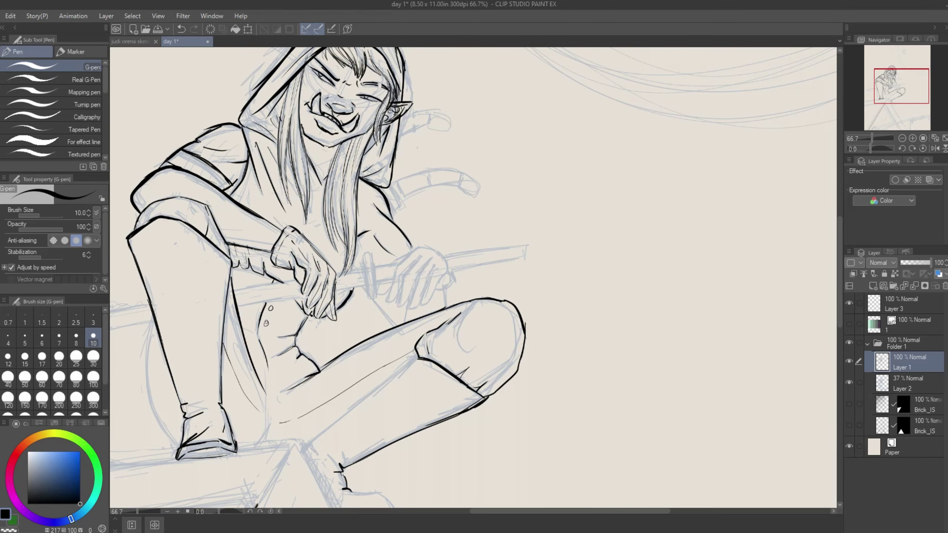
pyautogui.scroll(-1, 423, 378)
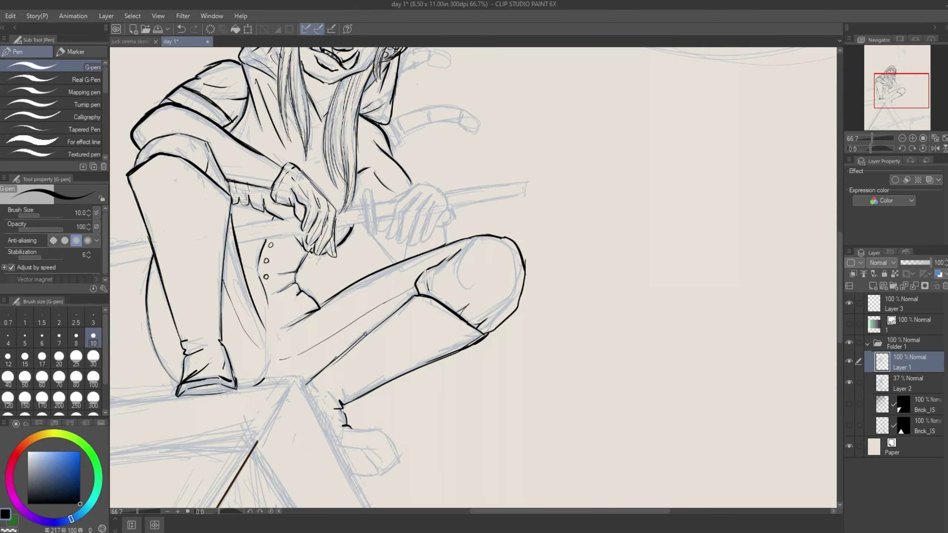
# On a new layer above Layer 1, ink the sword's crossguard and handle and the far hand's fingers and knuckles
pyautogui.moveTo(424, 357); pyautogui.dragTo(418, 306)
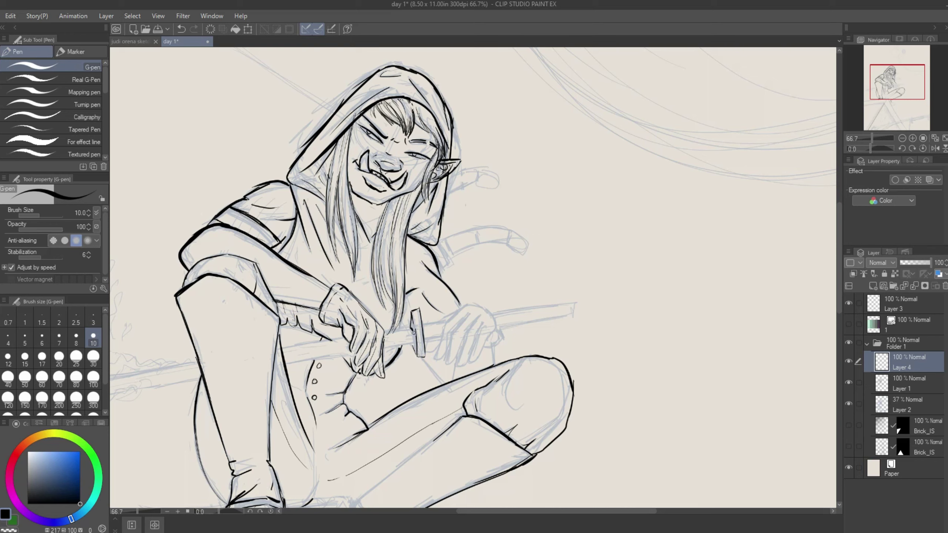
pyautogui.moveTo(483, 309); pyautogui.dragTo(497, 329)
pyautogui.moveTo(466, 306)
pyautogui.mouseDown()
pyautogui.moveTo(434, 359)
pyautogui.moveTo(446, 364)
pyautogui.mouseUp()
pyautogui.moveTo(479, 321)
pyautogui.mouseDown()
pyautogui.moveTo(459, 366)
pyautogui.moveTo(471, 362)
pyautogui.mouseUp()
pyautogui.moveTo(498, 326); pyautogui.dragTo(481, 358)
pyautogui.moveTo(463, 316); pyautogui.dragTo(440, 357)
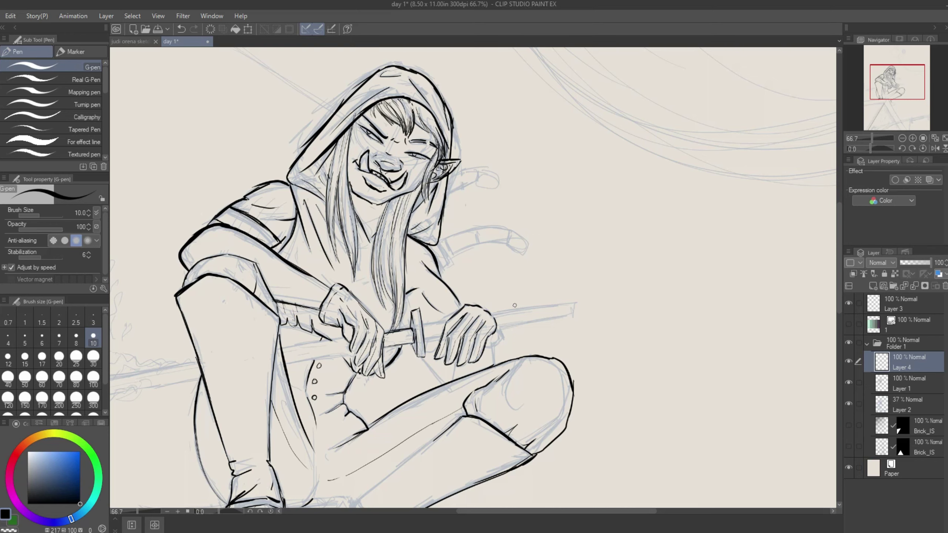
pyautogui.moveTo(482, 307)
pyautogui.mouseDown()
pyautogui.moveTo(497, 321)
pyautogui.moveTo(491, 336)
pyautogui.mouseUp()
pyautogui.moveTo(432, 344); pyautogui.dragTo(444, 364)
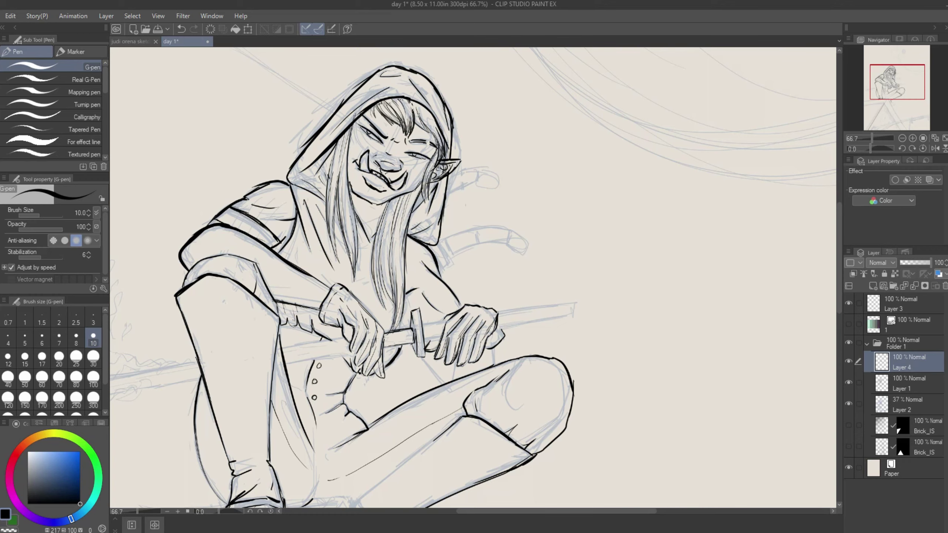
# Ink the sword's long narrow blade from behind the raised shin to its pointed tip
pyautogui.moveTo(499, 330)
pyautogui.mouseDown()
pyautogui.moveTo(440, 261)
pyautogui.moveTo(485, 328)
pyautogui.mouseUp()
pyautogui.moveTo(895, 86)
pyautogui.mouseDown()
pyautogui.moveTo(885, 105)
pyautogui.moveTo(879, 99)
pyautogui.mouseUp()
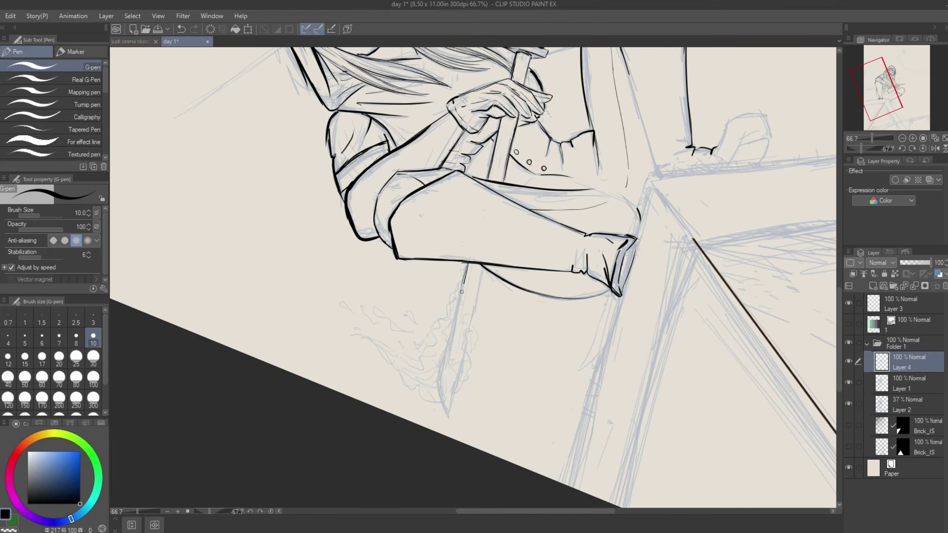
pyautogui.hotkey('ctrl', 'z')
pyautogui.moveTo(467, 266)
pyautogui.mouseDown()
pyautogui.moveTo(440, 378)
pyautogui.moveTo(447, 412)
pyautogui.mouseUp()
pyautogui.moveTo(468, 265); pyautogui.dragTo(440, 376)
pyautogui.moveTo(448, 413); pyautogui.dragTo(482, 268)
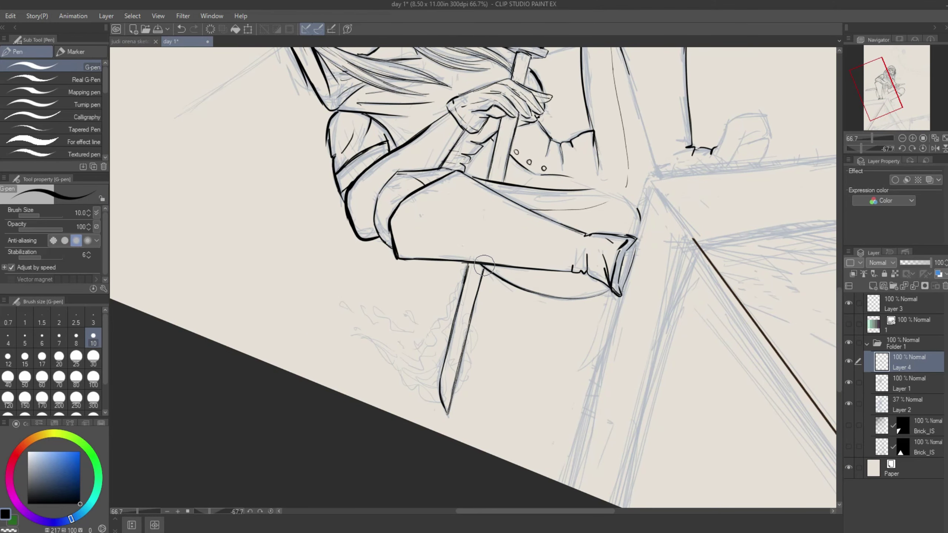
# Merge Layer 4 into Layer 1 and show both Brick layers beneath the sketch
pyautogui.click(849, 383)
pyautogui.hotkey('ctrl', '-')
pyautogui.click(848, 383)
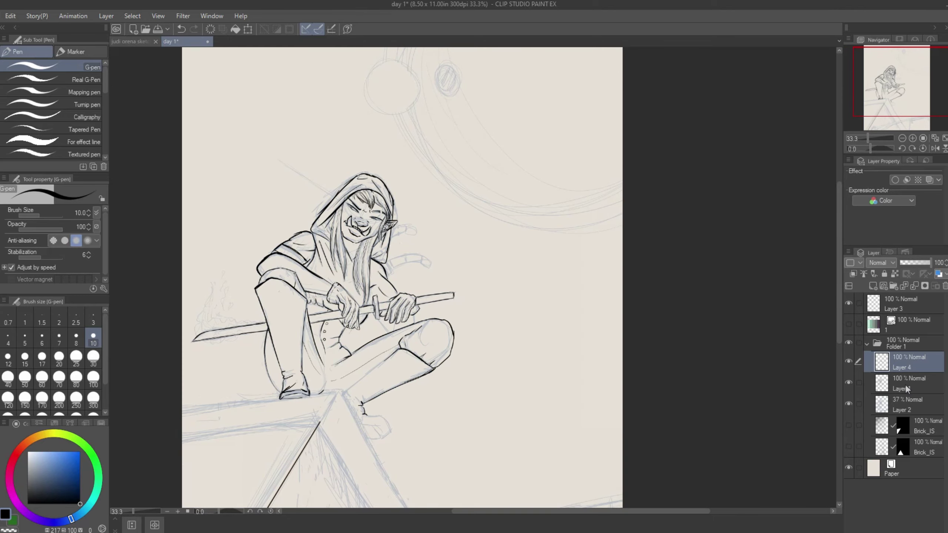
pyautogui.click(905, 384)
pyautogui.hotkey('ctrl', '+')
pyautogui.hotkey('ctrl', '-')
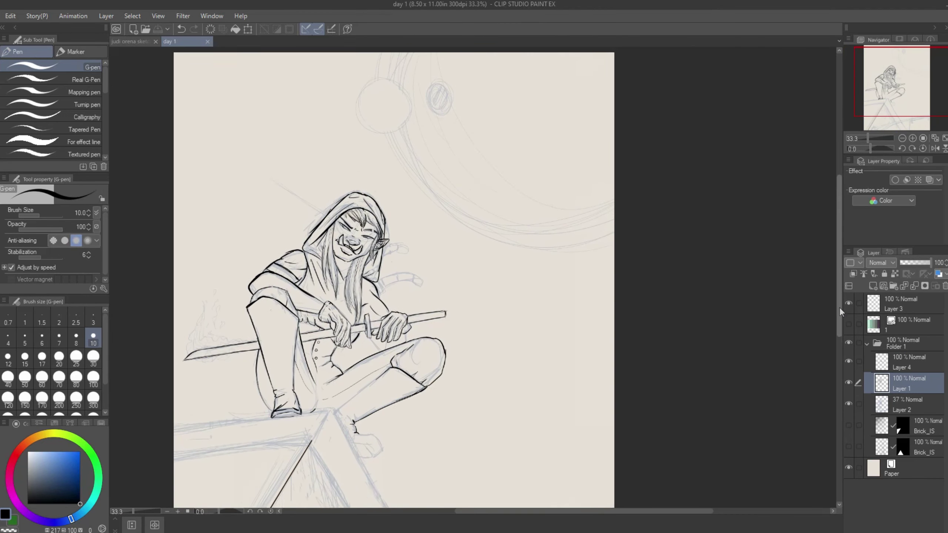
pyautogui.click(914, 361)
pyautogui.hotkey('ctrl', 'e')
pyautogui.click(849, 403)
pyautogui.click(848, 425)
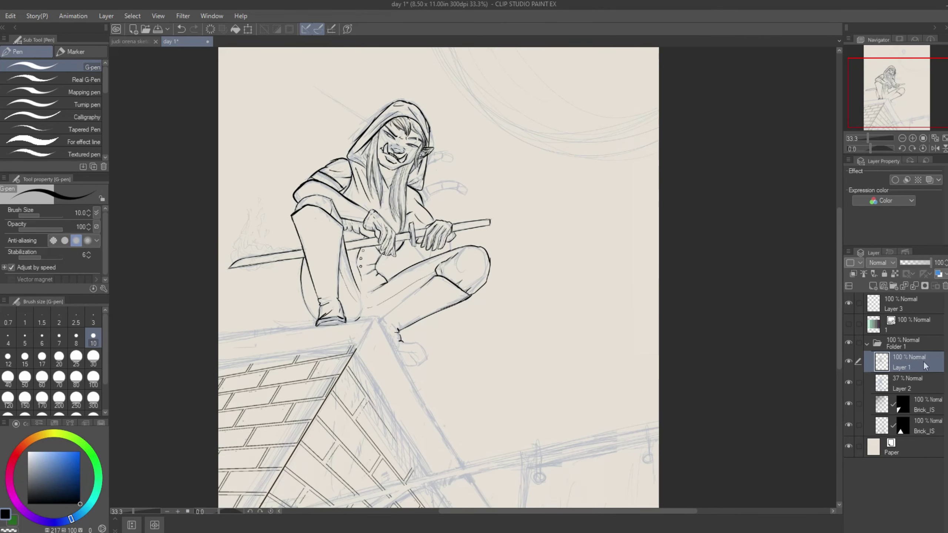
# With the G-pen at size 5, ink the roof ledge's outer edges and its right inner edge as straight lines
pyautogui.click(25, 338)
pyautogui.moveTo(220, 336); pyautogui.dragTo(375, 319)
pyautogui.scroll(-3, 515, 469)
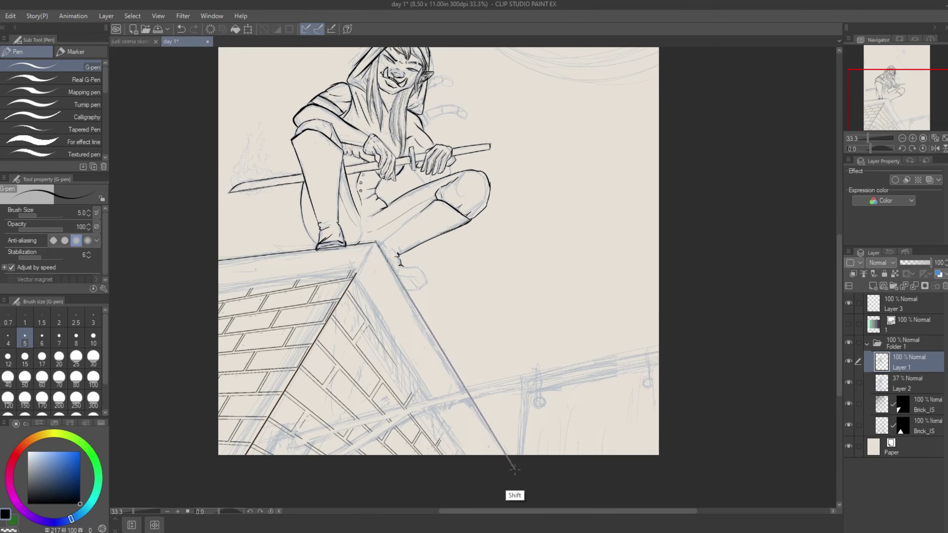
pyautogui.keyDown('shift'); pyautogui.click(509, 460); pyautogui.keyUp('shift')
pyautogui.click(355, 273)
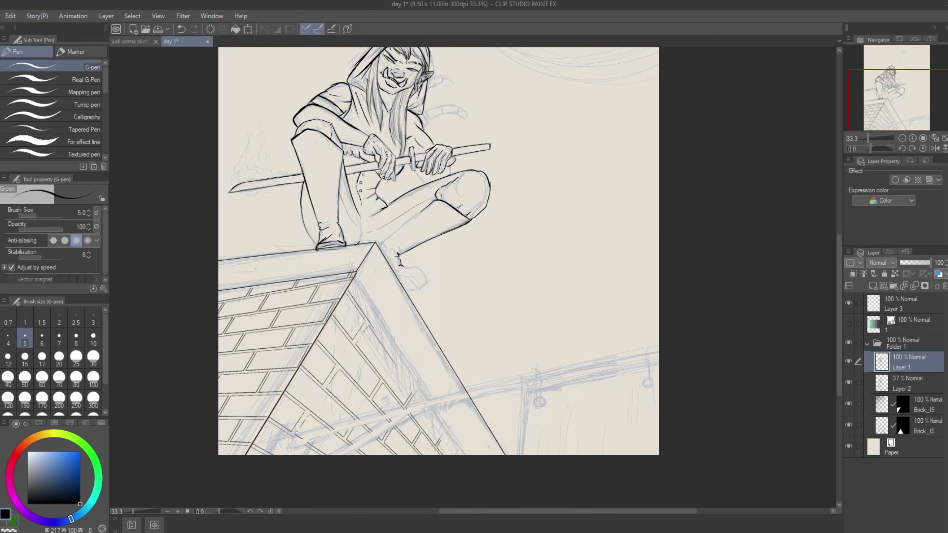
pyautogui.keyDown('shift'); pyautogui.click(474, 466); pyautogui.keyUp('shift')
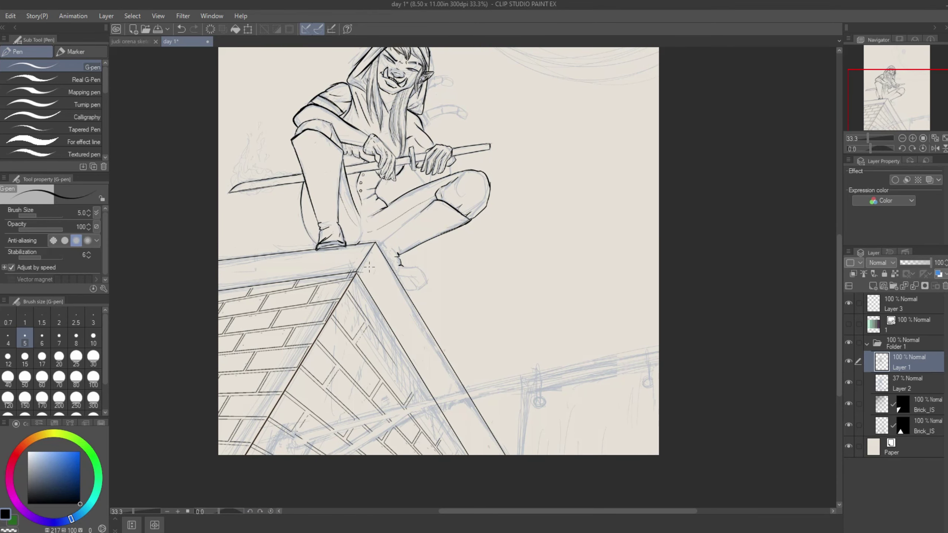
# Ink the parallel trim lines along both sides of the roof ledge and at its corner under the planted boot
pyautogui.moveTo(368, 270)
pyautogui.mouseDown()
pyautogui.moveTo(412, 376)
pyautogui.moveTo(478, 456)
pyautogui.mouseUp()
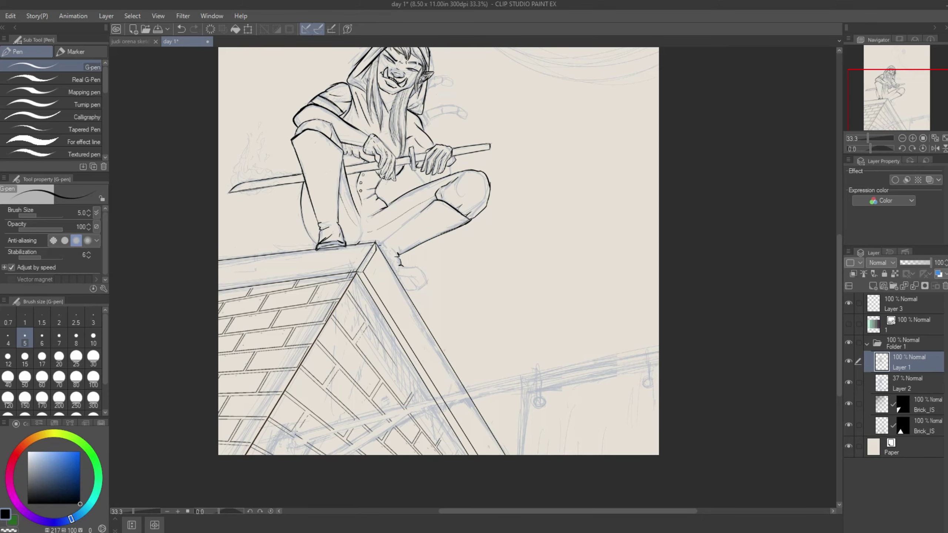
pyautogui.click(357, 264)
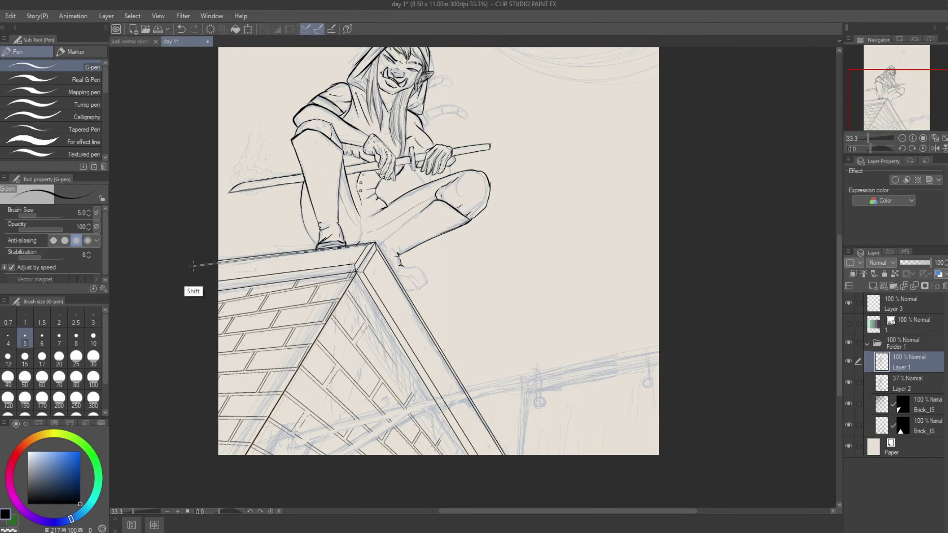
pyautogui.scroll(1, 194, 266)
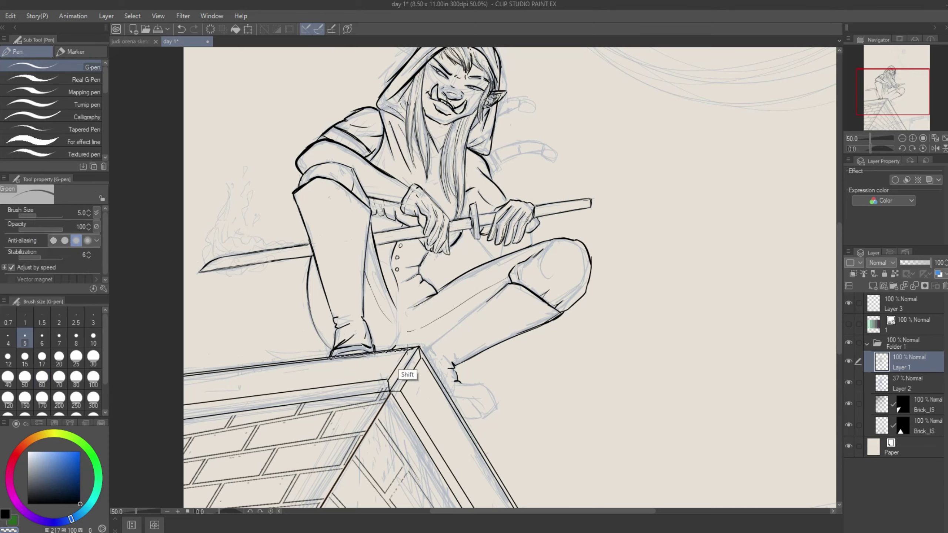
pyautogui.click(329, 359)
pyautogui.scroll(-1, 540, 432)
pyautogui.scroll(1, 539, 432)
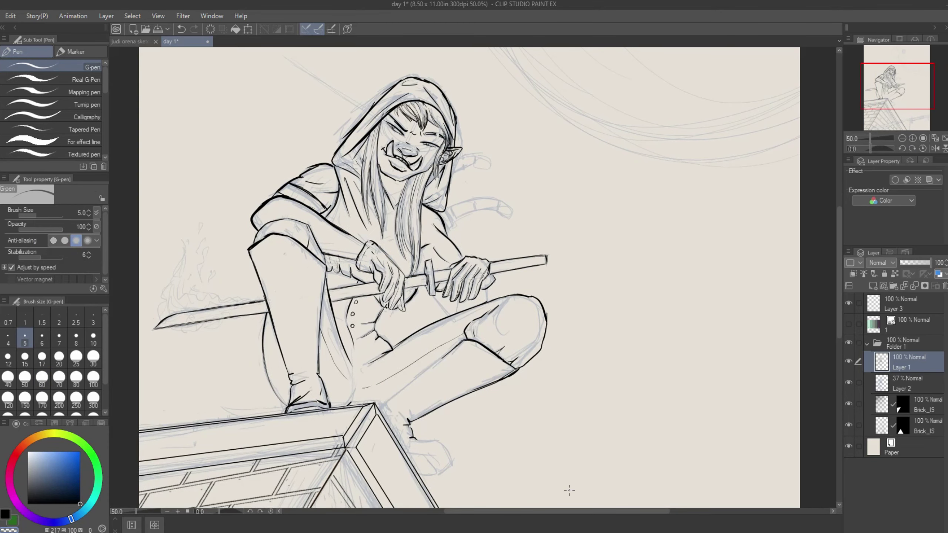
# With the G-pen at size 10, ink the hanging foot below the crossed leg with short parallel lines across its front
pyautogui.click(94, 338)
pyautogui.moveTo(412, 456); pyautogui.dragTo(418, 472)
pyautogui.moveTo(420, 456); pyautogui.dragTo(425, 475)
pyautogui.moveTo(426, 458); pyautogui.dragTo(430, 475)
pyautogui.moveTo(431, 458); pyautogui.dragTo(436, 474)
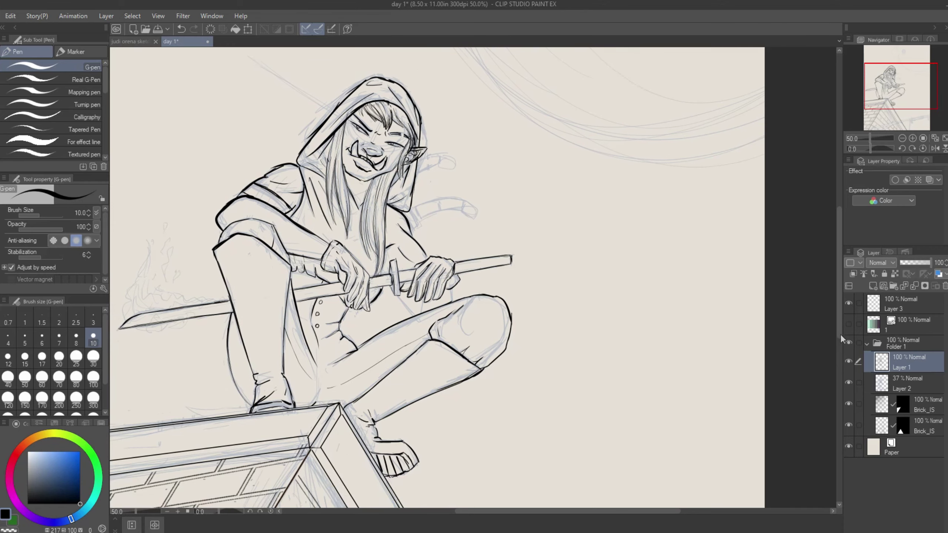
pyautogui.scroll(-2, 654, 514)
pyautogui.scroll(2, 363, 228)
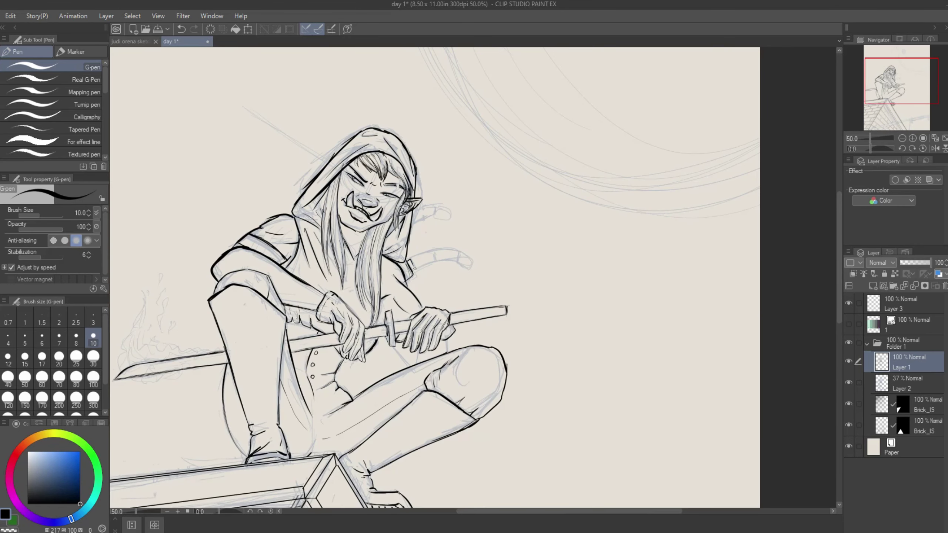
# Ink the two curved weapon hilts with wrapped grips sticking out behind the hood and shoulder
pyautogui.moveTo(591, 359); pyautogui.dragTo(556, 368)
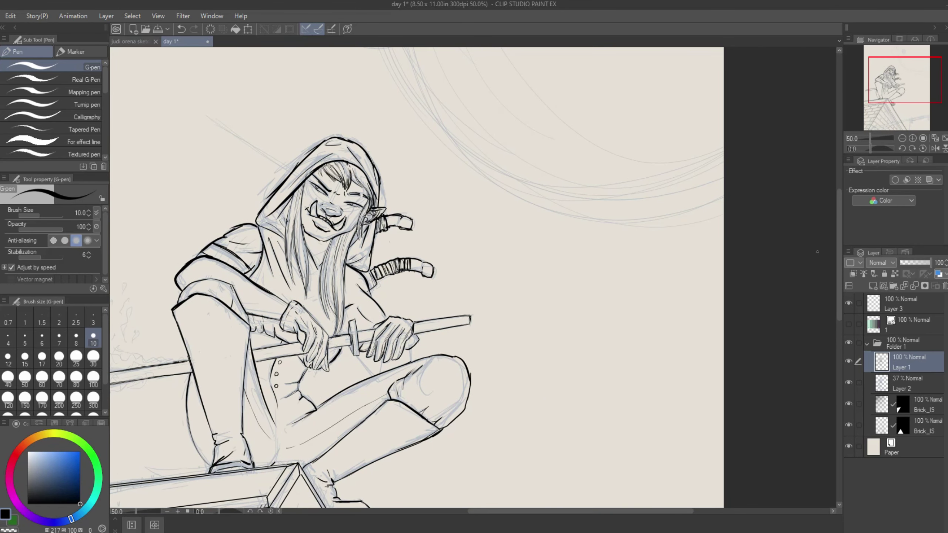
pyautogui.scroll(-2, 817, 252)
pyautogui.scroll(2, 817, 252)
pyautogui.moveTo(306, 275); pyautogui.dragTo(352, 325)
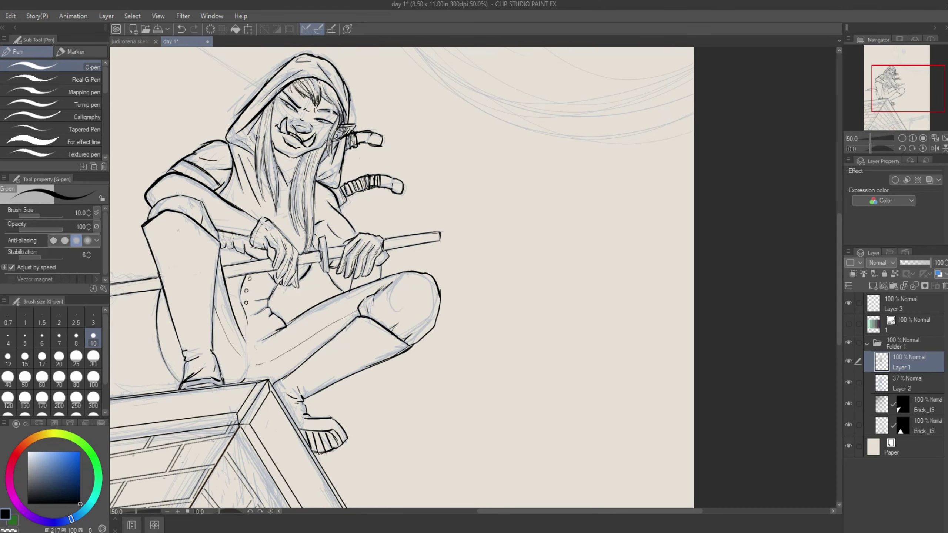
pyautogui.scroll(2, 380, 289)
pyautogui.moveTo(379, 290); pyautogui.dragTo(380, 280)
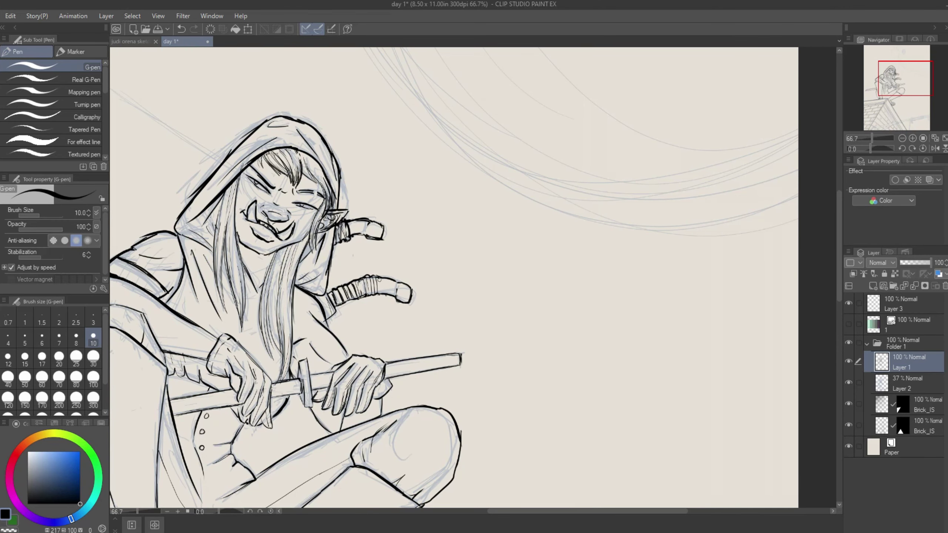
pyautogui.moveTo(350, 223); pyautogui.dragTo(351, 225)
pyautogui.moveTo(370, 278); pyautogui.dragTo(439, 322)
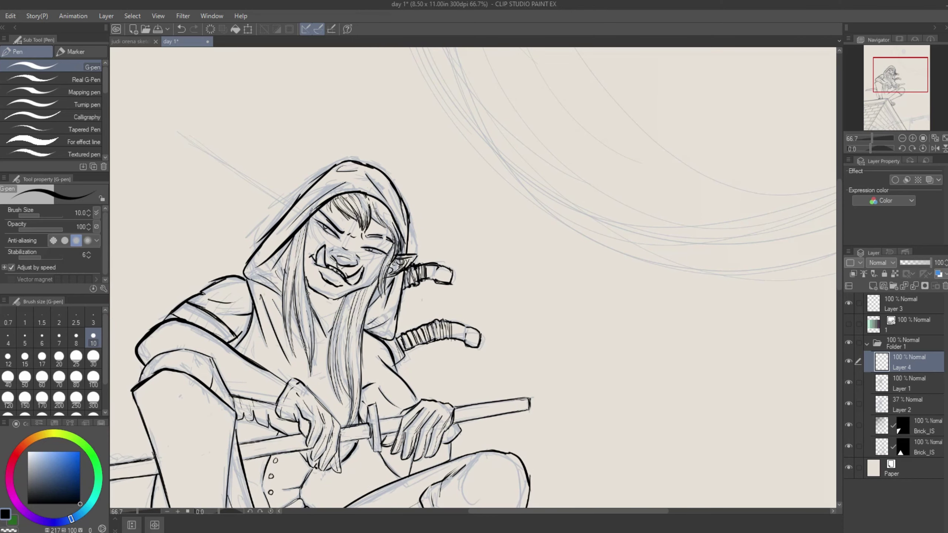
# On a new layer above Layer 1, ink the neck details under the chin and the wind-blown cloth trailing behind the shoulder
pyautogui.hotkey('ctrl', 'shift', 'n')
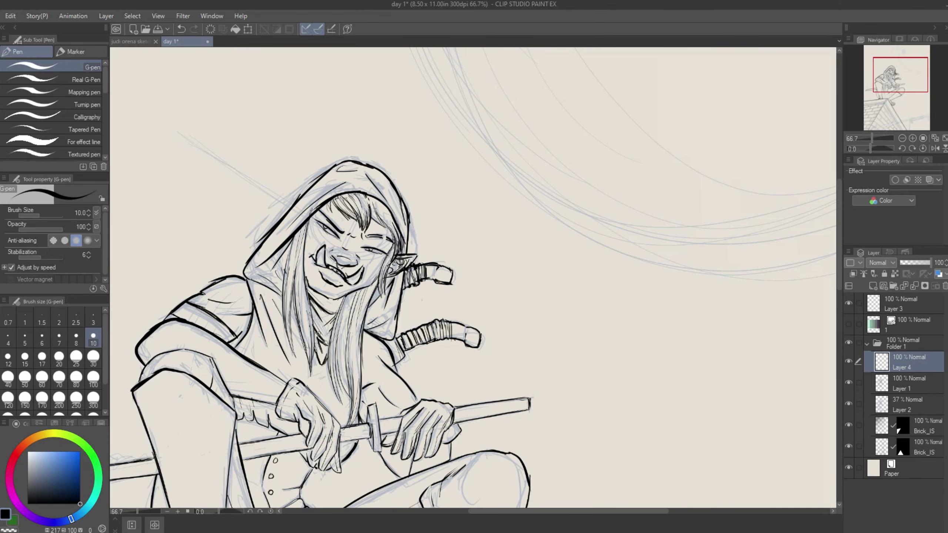
pyautogui.moveTo(327, 311); pyautogui.dragTo(324, 311)
pyautogui.moveTo(373, 329)
pyautogui.mouseDown()
pyautogui.moveTo(512, 382)
pyautogui.moveTo(434, 388)
pyautogui.mouseUp()
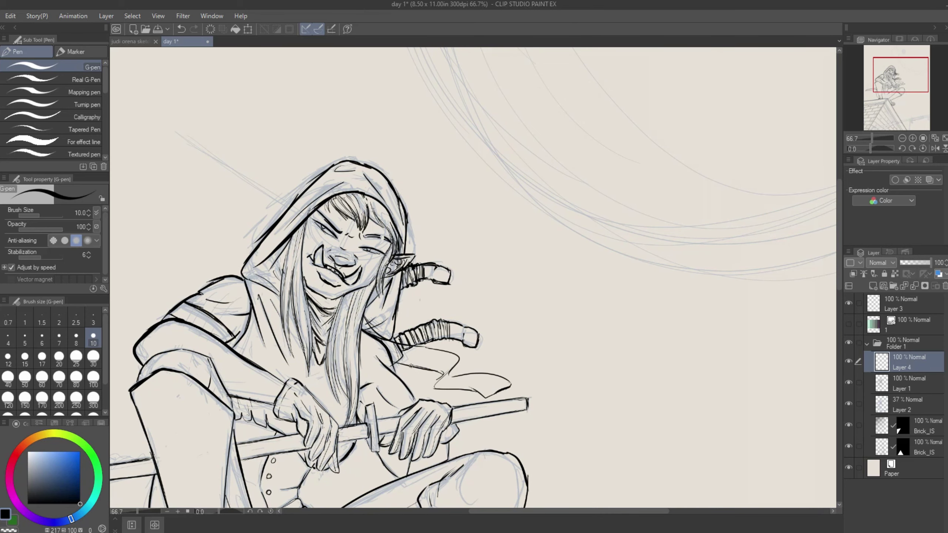
pyautogui.moveTo(355, 344); pyautogui.dragTo(418, 367)
pyautogui.moveTo(456, 358)
pyautogui.mouseDown()
pyautogui.moveTo(440, 381)
pyautogui.moveTo(436, 338)
pyautogui.mouseUp()
pyautogui.hotkey('ctrl', 'z')
# Clean up the overlapping arm lines on Layer 1 and give the trailing cloth ragged ends on Layer 4
pyautogui.hotkey('alt', '[')
pyautogui.hotkey('alt', ']')
pyautogui.moveTo(353, 315); pyautogui.dragTo(319, 315)
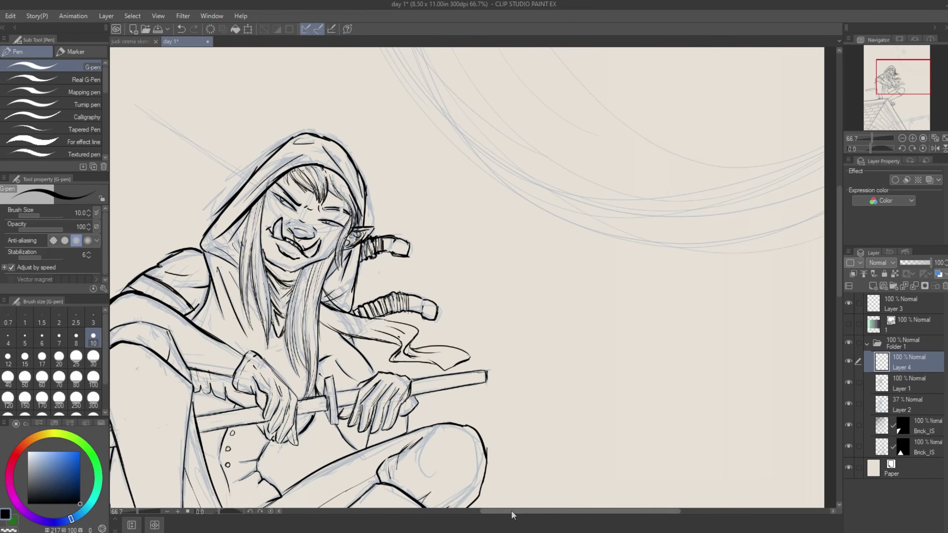
pyautogui.hotkey('alt', '[')
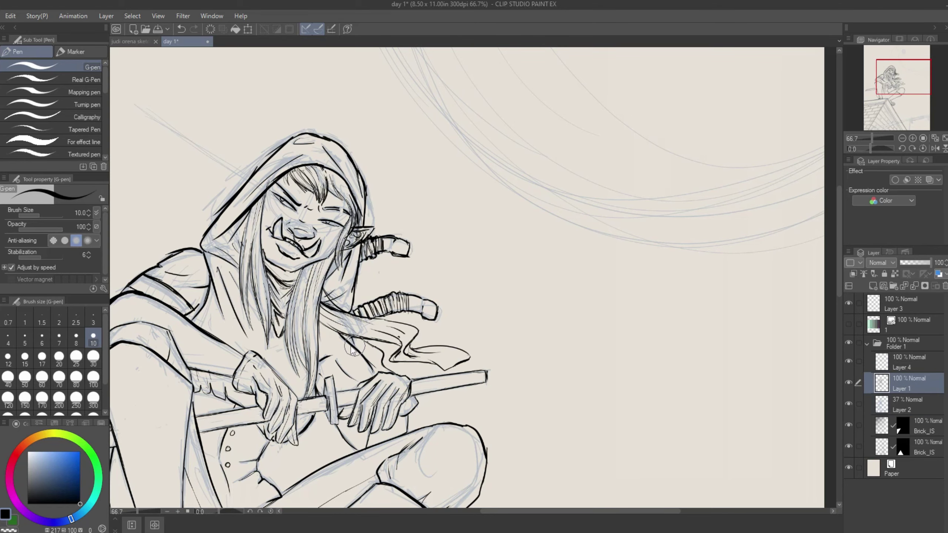
pyautogui.hotkey('alt', ']')
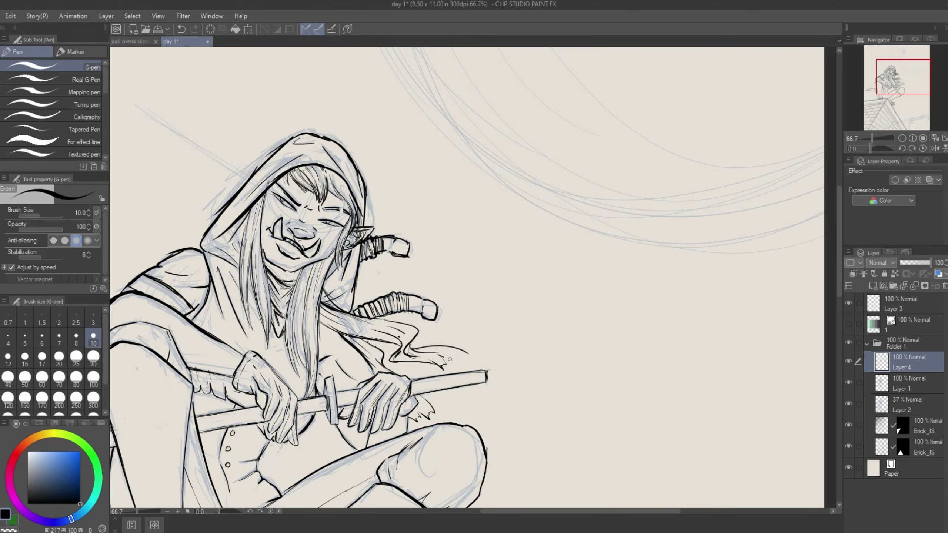
# On the col layer, block in the face and both arms with the palette's grey-green using the Bit husky brush at size 70
pyautogui.scroll(-1, 457, 360)
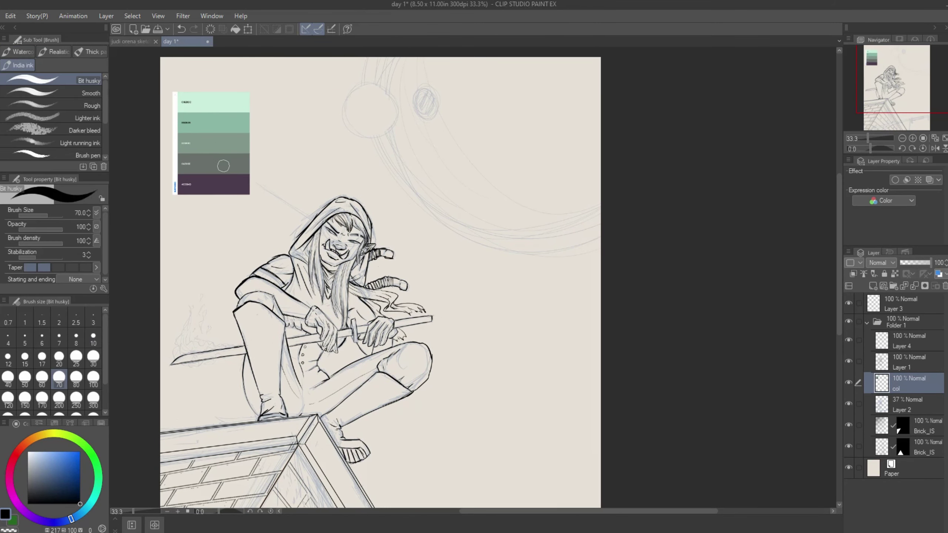
pyautogui.keyDown('alt'); pyautogui.click(223, 166); pyautogui.keyUp('alt')
pyautogui.moveTo(324, 224)
pyautogui.mouseDown()
pyautogui.moveTo(354, 257)
pyautogui.moveTo(347, 238)
pyautogui.mouseUp()
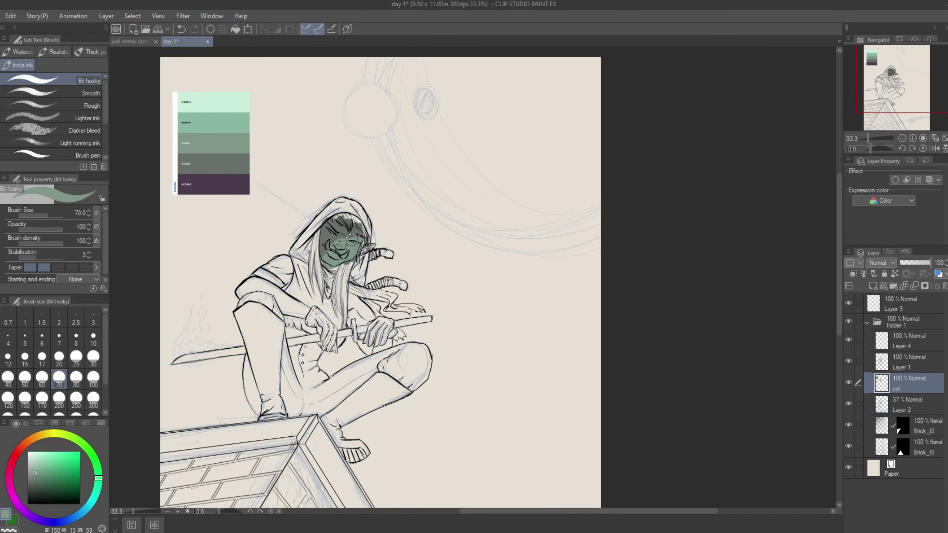
pyautogui.moveTo(262, 261)
pyautogui.mouseDown()
pyautogui.moveTo(291, 287)
pyautogui.moveTo(248, 280)
pyautogui.mouseUp()
pyautogui.moveTo(347, 287)
pyautogui.mouseDown()
pyautogui.moveTo(373, 351)
pyautogui.moveTo(392, 351)
pyautogui.mouseUp()
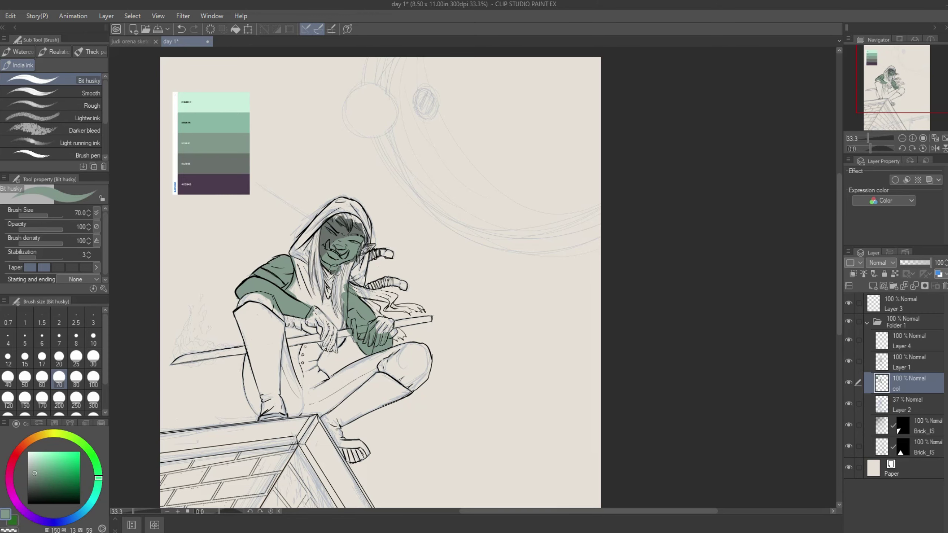
# Shade the far forearm and elbow with a darker green
pyautogui.keyDown('alt'); pyautogui.click(358, 321); pyautogui.keyUp('alt')
pyautogui.moveTo(343, 310); pyautogui.dragTo(392, 356)
pyautogui.moveTo(717, 302); pyautogui.dragTo(701, 295)
# Sample a lighter mint from the palette and paint highlights on the face, near shoulder and far upper arm
pyautogui.keyDown('alt'); pyautogui.click(312, 251); pyautogui.keyUp('alt')
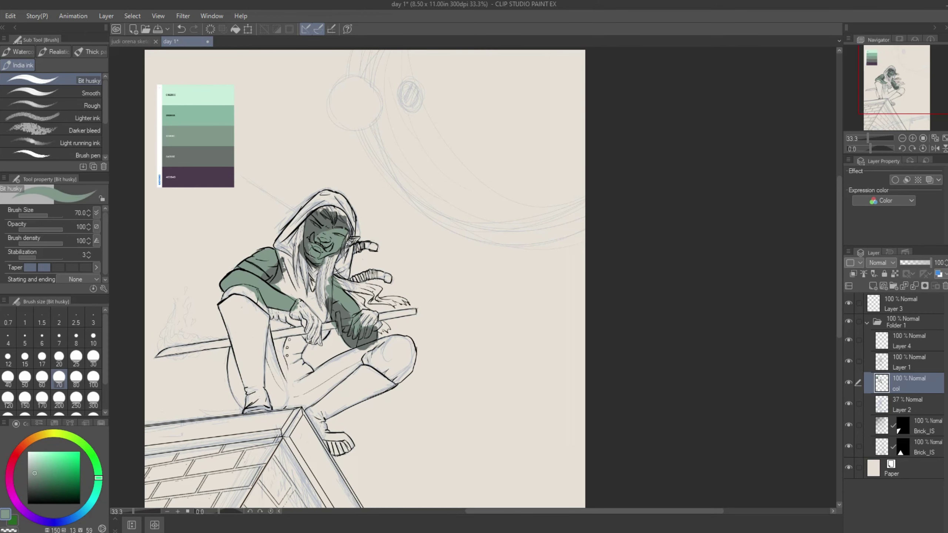
pyautogui.keyDown('alt'); pyautogui.click(323, 221); pyautogui.keyUp('alt')
pyautogui.keyDown('alt'); pyautogui.click(198, 95); pyautogui.keyUp('alt')
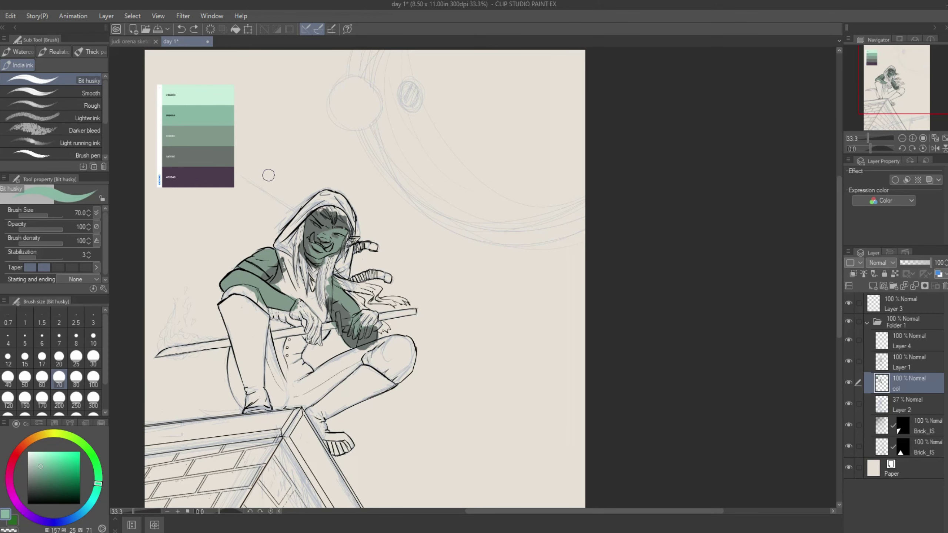
pyautogui.moveTo(321, 239); pyautogui.dragTo(339, 242)
pyautogui.moveTo(257, 252); pyautogui.dragTo(268, 262)
pyautogui.moveTo(341, 293); pyautogui.dragTo(355, 310)
# Sample the base skin green and tone down the highlights on the near shoulder, face and far upper arm
pyautogui.keyDown('alt'); pyautogui.click(261, 284); pyautogui.keyUp('alt')
pyautogui.moveTo(257, 277); pyautogui.dragTo(269, 258)
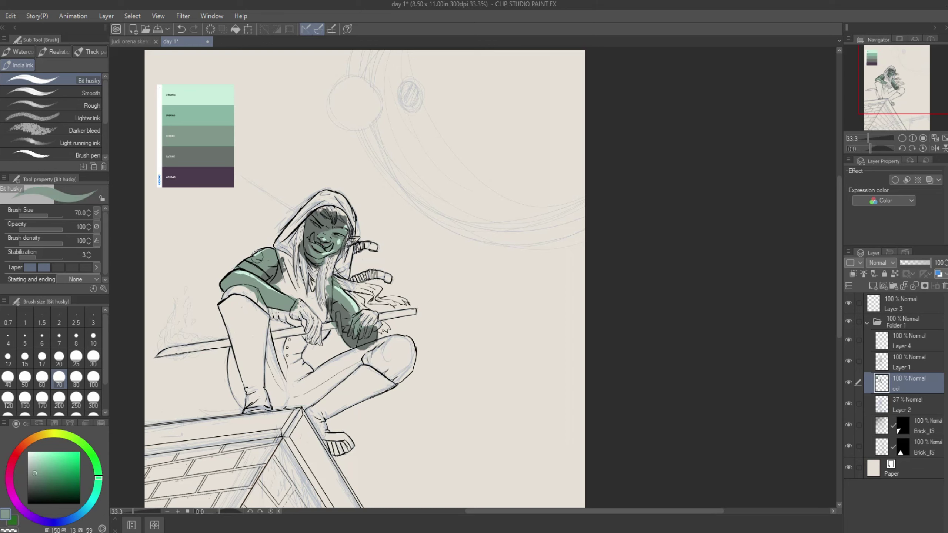
pyautogui.keyDown('alt'); pyautogui.click(261, 280); pyautogui.keyUp('alt')
pyautogui.moveTo(321, 233); pyautogui.dragTo(325, 236)
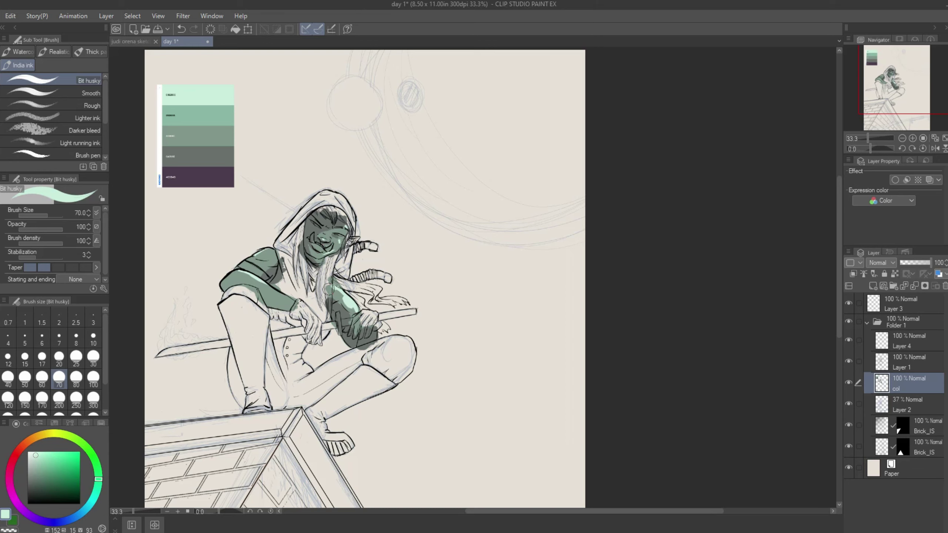
pyautogui.moveTo(338, 291); pyautogui.dragTo(347, 304)
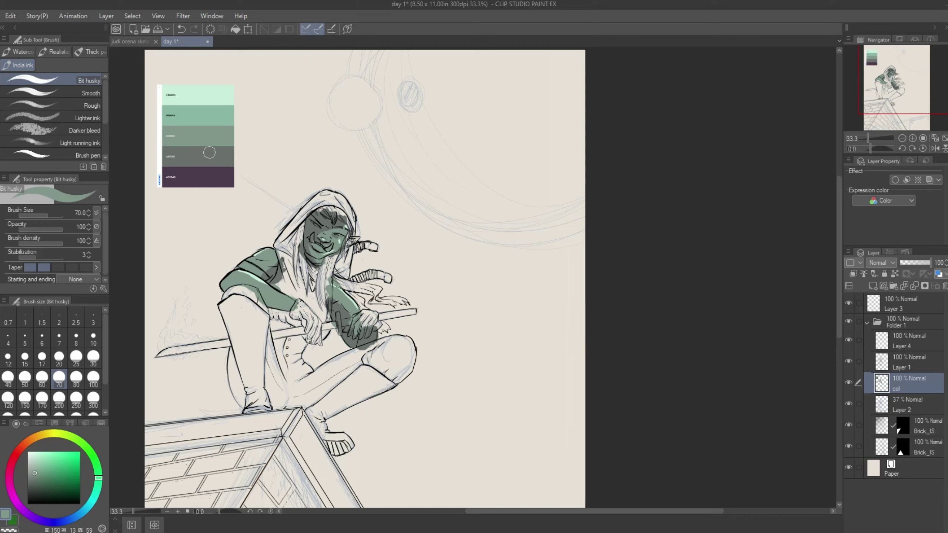
# Sample the palette's dark purple and paint the tunic, both gloves and the hood
pyautogui.keyDown('alt'); pyautogui.click(203, 176); pyautogui.keyUp('alt')
pyautogui.moveTo(277, 245); pyautogui.dragTo(287, 314)
pyautogui.moveTo(285, 274)
pyautogui.mouseDown()
pyautogui.moveTo(317, 331)
pyautogui.moveTo(321, 280)
pyautogui.moveTo(317, 328)
pyautogui.mouseUp()
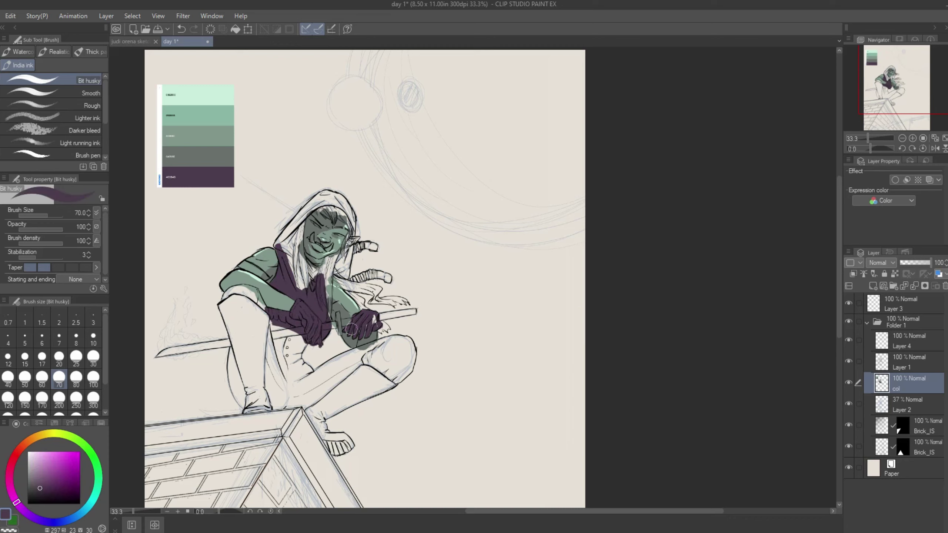
pyautogui.moveTo(294, 254)
pyautogui.mouseDown()
pyautogui.moveTo(298, 287)
pyautogui.moveTo(298, 242)
pyautogui.moveTo(287, 224)
pyautogui.moveTo(335, 198)
pyautogui.mouseUp()
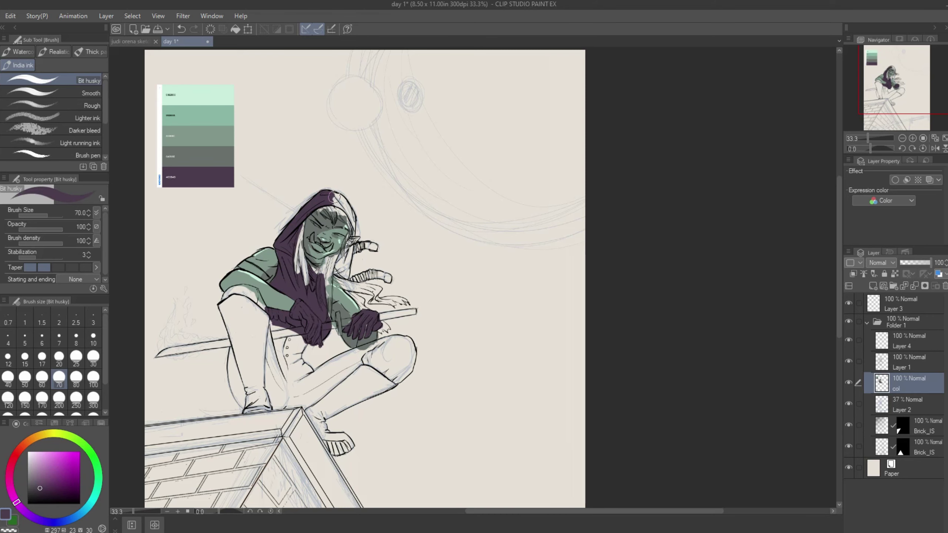
# Hide the Layer 2 sketch and fill the trousers, hip, crossed knee and near knee cuff with a darker purple
pyautogui.click(848, 404)
pyautogui.press('g')
pyautogui.click(287, 380)
pyautogui.click(242, 299)
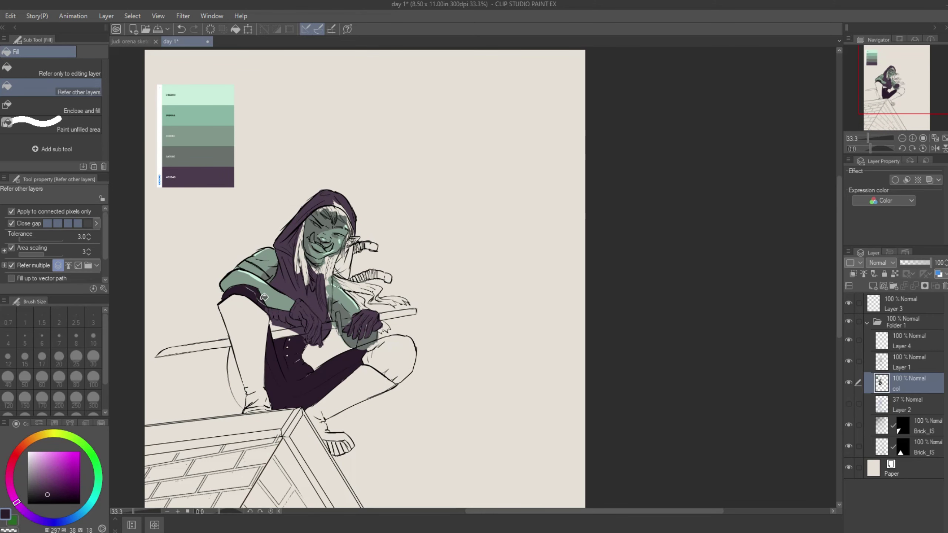
pyautogui.click(391, 359)
pyautogui.click(237, 373)
pyautogui.press('b')
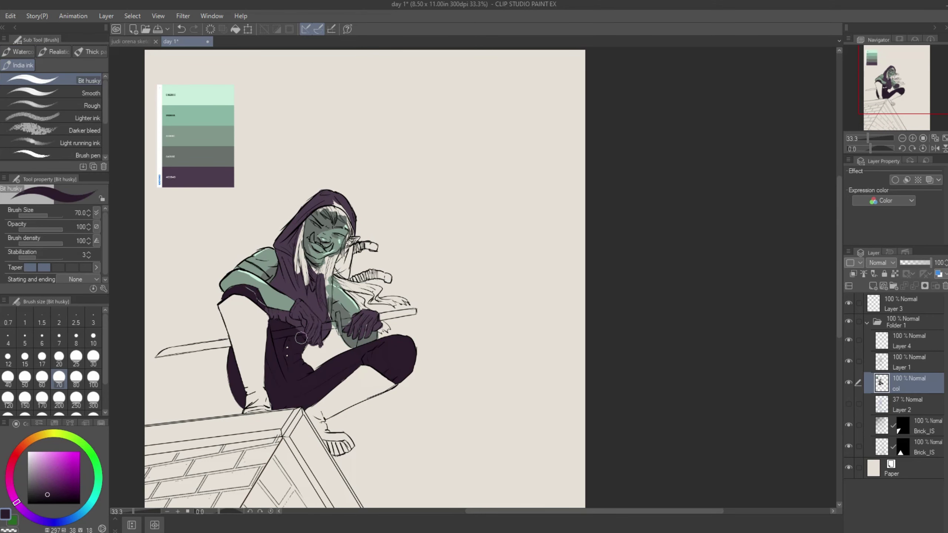
# Clear the stray colour from the front hair lock and paint the hood behind the ear purple
pyautogui.scroll(1, 280, 278)
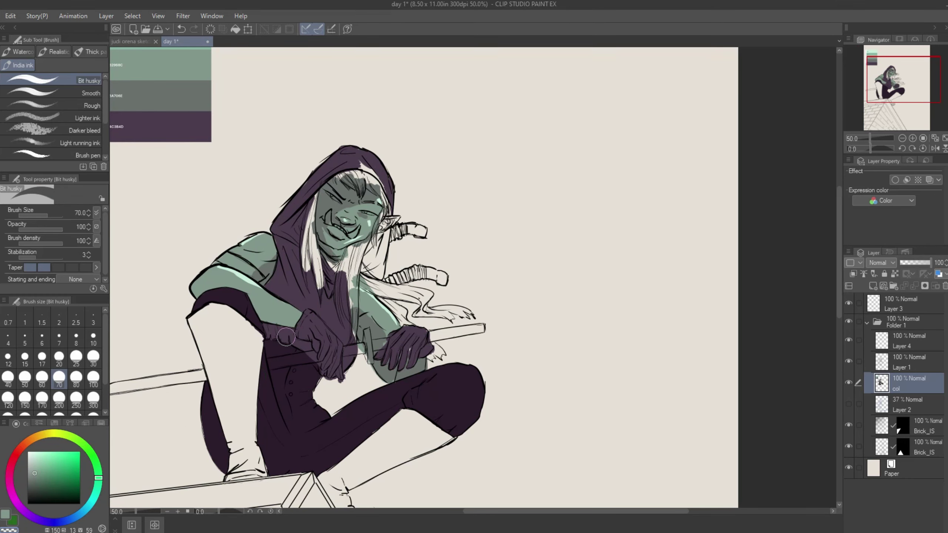
pyautogui.keyDown('alt'); pyautogui.click(310, 385); pyautogui.keyUp('alt')
pyautogui.keyDown('alt'); pyautogui.click(394, 379); pyautogui.keyUp('alt')
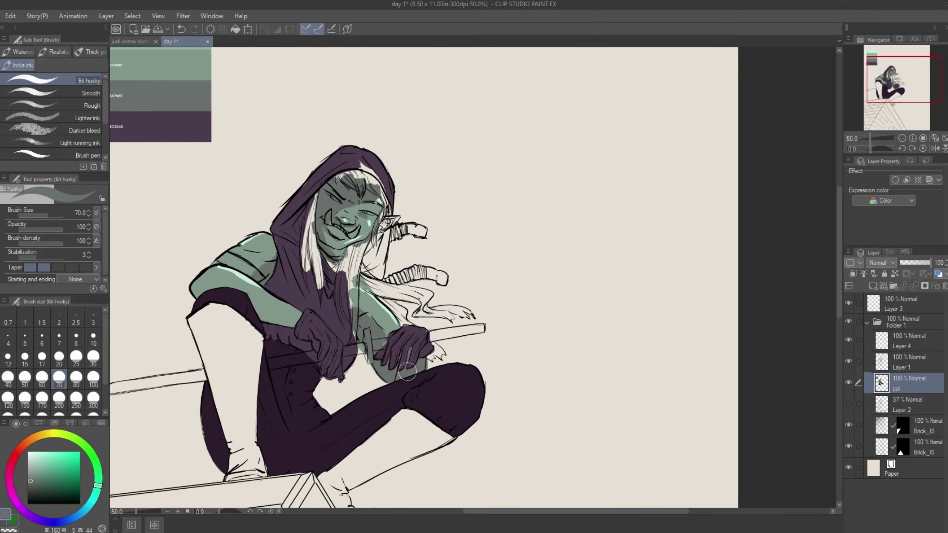
pyautogui.moveTo(345, 273); pyautogui.dragTo(357, 325)
pyautogui.keyDown('alt'); pyautogui.click(385, 179); pyautogui.keyUp('alt')
pyautogui.moveTo(384, 179); pyautogui.dragTo(377, 280)
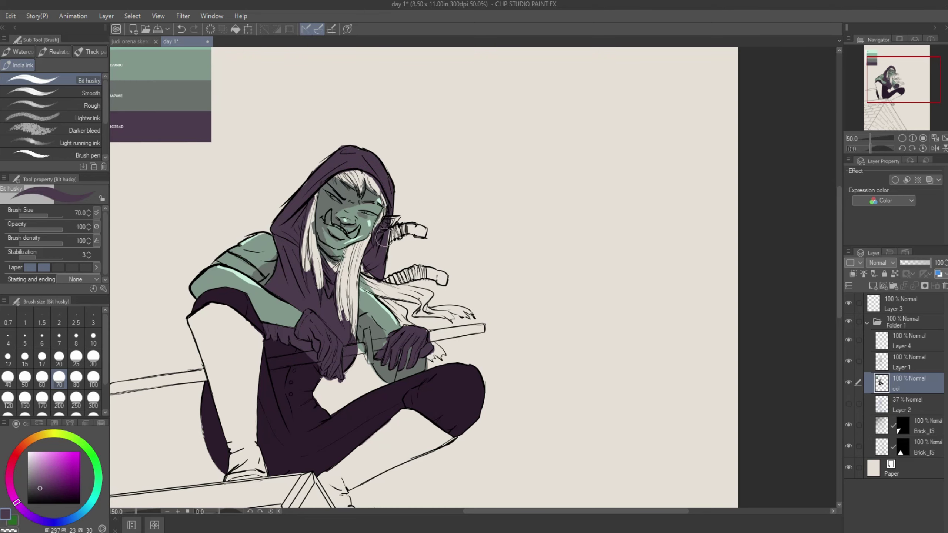
# Paint the pointed ear with the skin green and tidy the purple around the hair beside the face
pyautogui.keyDown('alt'); pyautogui.click(387, 222); pyautogui.keyUp('alt')
pyautogui.moveTo(313, 198); pyautogui.dragTo(307, 285)
pyautogui.keyDown('alt'); pyautogui.click(308, 285); pyautogui.keyUp('alt')
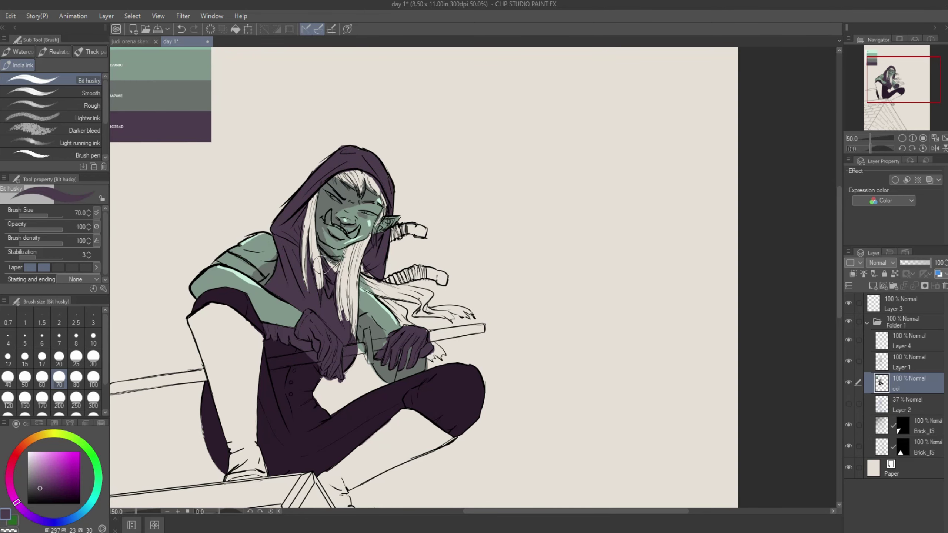
# Sample the dark purple of the trousers and paint the wrapped grips of both weapon handles behind the shoulder
pyautogui.hscroll(1, 322, 382)
pyautogui.keyDown('alt'); pyautogui.click(298, 360); pyautogui.keyUp('alt')
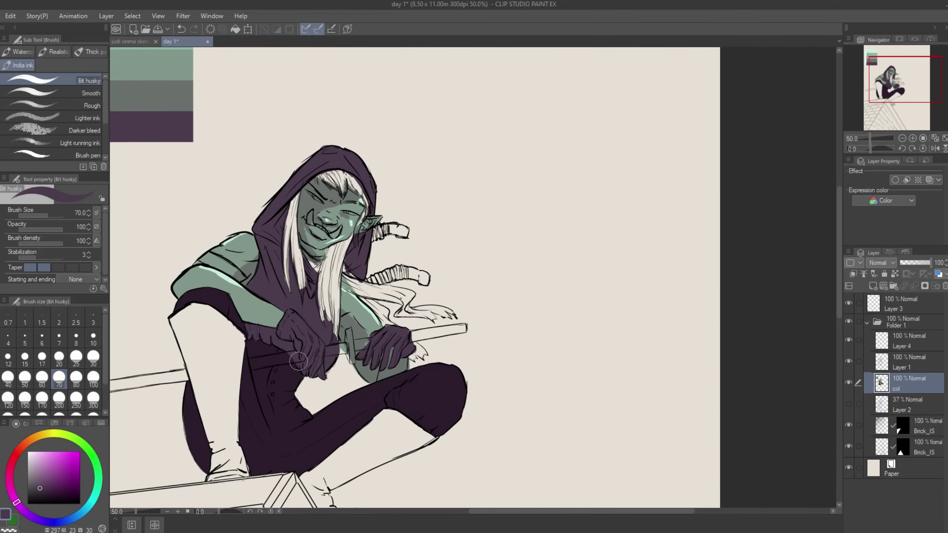
pyautogui.keyDown('alt'); pyautogui.click(406, 332); pyautogui.keyUp('alt')
pyautogui.moveTo(373, 279); pyautogui.dragTo(399, 268)
pyautogui.hscroll(-1, 472, 451)
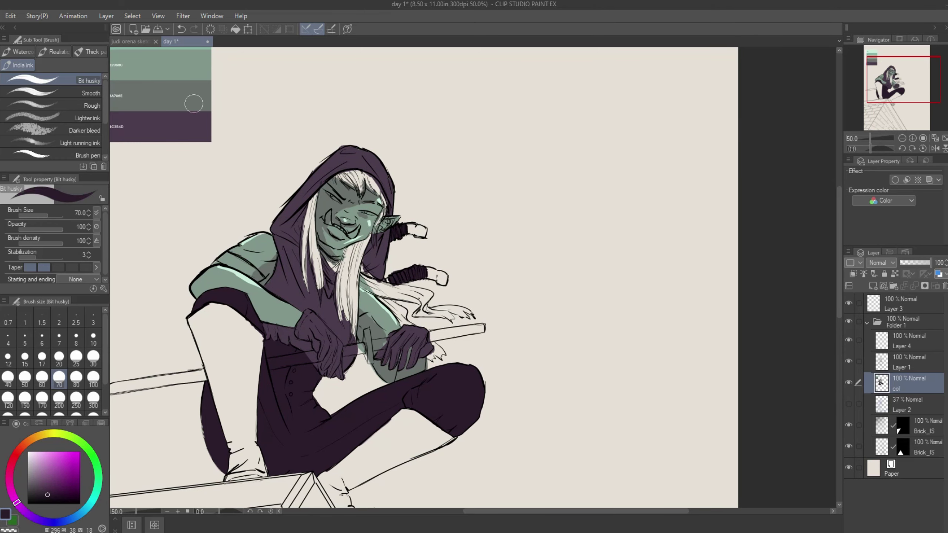
# Paint the hair lock on the near side of the face greenish black and add grey-green strands at brush size 20
pyautogui.keyDown('alt'); pyautogui.click(194, 103); pyautogui.keyUp('alt')
pyautogui.moveTo(315, 211)
pyautogui.mouseDown()
pyautogui.moveTo(311, 236)
pyautogui.moveTo(309, 203)
pyautogui.mouseUp()
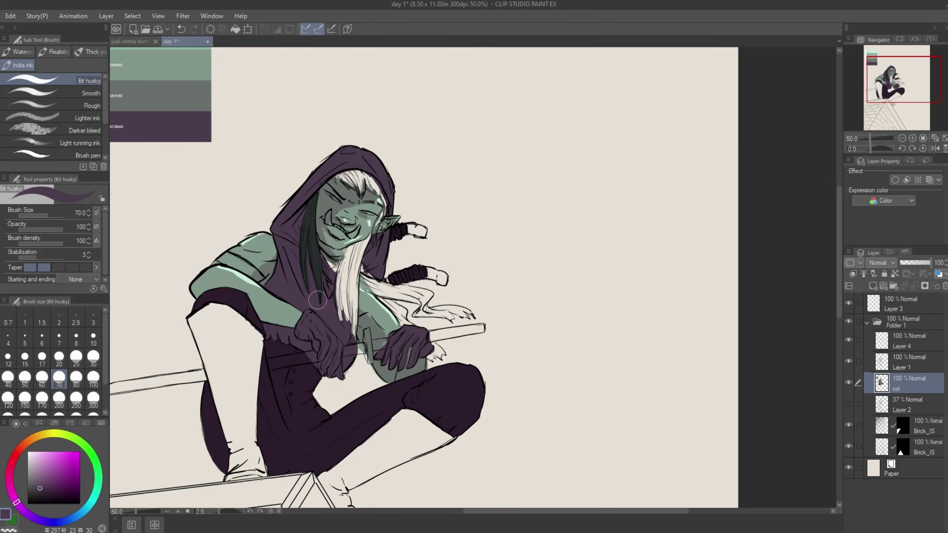
pyautogui.press('[')
pyautogui.press('[')
pyautogui.press('[')
pyautogui.press('[')
pyautogui.press('[')
pyautogui.press('[')
pyautogui.keyDown('alt'); pyautogui.click(302, 237); pyautogui.keyUp('alt')
pyautogui.moveTo(301, 237); pyautogui.dragTo(316, 224)
pyautogui.hscroll(-1, 301, 242)
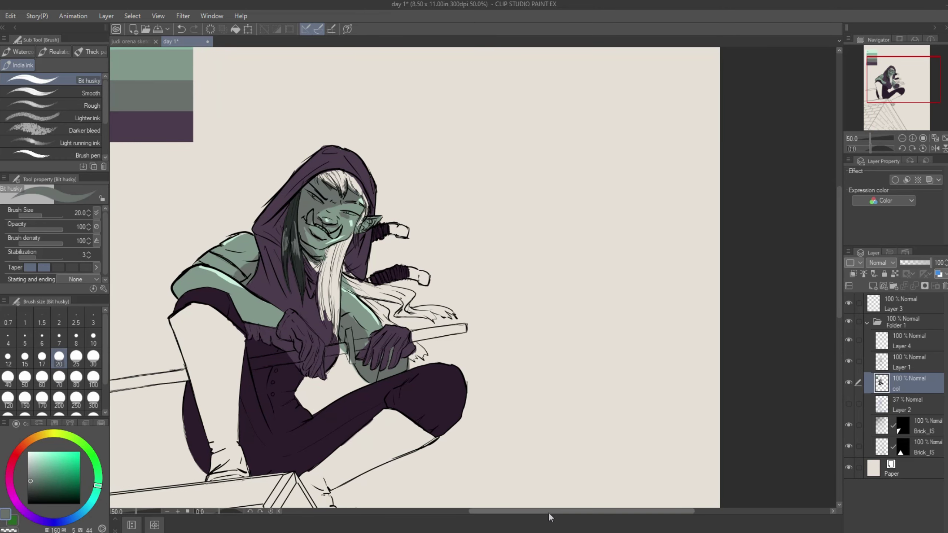
# Sample the dark purple and shade the folds of the collar below the chin
pyautogui.scroll(1, 300, 254)
pyautogui.keyDown('alt'); pyautogui.click(301, 272); pyautogui.keyUp('alt')
pyautogui.moveTo(309, 290); pyautogui.dragTo(300, 265)
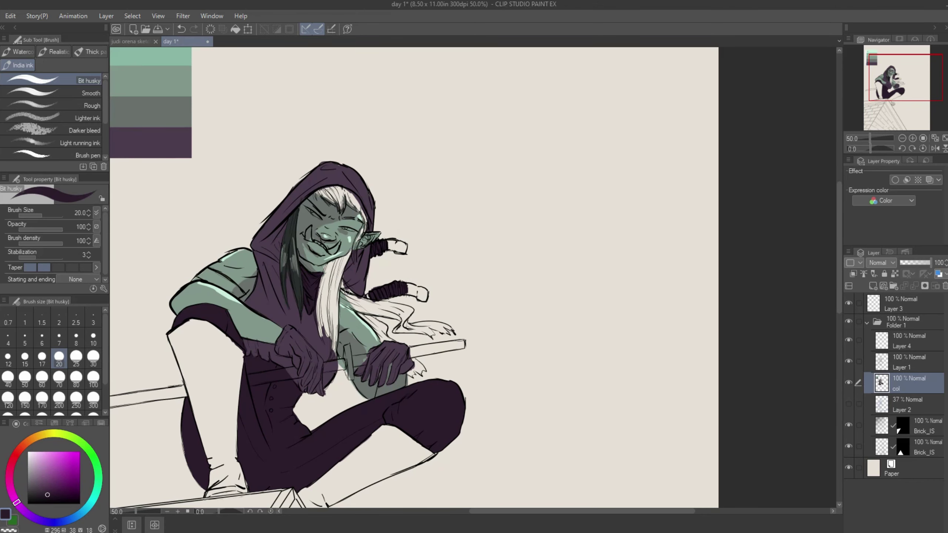
# Sample the greenish-black hair colour and paint the fringe under the hood and the hair beside the ear
pyautogui.keyDown('alt'); pyautogui.click(288, 267); pyautogui.keyUp('alt')
pyautogui.moveTo(360, 232); pyautogui.dragTo(336, 293)
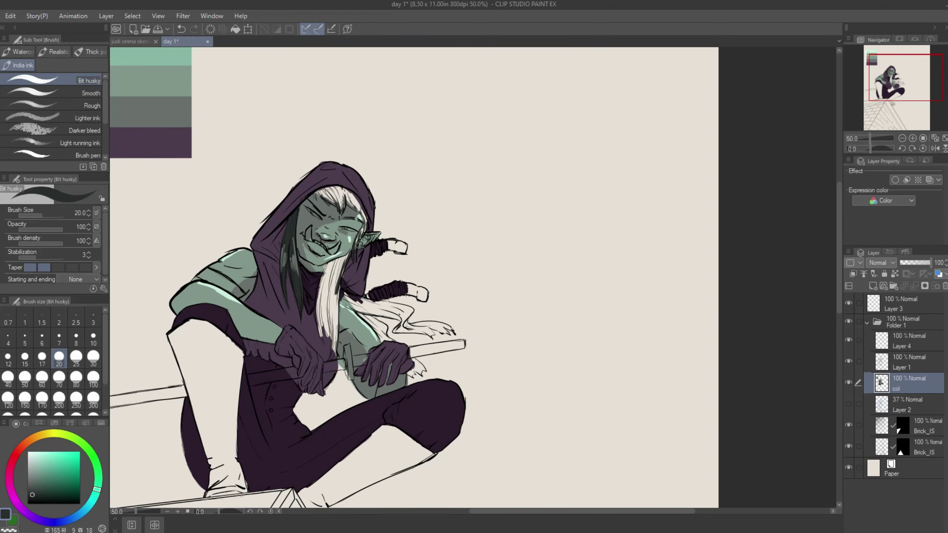
pyautogui.keyDown('alt'); pyautogui.click(312, 194); pyautogui.keyUp('alt')
pyautogui.scroll(1, 258, 173)
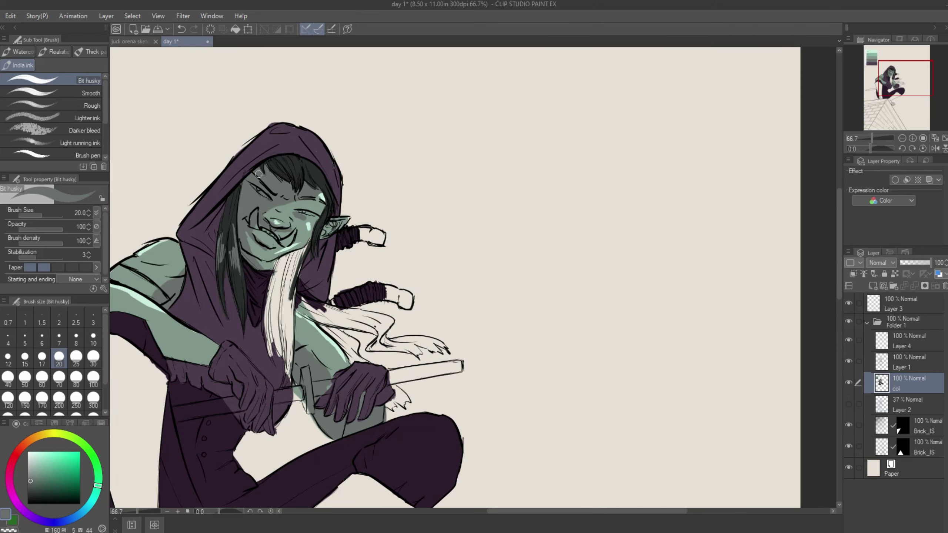
# Refine the fringe and near hair lock with sampled near-black and grey-green strands, and touch up the adjoining skin
pyautogui.keyDown('alt'); pyautogui.click(311, 188); pyautogui.keyUp('alt')
pyautogui.keyDown('alt'); pyautogui.click(316, 198); pyautogui.keyUp('alt')
pyautogui.keyDown('alt'); pyautogui.click(268, 199); pyautogui.keyUp('alt')
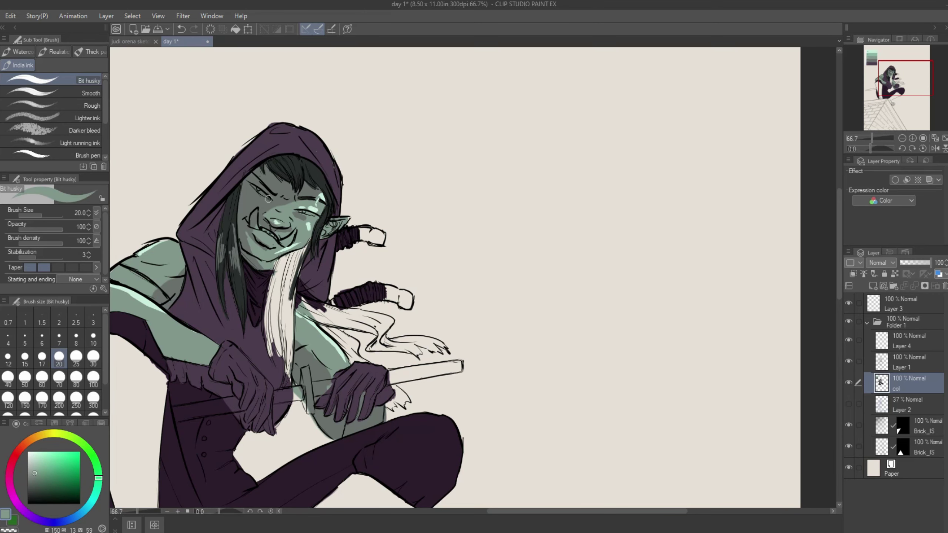
pyautogui.keyDown('alt'); pyautogui.click(229, 225); pyautogui.keyUp('alt')
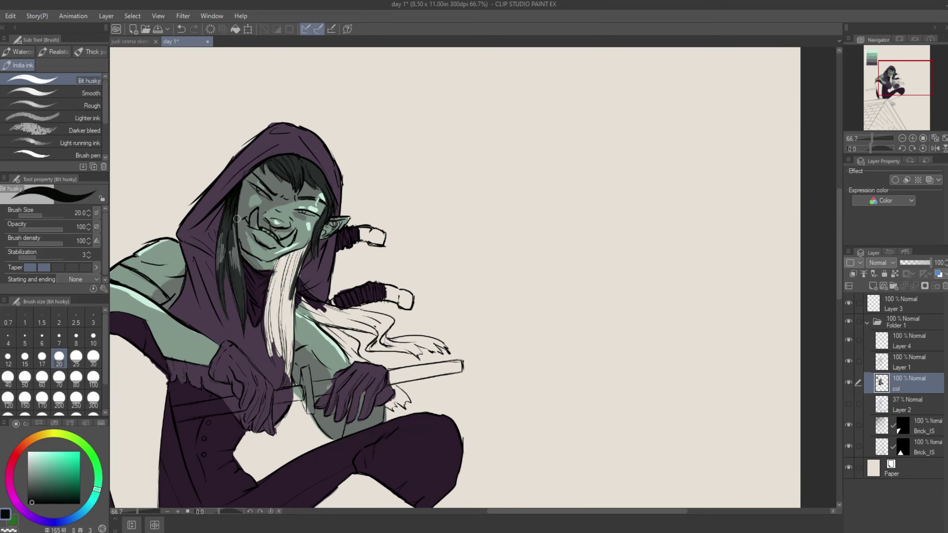
pyautogui.keyDown('alt'); pyautogui.click(312, 173); pyautogui.keyUp('alt')
pyautogui.keyDown('alt'); pyautogui.click(293, 179); pyautogui.keyUp('alt')
pyautogui.keyDown('alt'); pyautogui.click(291, 176); pyautogui.keyUp('alt')
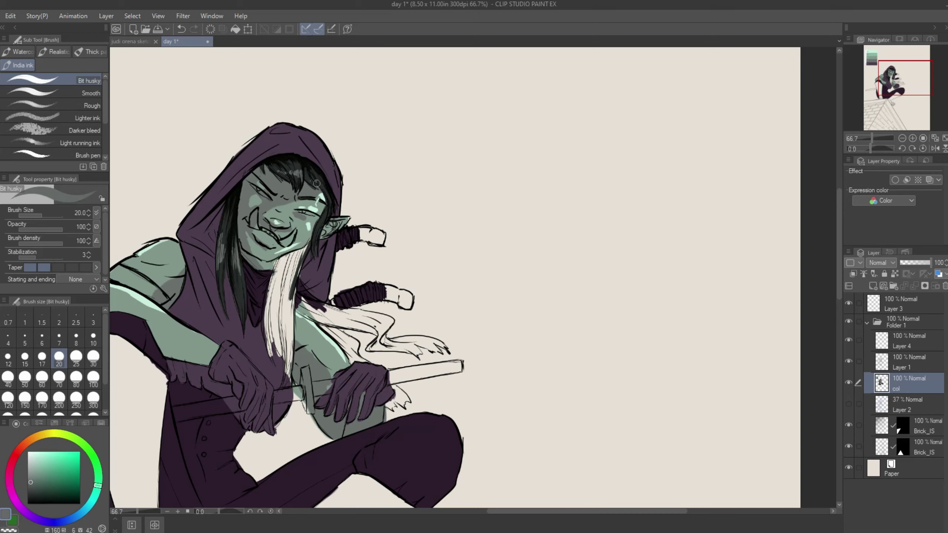
# Outline the long front hair lock below the ear in greenish black and fill its interior
pyautogui.keyDown('alt'); pyautogui.click(317, 238); pyautogui.keyUp('alt')
pyautogui.moveTo(308, 244)
pyautogui.mouseDown()
pyautogui.moveTo(276, 269)
pyautogui.moveTo(263, 324)
pyautogui.moveTo(267, 302)
pyautogui.moveTo(276, 370)
pyautogui.moveTo(267, 307)
pyautogui.moveTo(284, 345)
pyautogui.moveTo(278, 392)
pyautogui.mouseUp()
pyautogui.keyDown('alt'); pyautogui.click(278, 351); pyautogui.keyUp('alt')
pyautogui.keyDown('alt'); pyautogui.click(282, 347); pyautogui.keyUp('alt')
pyautogui.keyDown('alt'); pyautogui.click(283, 346); pyautogui.keyUp('alt')
pyautogui.keyDown('alt'); pyautogui.click(283, 345); pyautogui.keyUp('alt')
pyautogui.moveTo(295, 287); pyautogui.dragTo(287, 385)
pyautogui.keyDown('alt'); pyautogui.click(287, 317); pyautogui.keyUp('alt')
pyautogui.keyDown('alt'); pyautogui.click(285, 321); pyautogui.keyUp('alt')
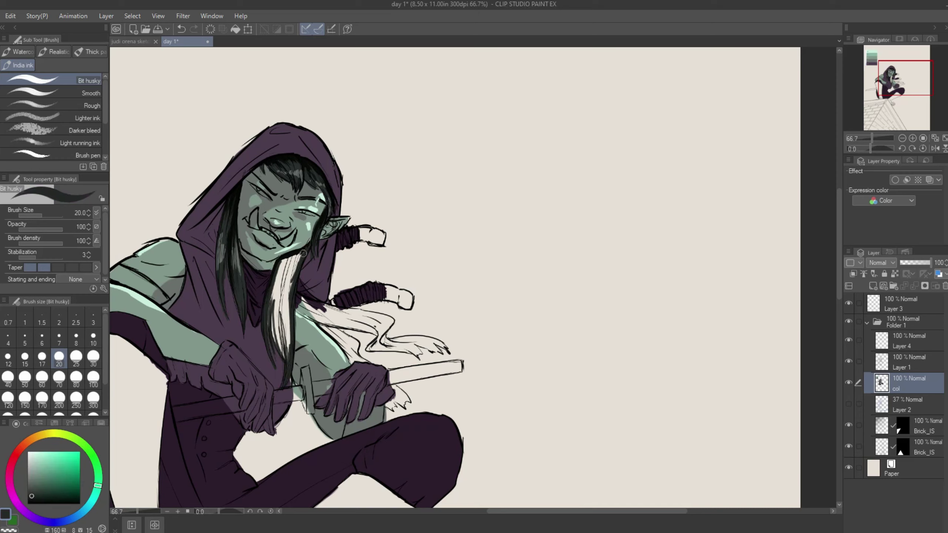
pyautogui.moveTo(304, 250); pyautogui.dragTo(274, 354)
pyautogui.moveTo(297, 267); pyautogui.dragTo(280, 358)
pyautogui.keyDown('alt'); pyautogui.click(312, 174); pyautogui.keyUp('alt')
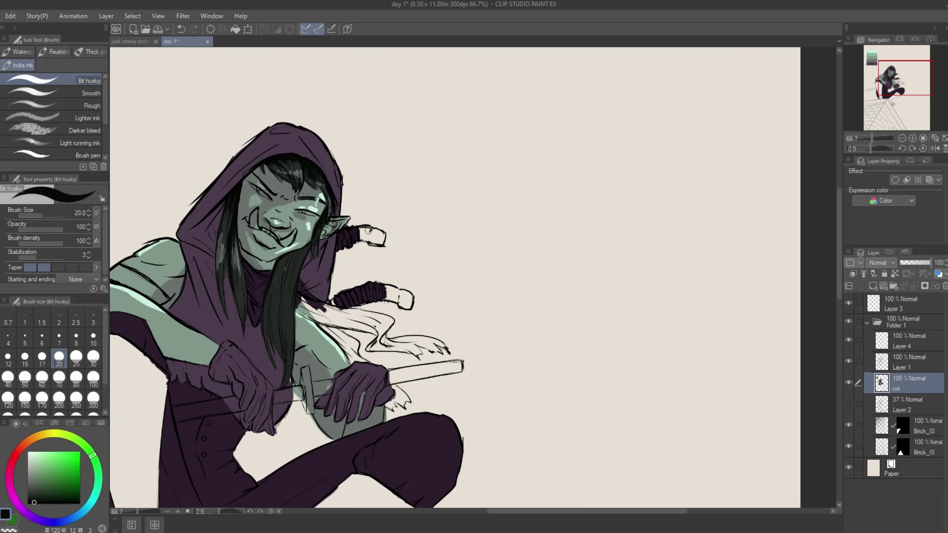
# Add grey-green strands to the long front lock and pale mint shine to the hair
pyautogui.keyDown('alt'); pyautogui.click(305, 239); pyautogui.keyUp('alt')
pyautogui.moveTo(303, 254); pyautogui.dragTo(289, 336)
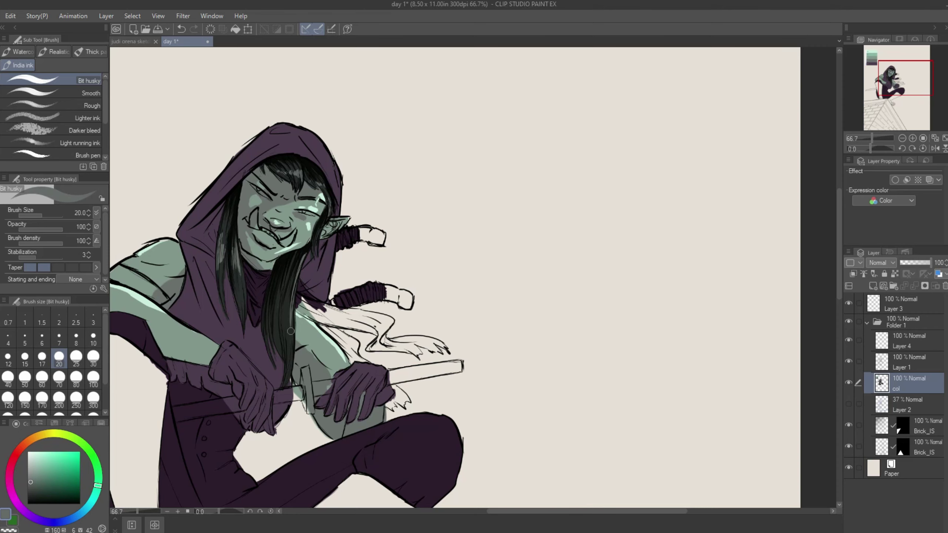
pyautogui.moveTo(294, 299)
pyautogui.mouseDown()
pyautogui.moveTo(280, 371)
pyautogui.moveTo(282, 347)
pyautogui.mouseUp()
pyautogui.keyDown('alt'); pyautogui.click(291, 321); pyautogui.keyUp('alt')
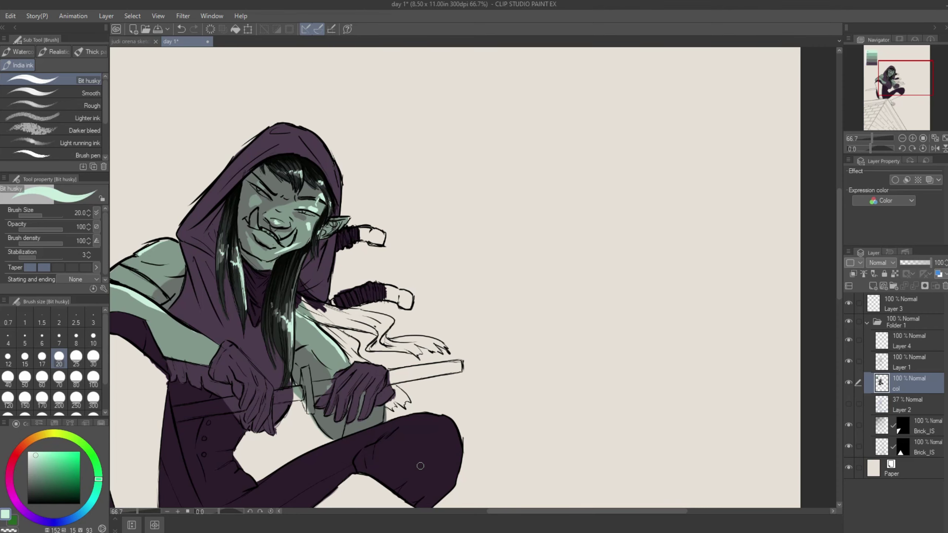
# Paint the tusks and teeth yellowish, then add ivory highlights with the brush at size 8
pyautogui.scroll(2, 420, 466)
pyautogui.keyDown('alt'); pyautogui.click(262, 194); pyautogui.keyUp('alt')
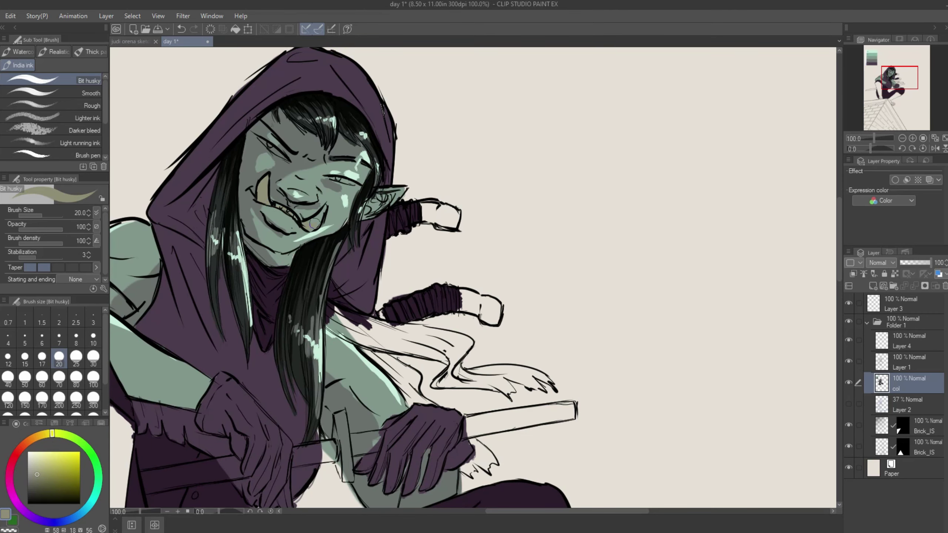
pyautogui.keyDown('alt'); pyautogui.click(429, 172); pyautogui.keyUp('alt')
pyautogui.moveTo(263, 179)
pyautogui.mouseDown()
pyautogui.moveTo(267, 202)
pyautogui.moveTo(310, 231)
pyautogui.mouseUp()
pyautogui.press('[')
pyautogui.press('[')
pyautogui.press('[')
pyautogui.press('[')
pyautogui.press('[')
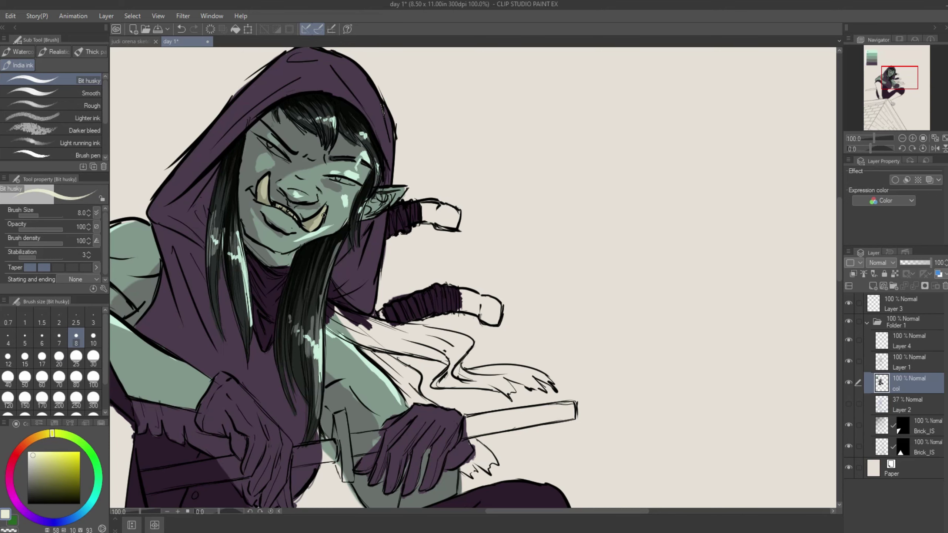
# Pick a deep red for the irises and fill the whites of both eyes with the sampled ivory
pyautogui.click(15, 456)
pyautogui.click(59, 473)
pyautogui.moveTo(273, 205); pyautogui.dragTo(279, 207)
pyautogui.moveTo(131, 431); pyautogui.dragTo(131, 473)
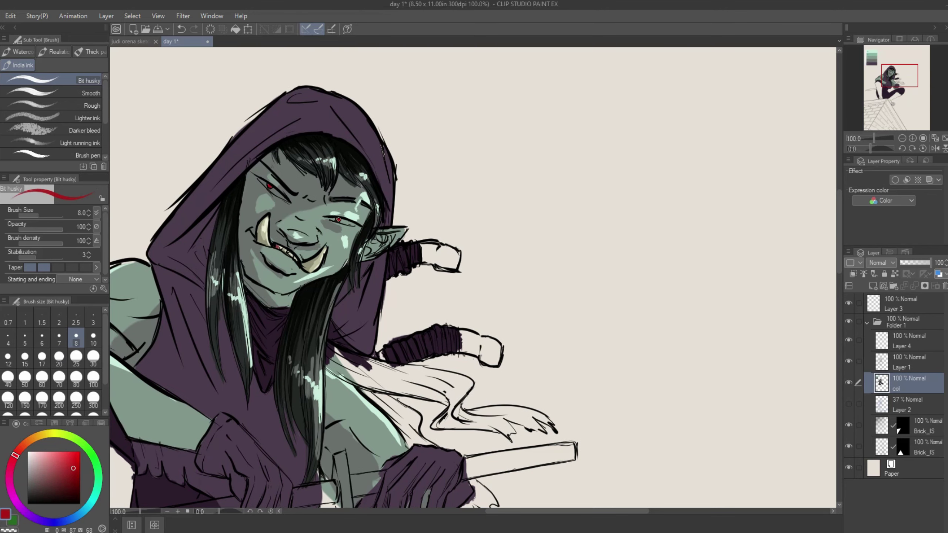
pyautogui.keyDown('alt'); pyautogui.click(266, 184); pyautogui.keyUp('alt')
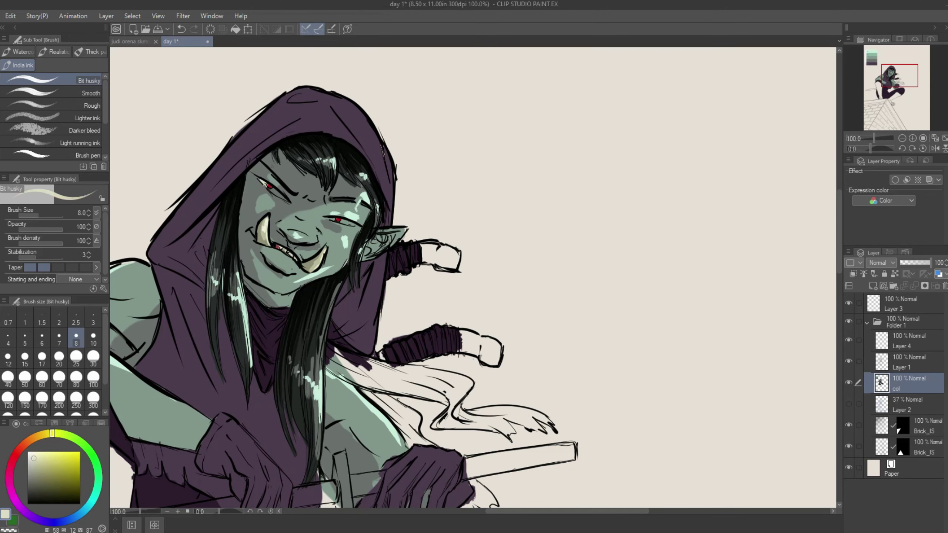
# Shade the cheeks and nose with fine grey-green strokes and add small pale mint highlights to the face
pyautogui.keyDown('alt'); pyautogui.click(297, 357); pyautogui.keyUp('alt')
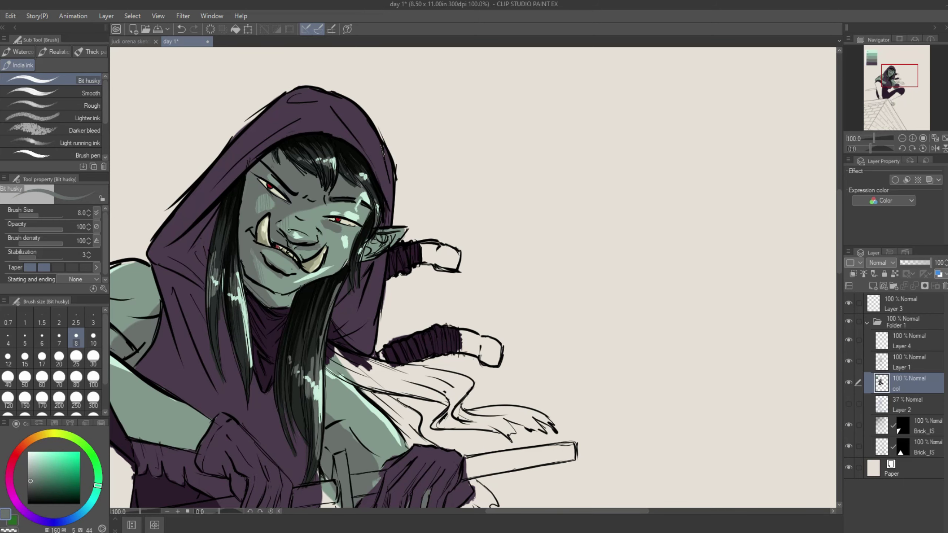
pyautogui.keyDown('alt'); pyautogui.click(339, 233); pyautogui.keyUp('alt')
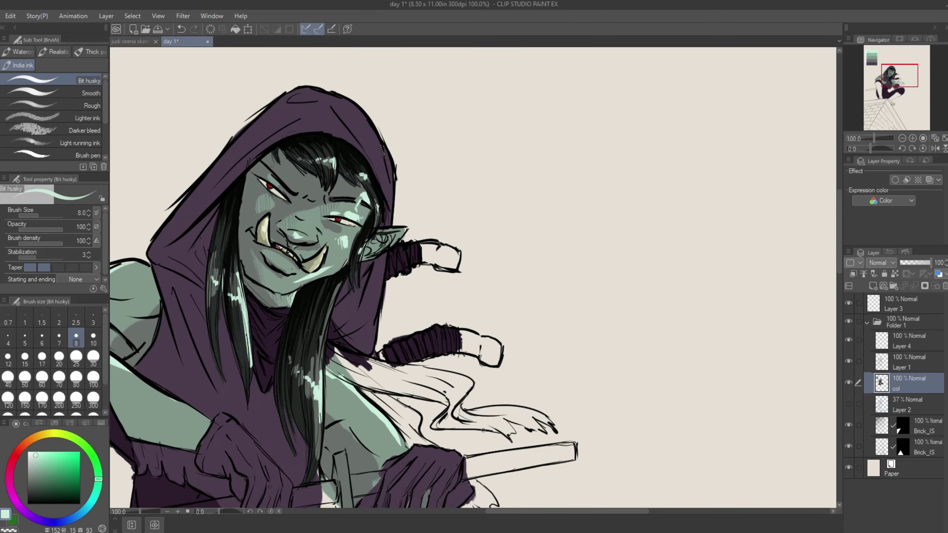
# Paint the flowing scarf behind the far arm dark purple with the brush at size 20
pyautogui.scroll(-3, 471, 157)
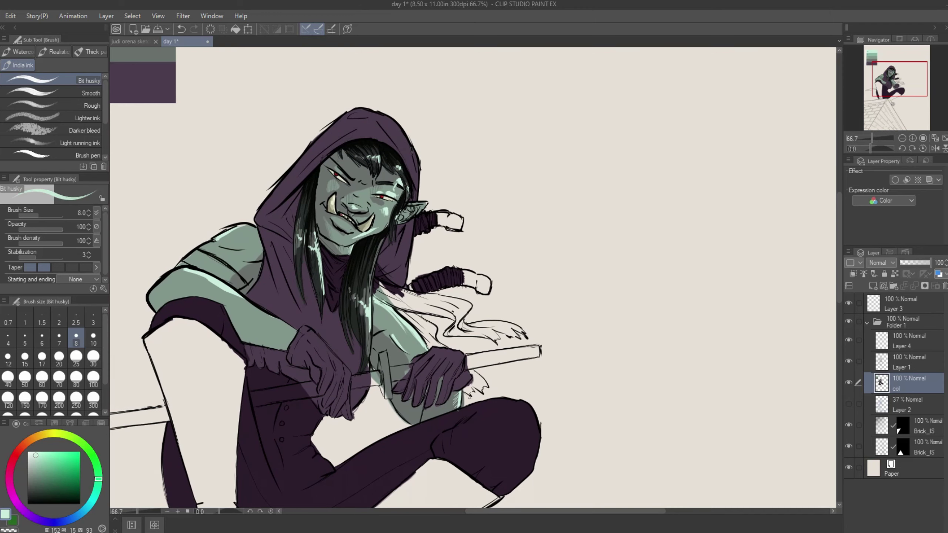
pyautogui.keyDown('alt'); pyautogui.click(142, 82); pyautogui.keyUp('alt')
pyautogui.click(59, 356)
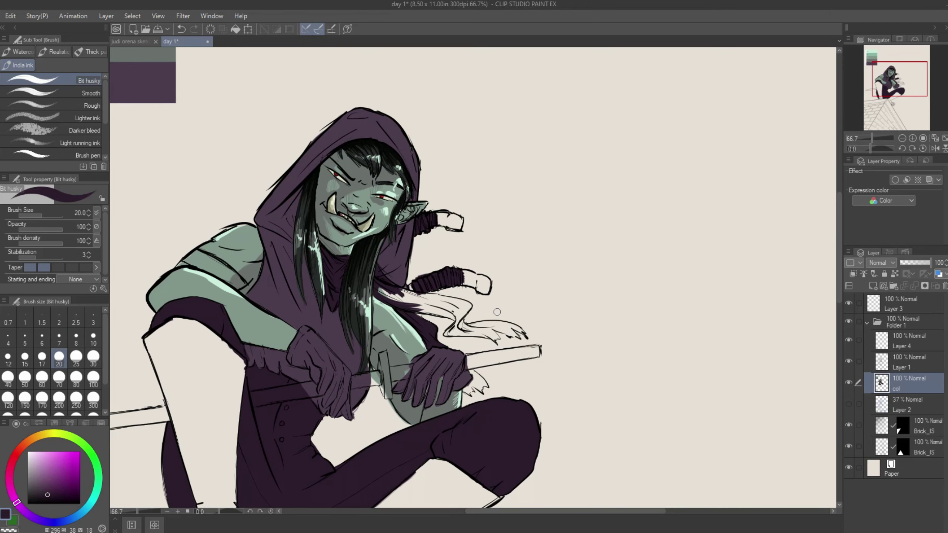
pyautogui.moveTo(496, 312)
pyautogui.mouseDown()
pyautogui.moveTo(409, 332)
pyautogui.moveTo(431, 333)
pyautogui.moveTo(383, 309)
pyautogui.moveTo(301, 297)
pyautogui.moveTo(371, 312)
pyautogui.mouseUp()
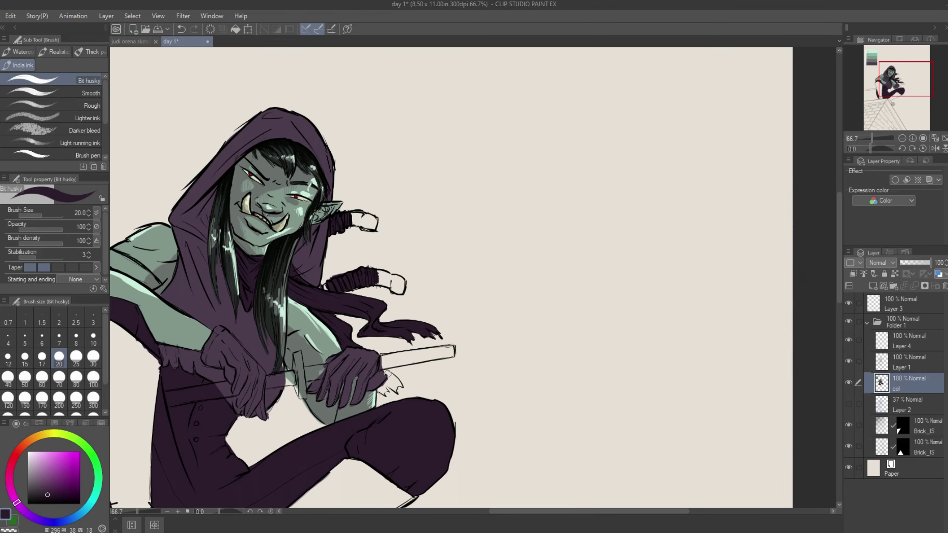
# Paint the pommels of both weapon handles pale grey-green and add lighter grey highlights
pyautogui.scroll(1, 403, 336)
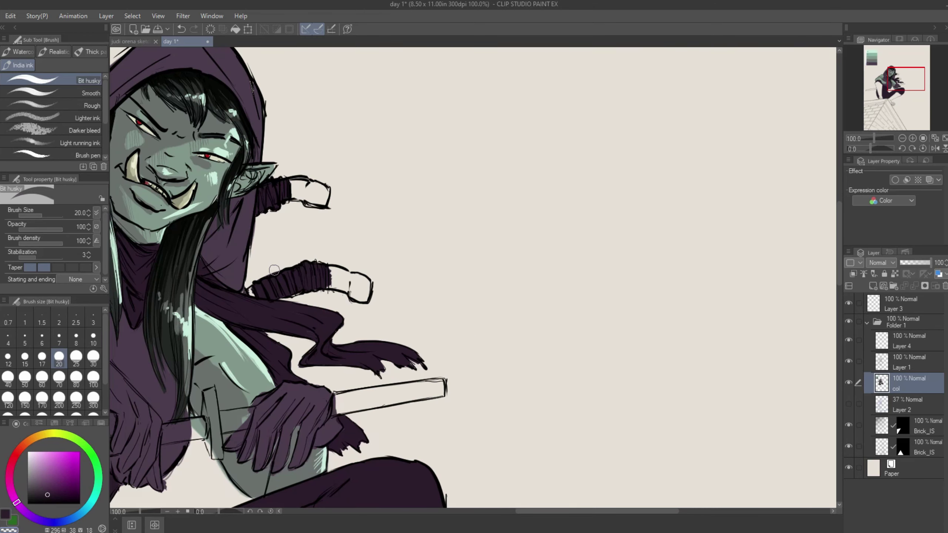
pyautogui.keyDown('alt'); pyautogui.click(243, 302); pyautogui.keyUp('alt')
pyautogui.moveTo(298, 187); pyautogui.dragTo(321, 198)
pyautogui.moveTo(332, 285); pyautogui.dragTo(358, 291)
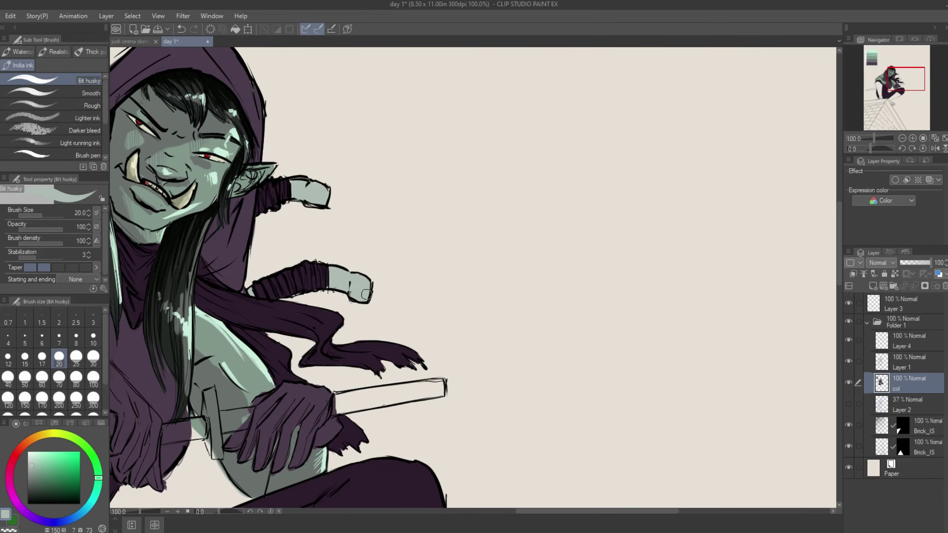
pyautogui.keyDown('alt'); pyautogui.click(310, 283); pyautogui.keyUp('alt')
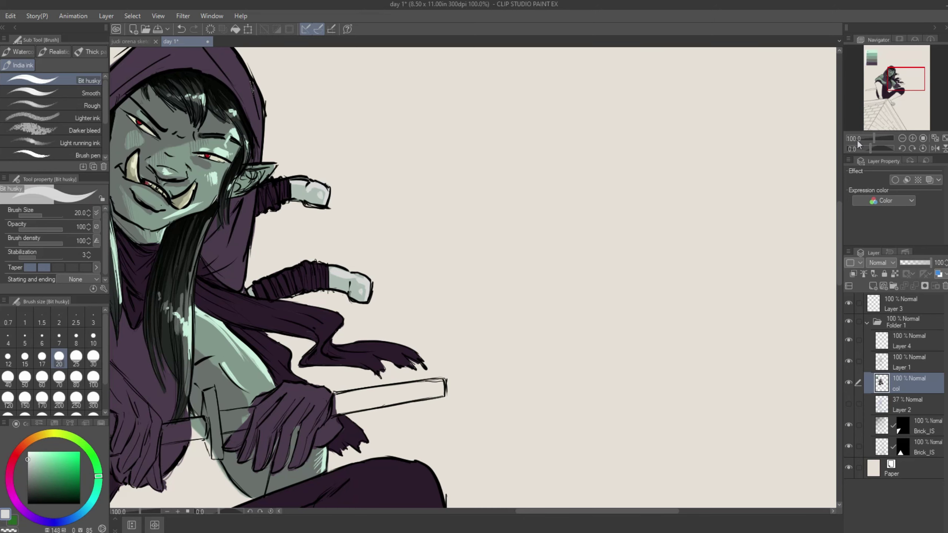
# Fill both boots with a near-black purple using the Fill tool and touch up their edges with the brush at size 17
pyautogui.keyDown('alt'); pyautogui.click(209, 321); pyautogui.keyUp('alt')
pyautogui.scroll(-2, 261, 261)
pyautogui.press('g')
pyautogui.click(259, 414)
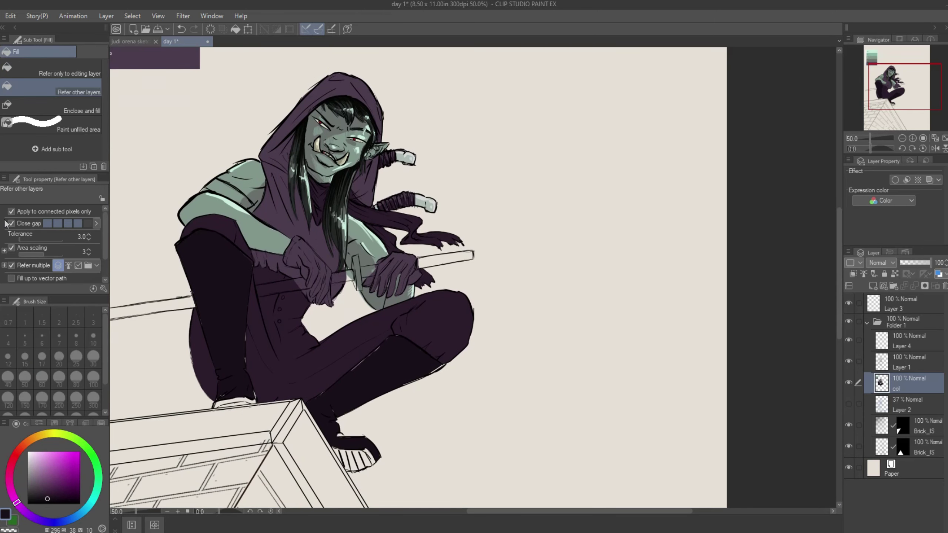
pyautogui.press('b')
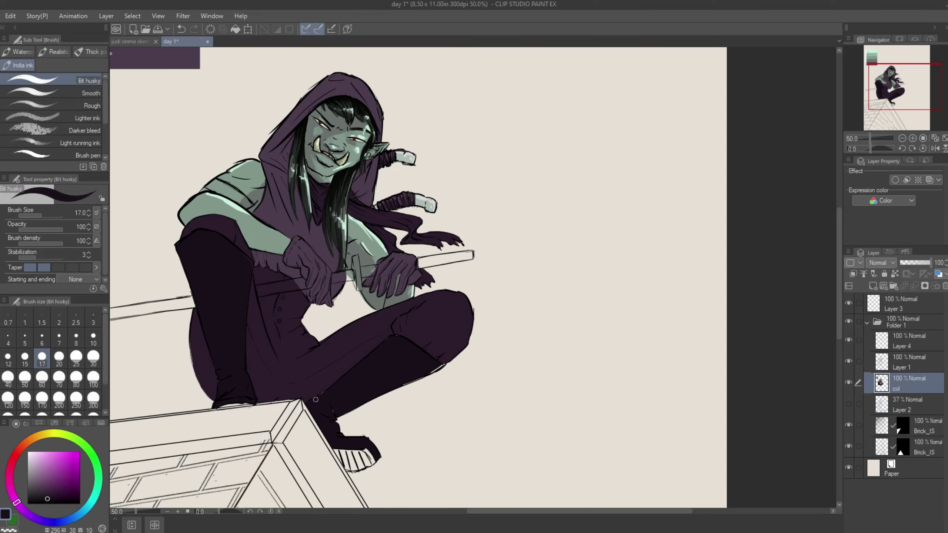
pyautogui.hscroll(1, 556, 451)
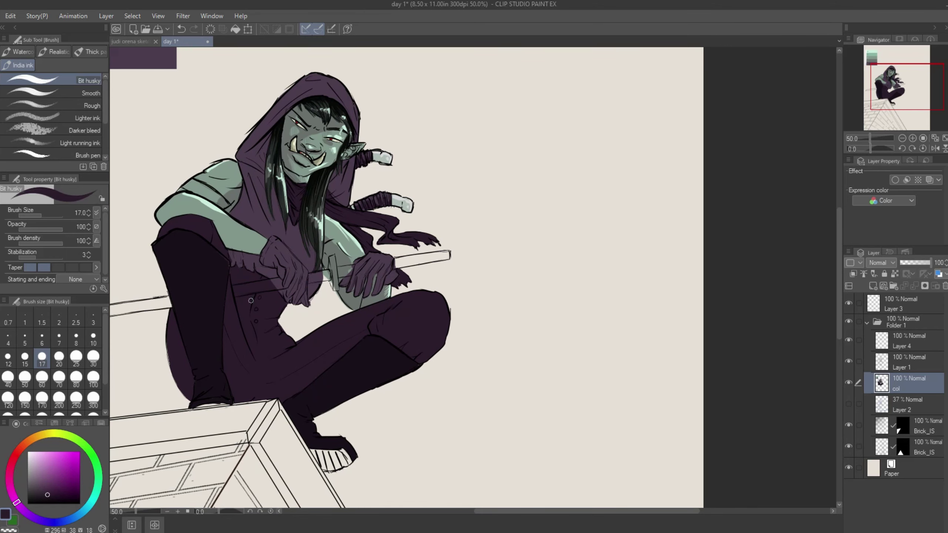
pyautogui.keyDown('alt'); pyautogui.click(233, 260); pyautogui.keyUp('alt')
pyautogui.keyDown('alt'); pyautogui.click(232, 260); pyautogui.keyUp('alt')
# Hide the two brick layers and paint the sole of the near boot red along the roof edge
pyautogui.scroll(-1, 233, 260)
pyautogui.scroll(-5, 242, 261)
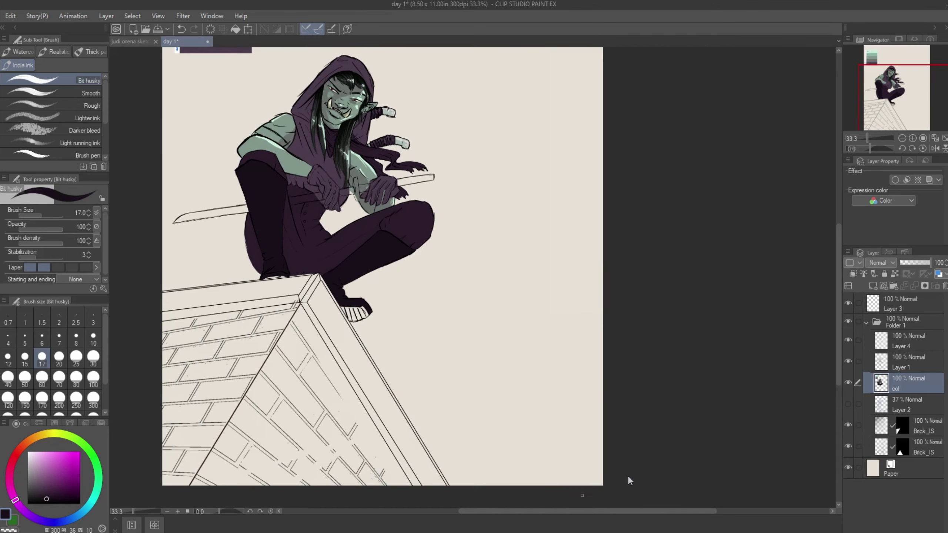
pyautogui.hotkey('ctrl', '+')
pyautogui.moveTo(262, 279); pyautogui.dragTo(281, 278)
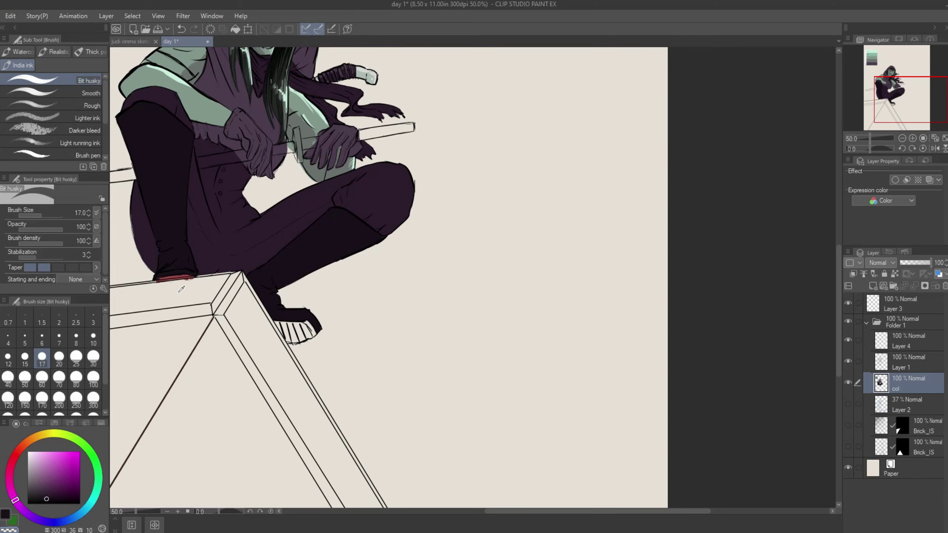
# Paint the striped sole of the far boot hanging over the roof edge red and save the file
pyautogui.moveTo(283, 326)
pyautogui.mouseDown()
pyautogui.moveTo(310, 338)
pyautogui.moveTo(315, 322)
pyautogui.mouseUp()
pyautogui.keyDown('alt'); pyautogui.click(299, 301); pyautogui.keyUp('alt')
pyautogui.keyDown('alt'); pyautogui.click(343, 333); pyautogui.keyUp('alt')
pyautogui.scroll(-1, 343, 333)
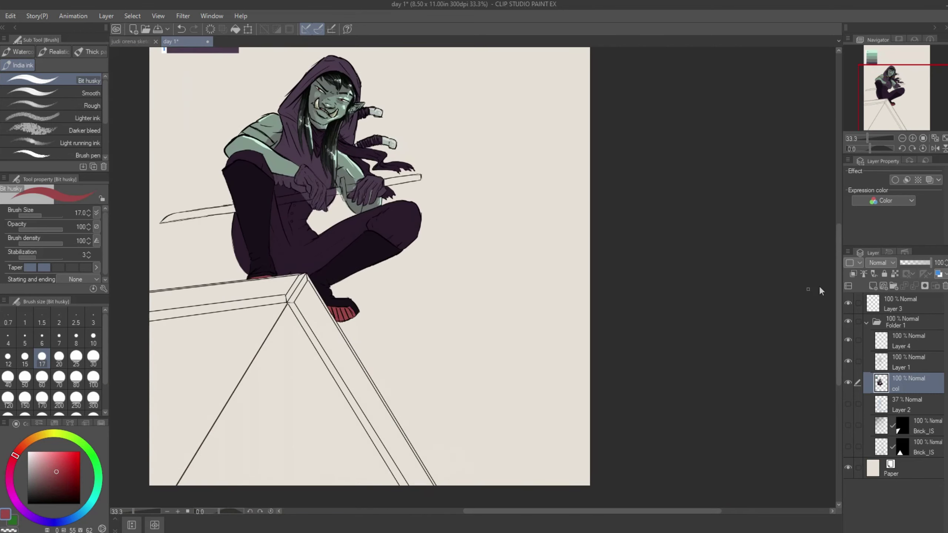
pyautogui.hotkey('ctrl', 's')
# Fill the rooftop faces and edge trims with a muted dark brown using the Fill tool
pyautogui.scroll(-3, 819, 264)
pyautogui.moveTo(56, 472); pyautogui.dragTo(46, 483)
pyautogui.press('g')
pyautogui.click(212, 387)
pyautogui.click(390, 391)
pyautogui.scroll(2, 390, 391)
pyautogui.moveTo(389, 392); pyautogui.dragTo(517, 391)
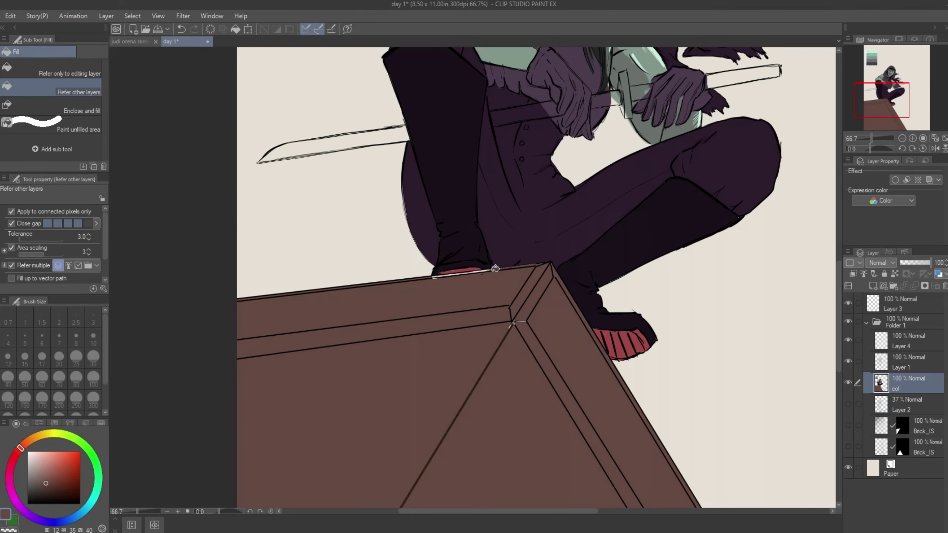
pyautogui.press('b')
# Paint the held sword's guard pale grey-green and its handle dark purple
pyautogui.moveTo(633, 463); pyautogui.dragTo(529, 462)
pyautogui.keyDown('alt'); pyautogui.click(295, 202); pyautogui.keyUp('alt')
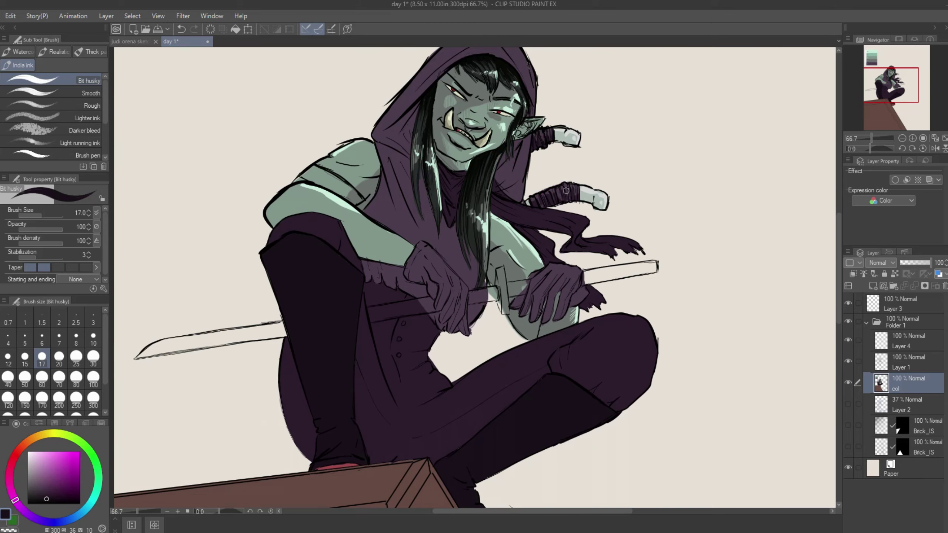
pyautogui.scroll(5, 526, 283)
pyautogui.keyDown('alt'); pyautogui.click(504, 278); pyautogui.keyUp('alt')
pyautogui.moveTo(502, 277); pyautogui.dragTo(507, 313)
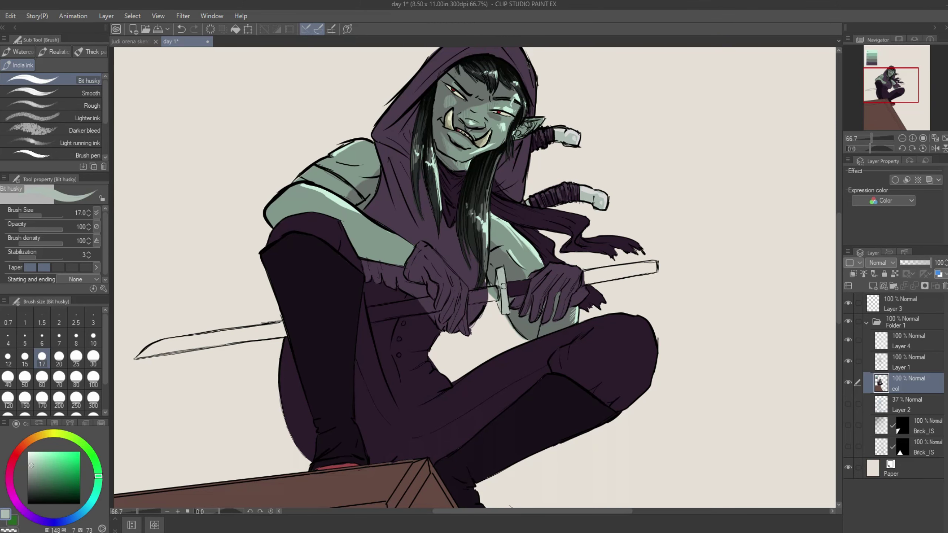
pyautogui.keyDown('alt'); pyautogui.click(597, 280); pyautogui.keyUp('alt')
pyautogui.moveTo(584, 282); pyautogui.dragTo(644, 263)
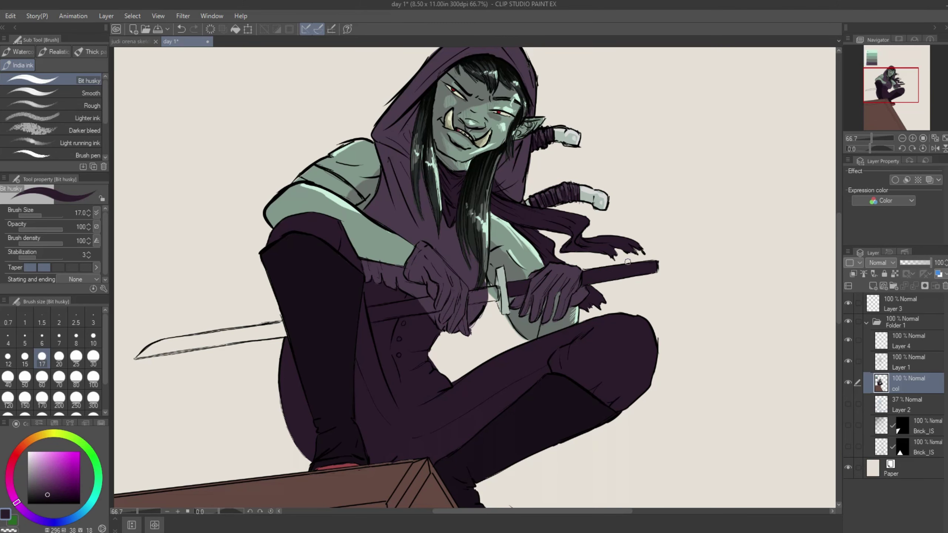
# Rework the pommels of both back weapons in neutral grey with darker shading and white highlights
pyautogui.keyDown('alt'); pyautogui.click(597, 202); pyautogui.keyUp('alt')
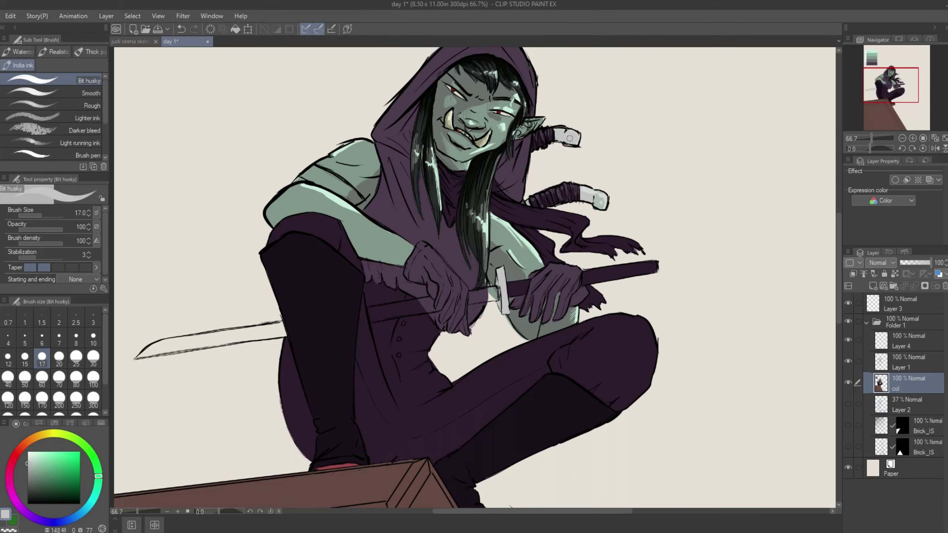
pyautogui.keyDown('alt'); pyautogui.click(555, 144); pyautogui.keyUp('alt')
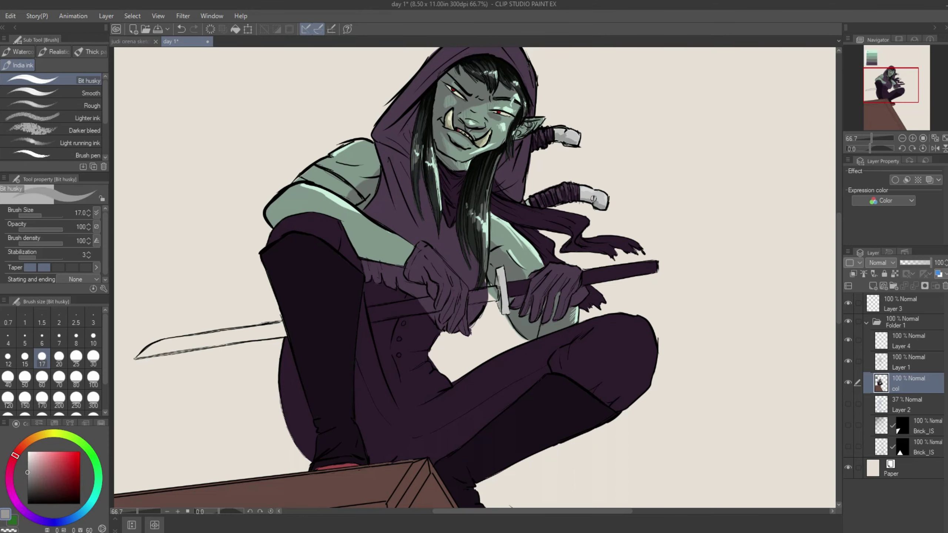
pyautogui.keyDown('alt'); pyautogui.click(577, 137); pyautogui.keyUp('alt')
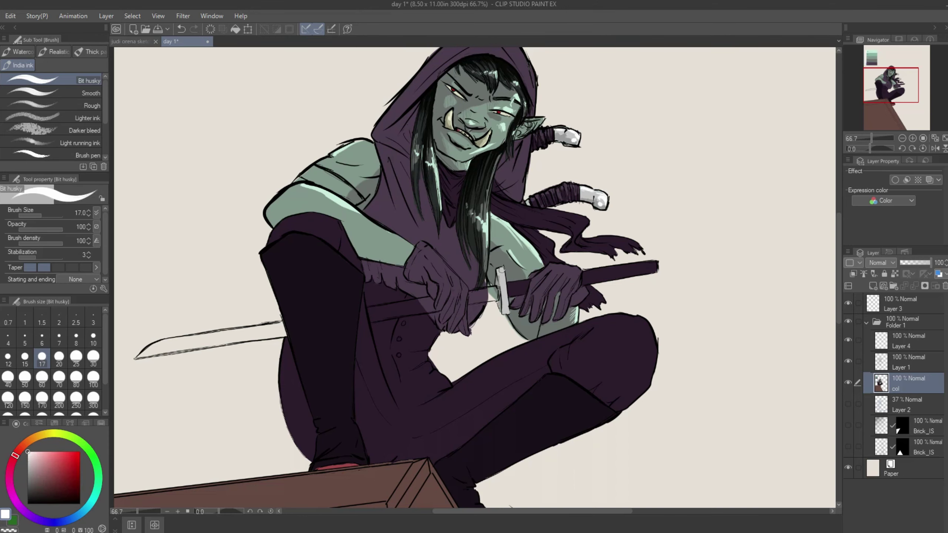
# Colour the whole blade of the held sword light grey with the brush and the Fill tool
pyautogui.keyDown('alt'); pyautogui.click(513, 267); pyautogui.keyUp('alt')
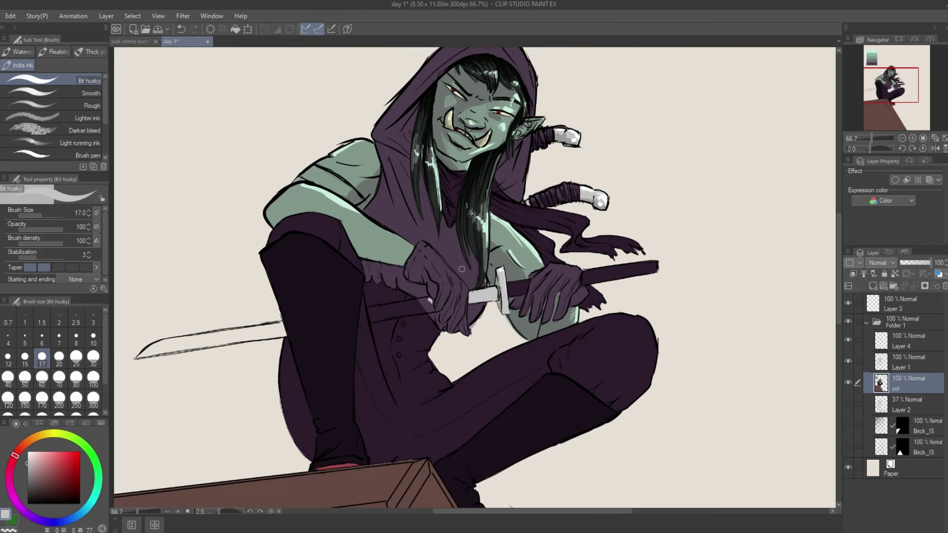
pyautogui.press('g')
pyautogui.click(225, 342)
pyautogui.press('b')
# Merge Layer 4 down into Layer 1
pyautogui.click(906, 340)
pyautogui.hotkey('ctrl', 'e')
# Try the Overlay blending mode at 62% opacity on the line art in Layer 1
pyautogui.click(888, 262)
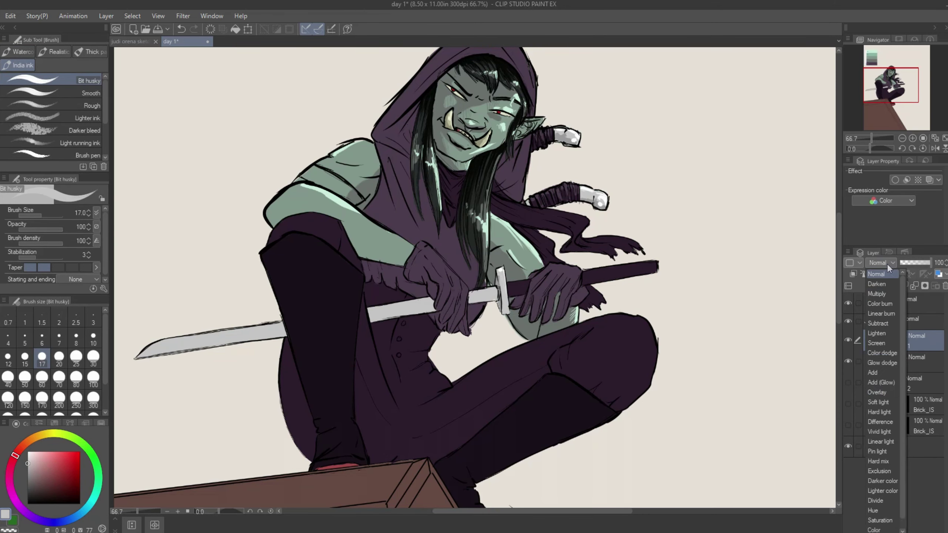
pyautogui.click(877, 392)
pyautogui.click(886, 262)
pyautogui.moveTo(931, 263); pyautogui.dragTo(918, 261)
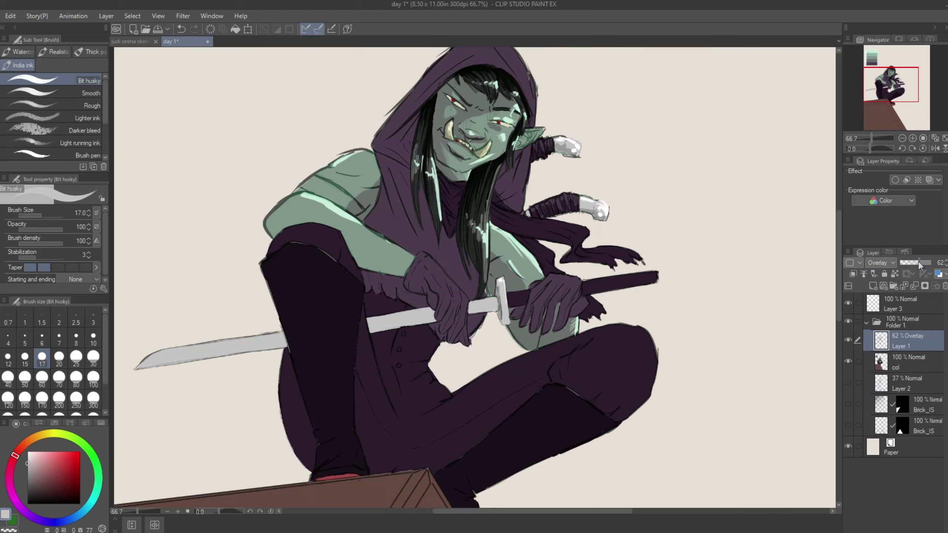
pyautogui.click(887, 263)
pyautogui.click(892, 271)
# Shade the sword blade with mid-grey shadows and white highlights on the col layer, and save the file
pyautogui.hscroll(-2, 474, 284)
pyautogui.click(906, 362)
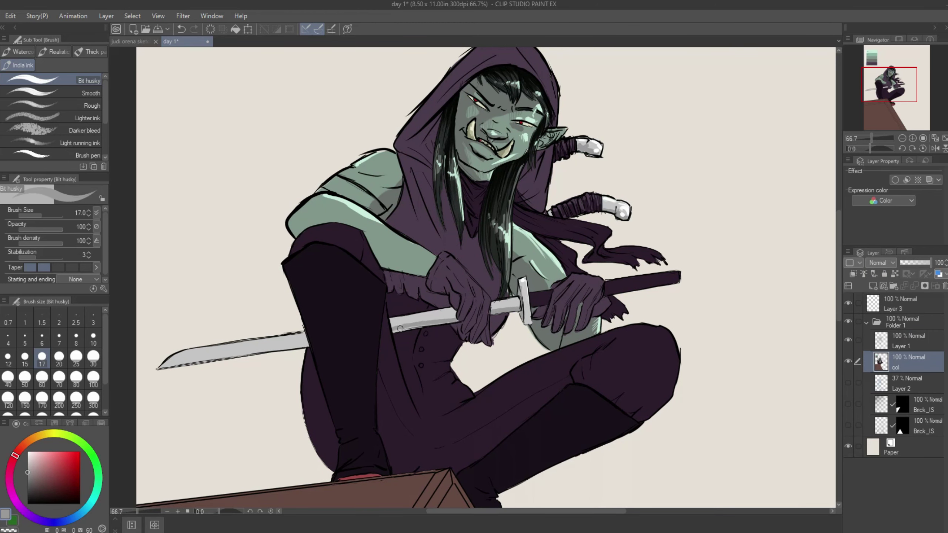
pyautogui.moveTo(298, 343); pyautogui.dragTo(285, 350)
pyautogui.press('x')
pyautogui.moveTo(392, 327); pyautogui.dragTo(433, 318)
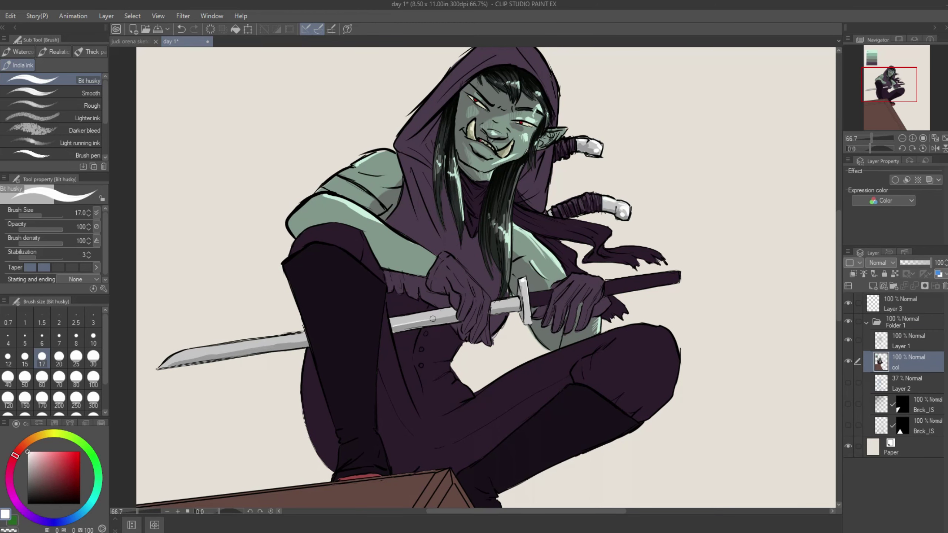
pyautogui.moveTo(278, 344); pyautogui.dragTo(189, 356)
pyautogui.keyDown('alt'); pyautogui.click(191, 356); pyautogui.keyUp('alt')
pyautogui.keyDown('alt'); pyautogui.click(280, 351); pyautogui.keyUp('alt')
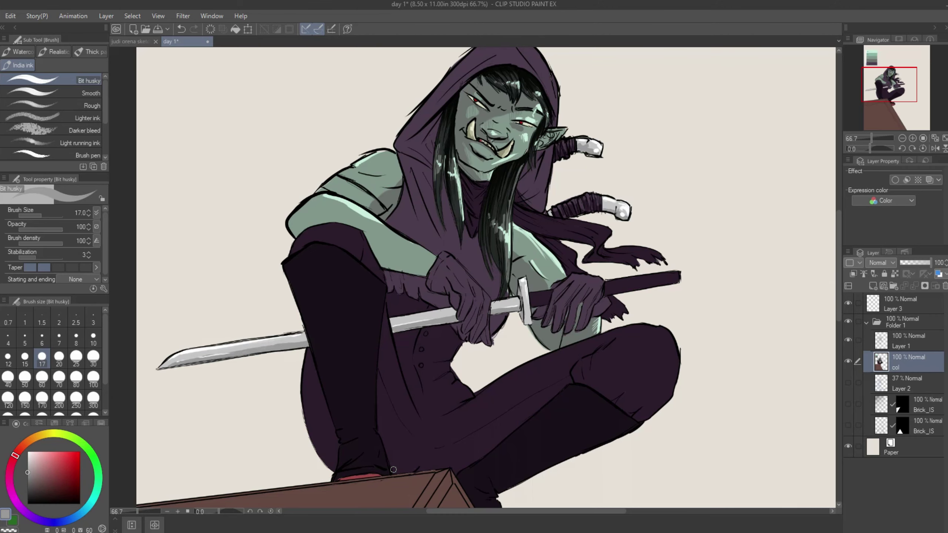
pyautogui.scroll(-1, 261, 373)
pyautogui.scroll(2, 231, 388)
pyautogui.hotkey('ctrl', 's')
# Duplicate the col layer and give the copy a dark green layer colour in Multiply mode as a shadow layer
pyautogui.hotkey('ctrl', 'c')
pyautogui.hotkey('ctrl', 'v')
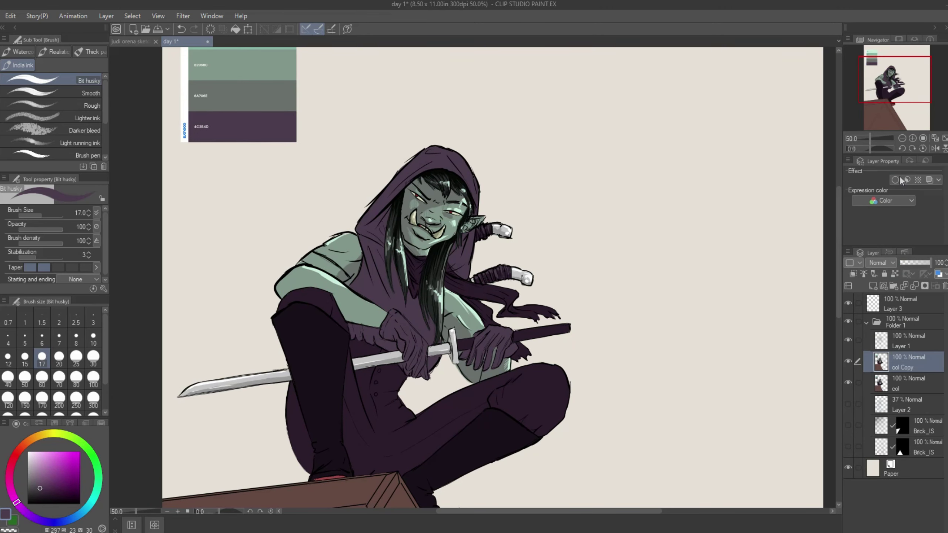
pyautogui.click(930, 179)
pyautogui.click(908, 192)
pyautogui.click(688, 250)
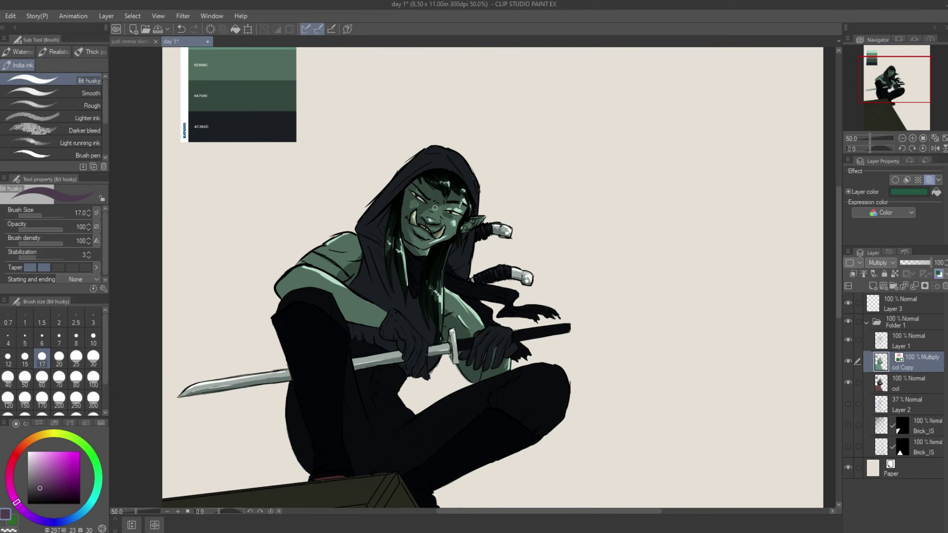
# Carve lit areas out of the Multiply shadow over the hood, scarf, weapon handles and gloves
pyautogui.moveTo(435, 208)
pyautogui.mouseDown()
pyautogui.moveTo(462, 207)
pyautogui.moveTo(435, 153)
pyautogui.moveTo(523, 229)
pyautogui.moveTo(459, 264)
pyautogui.moveTo(577, 285)
pyautogui.mouseUp()
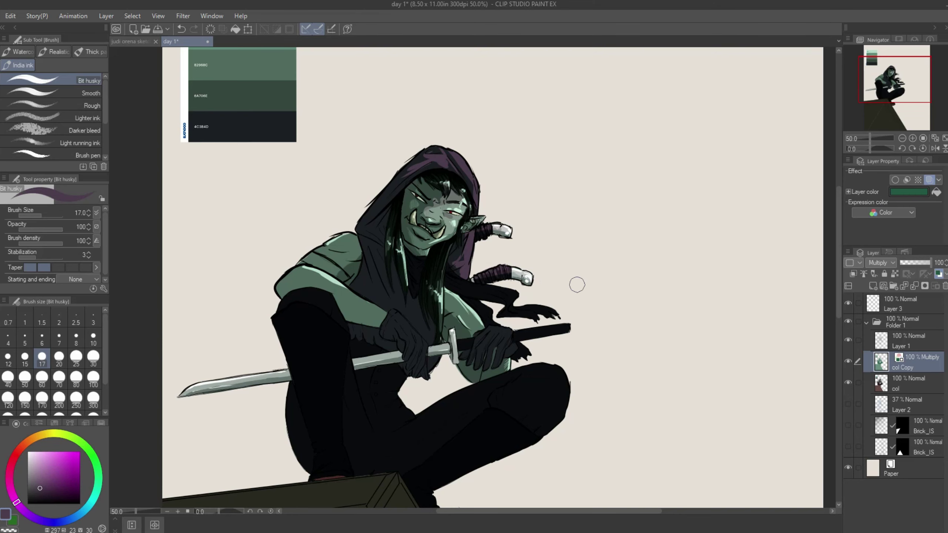
pyautogui.scroll(-1, 577, 285)
pyautogui.moveTo(467, 299)
pyautogui.mouseDown()
pyautogui.moveTo(500, 317)
pyautogui.moveTo(477, 269)
pyautogui.moveTo(552, 299)
pyautogui.mouseUp()
pyautogui.moveTo(403, 149); pyautogui.dragTo(358, 215)
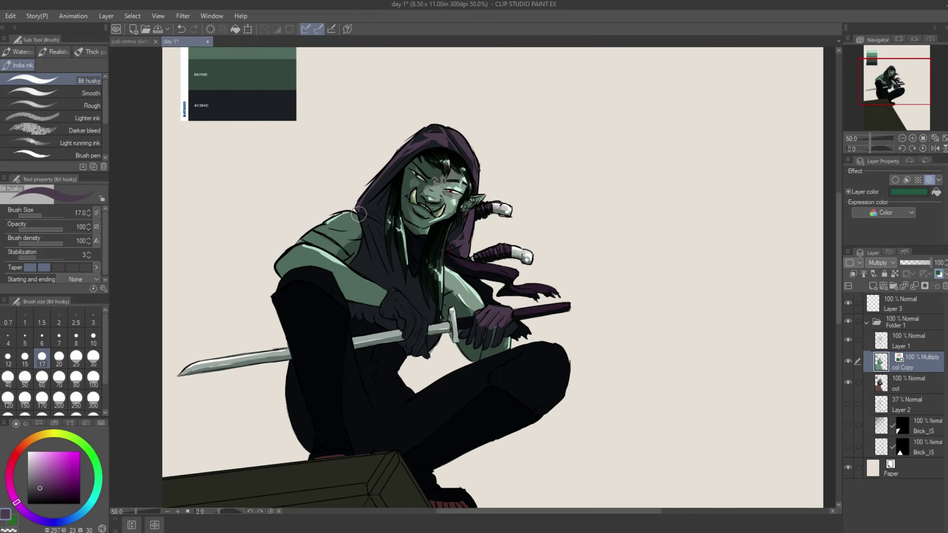
pyautogui.moveTo(394, 293); pyautogui.dragTo(420, 320)
# Carve lit areas out of the shadow along the raised thigh, knee, waist and front of the tunic
pyautogui.keyDown('alt'); pyautogui.click(411, 397); pyautogui.keyUp('alt')
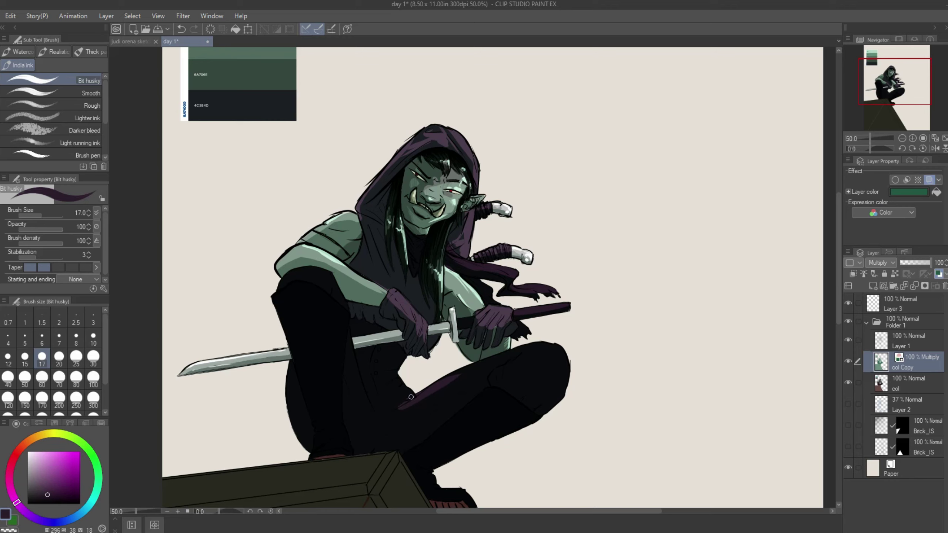
pyautogui.moveTo(527, 330)
pyautogui.mouseDown()
pyautogui.moveTo(515, 348)
pyautogui.moveTo(567, 396)
pyautogui.mouseUp()
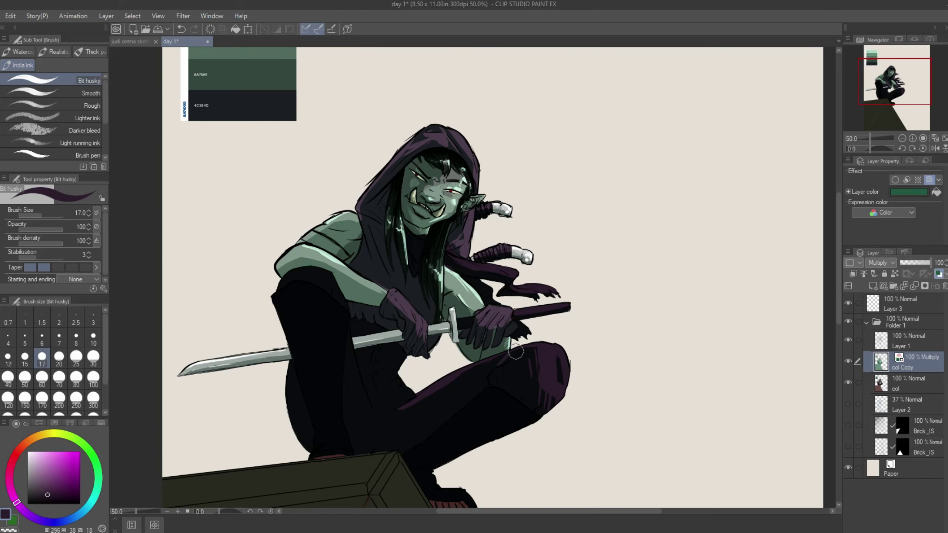
pyautogui.moveTo(505, 359)
pyautogui.mouseDown()
pyautogui.moveTo(424, 409)
pyautogui.moveTo(388, 361)
pyautogui.mouseUp()
pyautogui.scroll(-1, 388, 361)
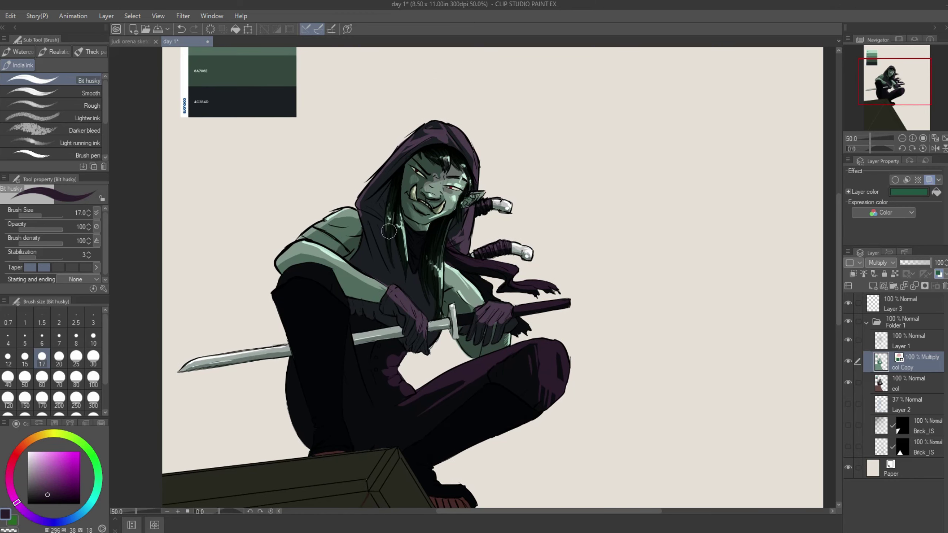
pyautogui.moveTo(387, 204)
pyautogui.mouseDown()
pyautogui.moveTo(404, 288)
pyautogui.moveTo(391, 263)
pyautogui.moveTo(361, 242)
pyautogui.mouseUp()
pyautogui.keyDown('alt'); pyautogui.click(360, 243); pyautogui.keyUp('alt')
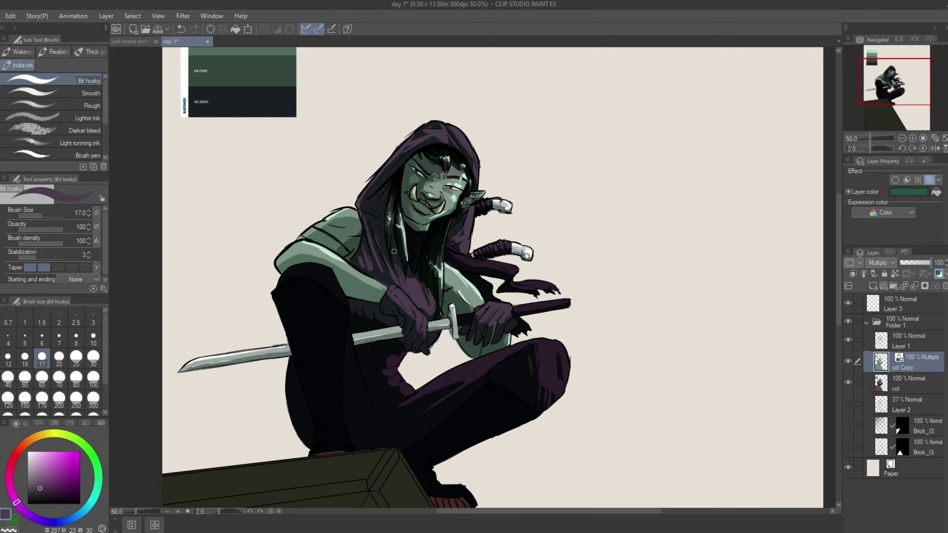
pyautogui.scroll(2, 839, 276)
pyautogui.scroll(-2, 614, 214)
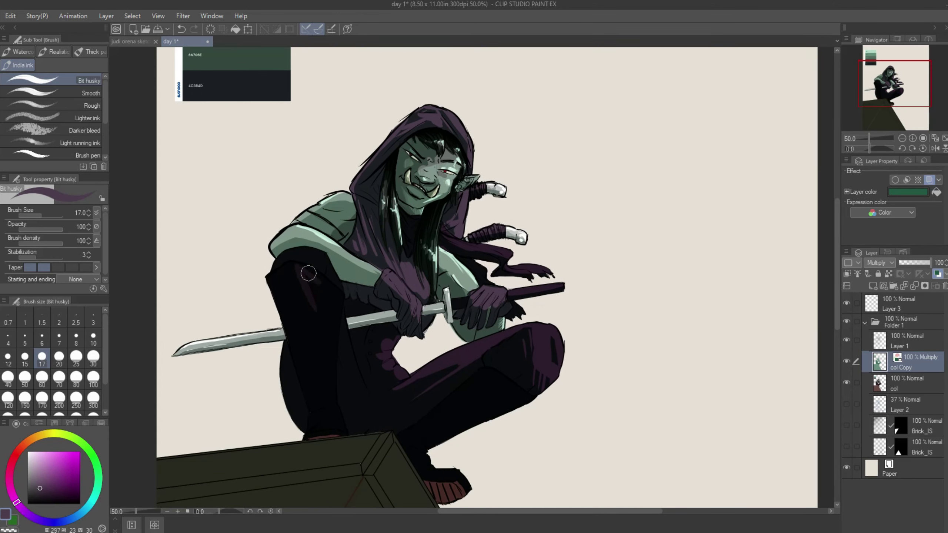
# Carve streaks of light out of the shadow down both boots
pyautogui.moveTo(306, 269)
pyautogui.mouseDown()
pyautogui.moveTo(329, 368)
pyautogui.moveTo(321, 425)
pyautogui.moveTo(311, 299)
pyautogui.moveTo(285, 270)
pyautogui.moveTo(334, 409)
pyautogui.mouseUp()
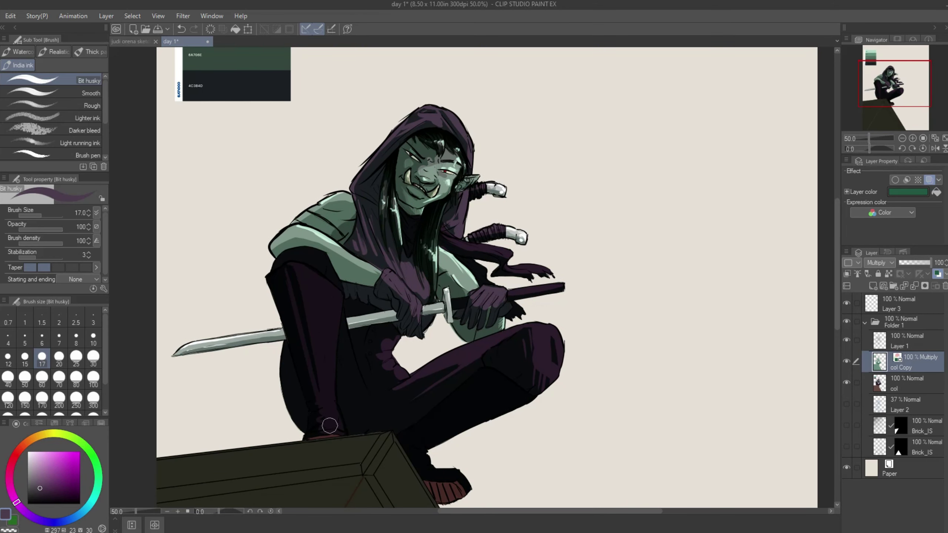
pyautogui.scroll(-2, 400, 433)
pyautogui.keyDown('alt'); pyautogui.click(417, 429); pyautogui.keyUp('alt')
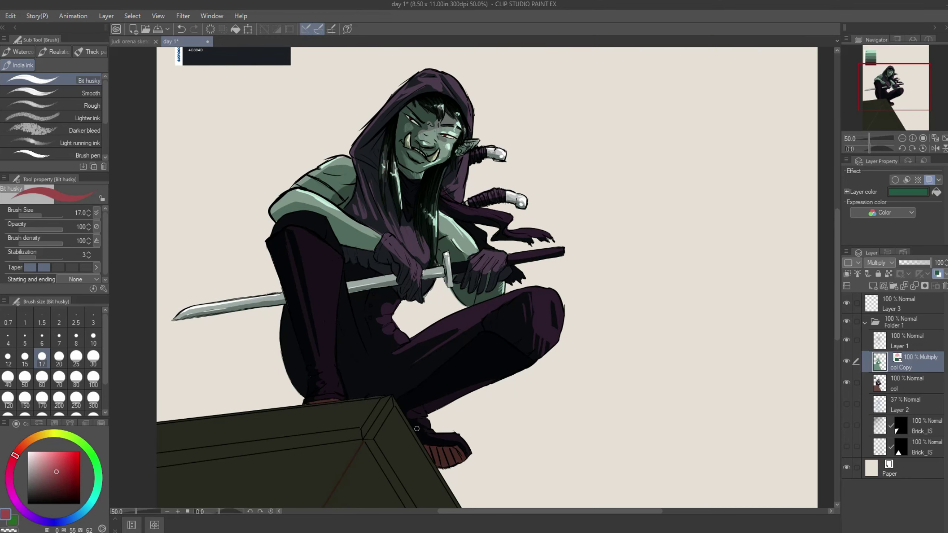
pyautogui.keyDown('alt'); pyautogui.click(539, 363); pyautogui.keyUp('alt')
pyautogui.scroll(1, 274, 326)
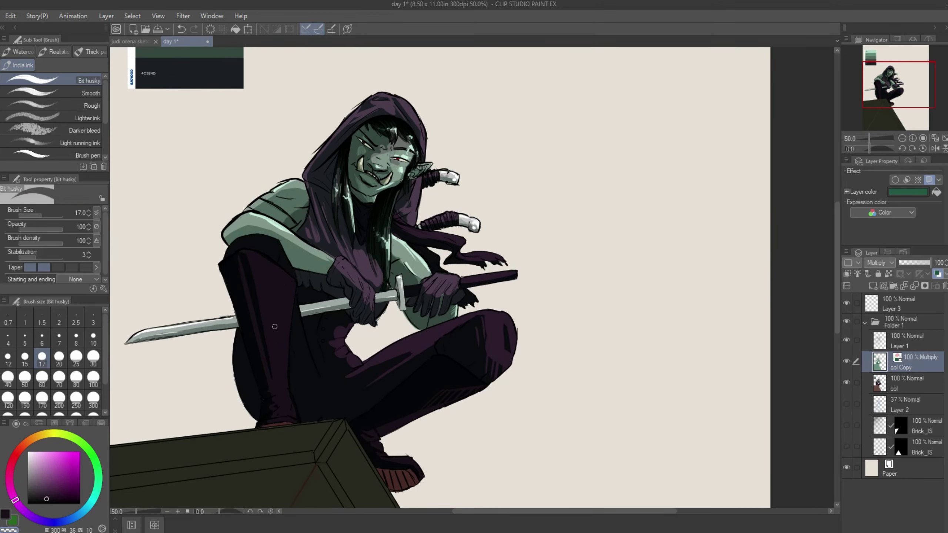
# Paint a lighter purple highlight down the near boot on the col layer with the Darker bleed brush
pyautogui.keyDown('alt'); pyautogui.click(287, 405); pyautogui.keyUp('alt')
pyautogui.hotkey('alt', '[')
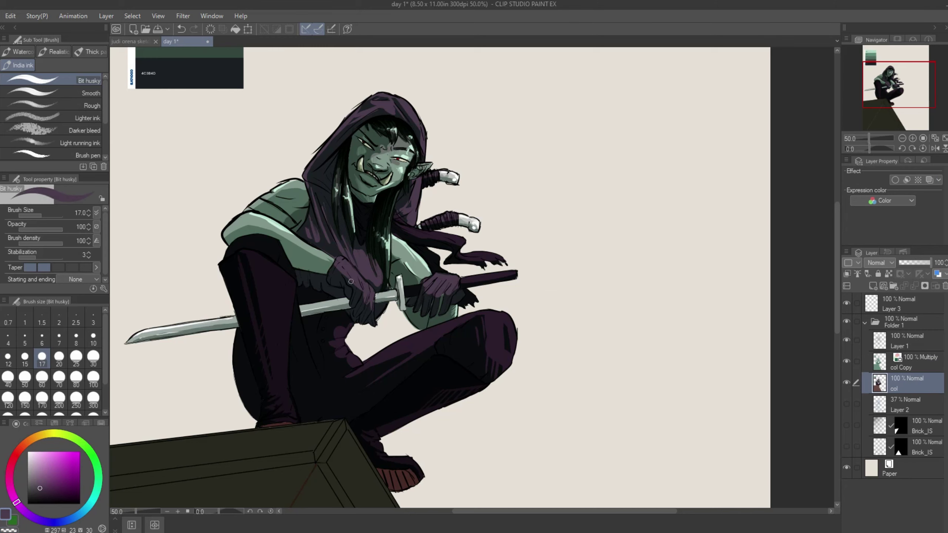
pyautogui.click(59, 358)
pyautogui.click(24, 379)
pyautogui.scroll(1, 818, 285)
pyautogui.click(84, 130)
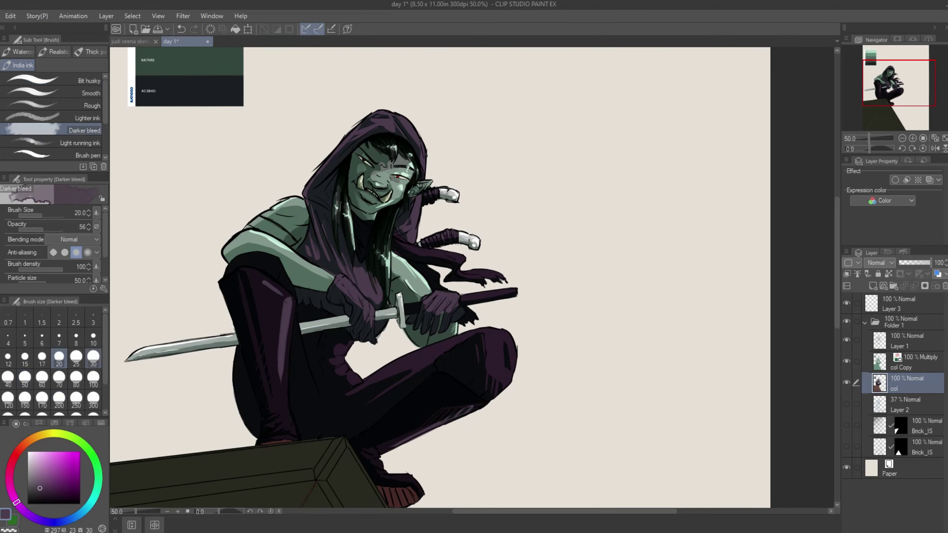
pyautogui.moveTo(262, 278); pyautogui.dragTo(278, 392)
# Blend the near boot's highlight smooth with the Paint and apply watercolor brush, enlarging it to size 60
pyautogui.press('b')
pyautogui.moveTo(261, 284); pyautogui.dragTo(278, 392)
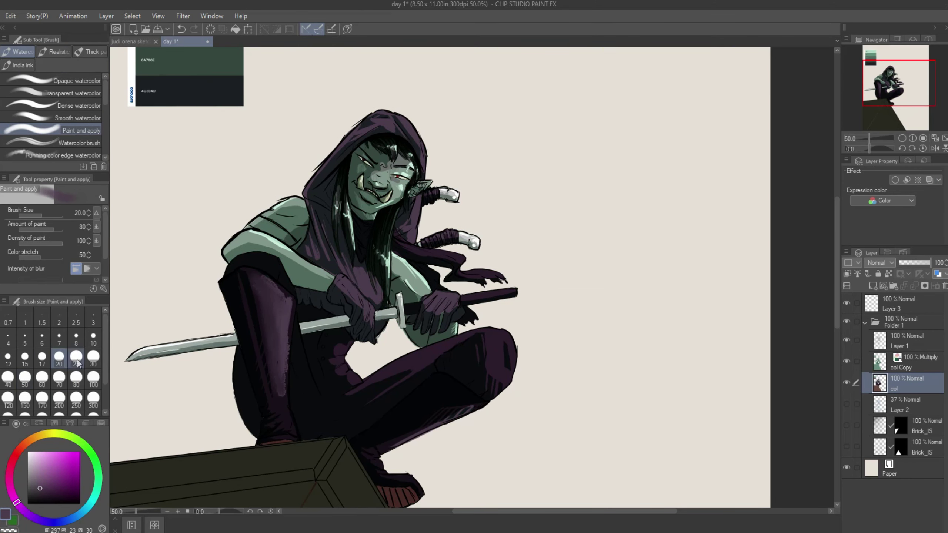
pyautogui.moveTo(281, 355)
pyautogui.mouseDown()
pyautogui.moveTo(274, 312)
pyautogui.moveTo(278, 396)
pyautogui.mouseUp()
pyautogui.hscroll(1, 504, 480)
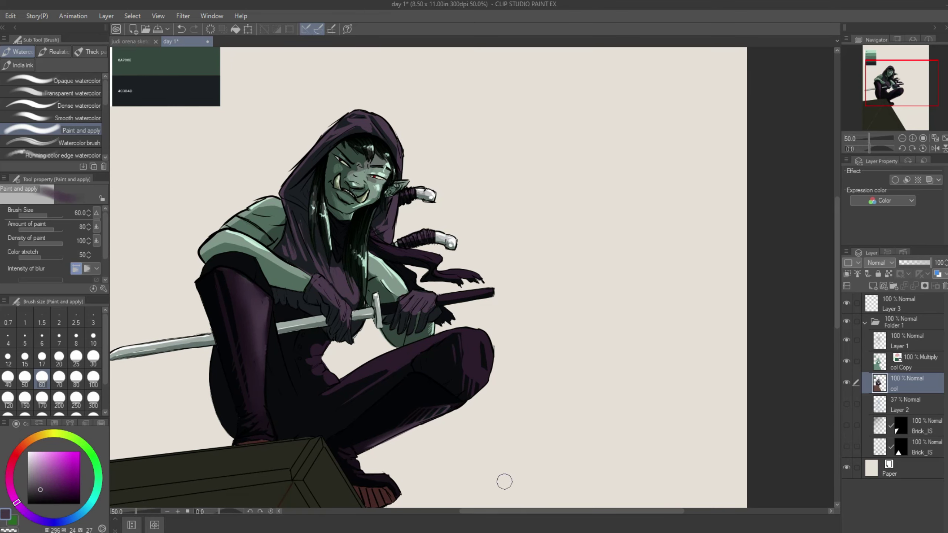
# Soften the shadow edges on the torso in the col Copy layer with the Paint and apply brush at size 40
pyautogui.hotkey('alt', ']')
pyautogui.click(8, 378)
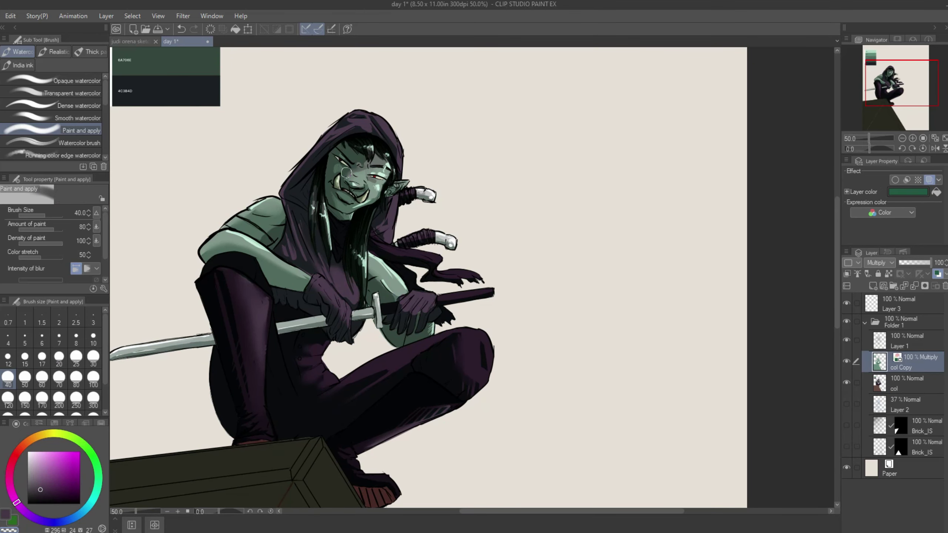
pyautogui.hscroll(-1, 592, 499)
pyautogui.press('b')
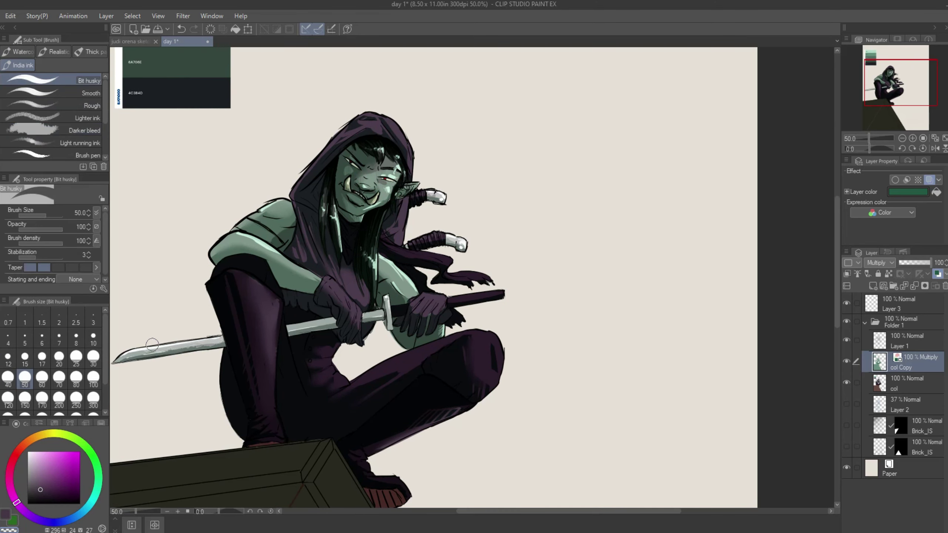
pyautogui.keyDown('alt'); pyautogui.click(279, 430); pyautogui.keyUp('alt')
pyautogui.press('b')
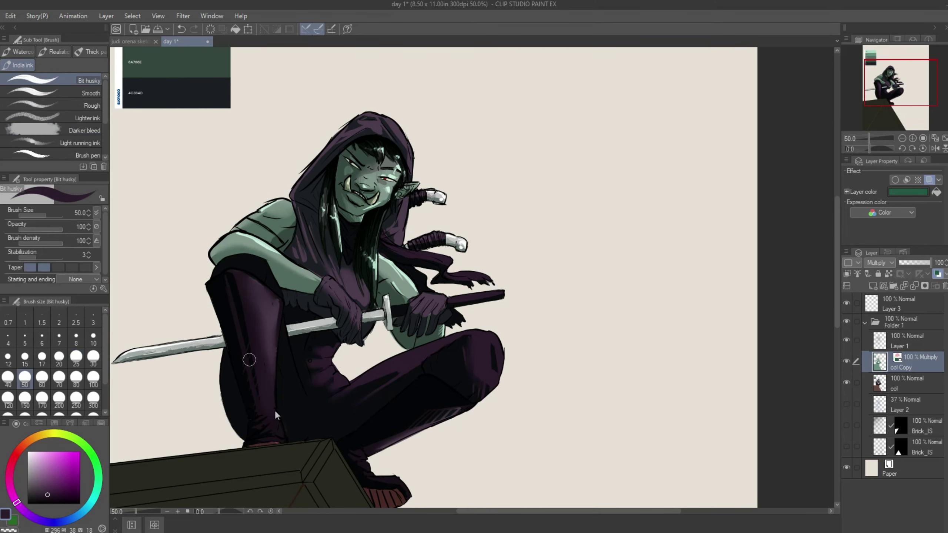
# Show both brick layers with the col layer moved beneath them, and hide the line art in Layer 1
pyautogui.click(902, 139)
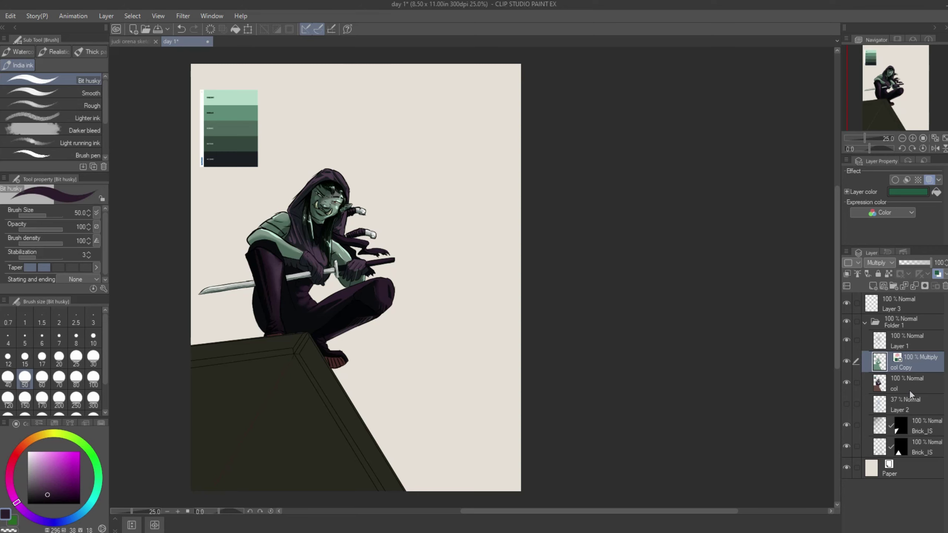
pyautogui.moveTo(909, 389); pyautogui.dragTo(910, 460)
pyautogui.click(848, 342)
pyautogui.hotkey('ctrl', '+')
pyautogui.press('p')
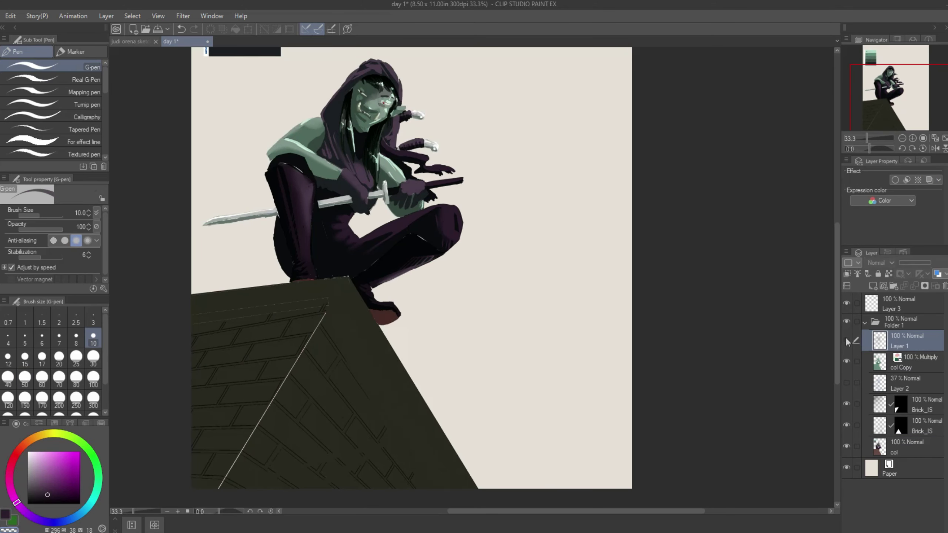
# Show the line art in Layer 1 and lighten the shadow along the roof's outer edge on col Copy with Darker bleed at size 150
pyautogui.click(847, 340)
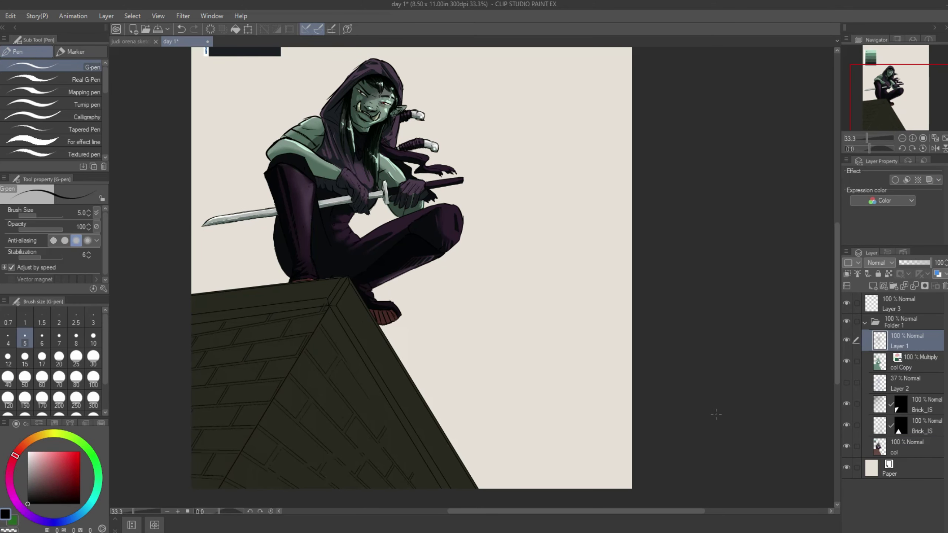
pyautogui.scroll(1, 715, 413)
pyautogui.hotkey('alt', '[')
pyautogui.press('b')
pyautogui.moveTo(371, 336); pyautogui.dragTo(444, 448)
pyautogui.moveTo(407, 388); pyautogui.dragTo(481, 497)
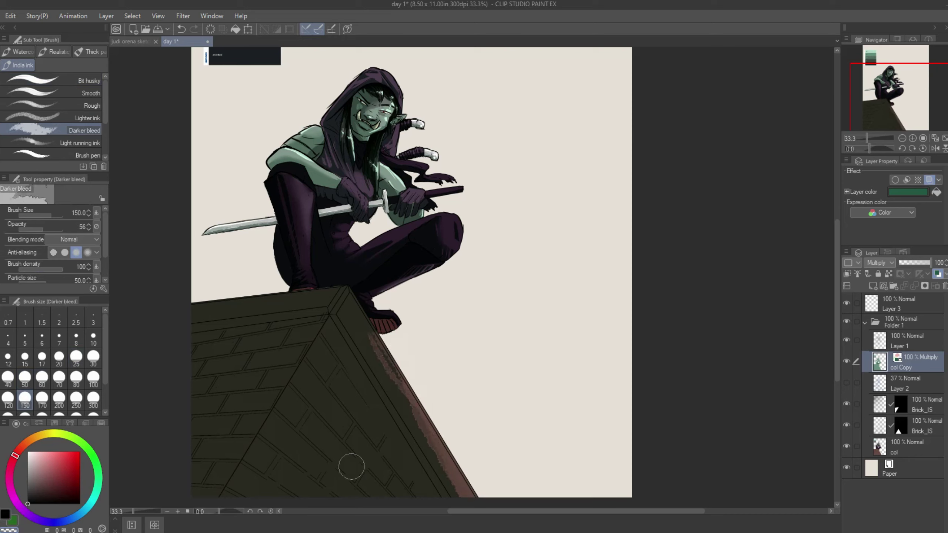
# Lift the shadow from both brick faces on the col Copy layer and soften the patches with the Square blender at size 120
pyautogui.moveTo(351, 466)
pyautogui.mouseDown()
pyautogui.moveTo(423, 483)
pyautogui.moveTo(284, 468)
pyautogui.moveTo(364, 418)
pyautogui.moveTo(345, 424)
pyautogui.moveTo(390, 407)
pyautogui.mouseUp()
pyautogui.click(33, 229)
pyautogui.moveTo(257, 451)
pyautogui.mouseDown()
pyautogui.moveTo(196, 384)
pyautogui.moveTo(254, 355)
pyautogui.mouseUp()
pyautogui.press('j')
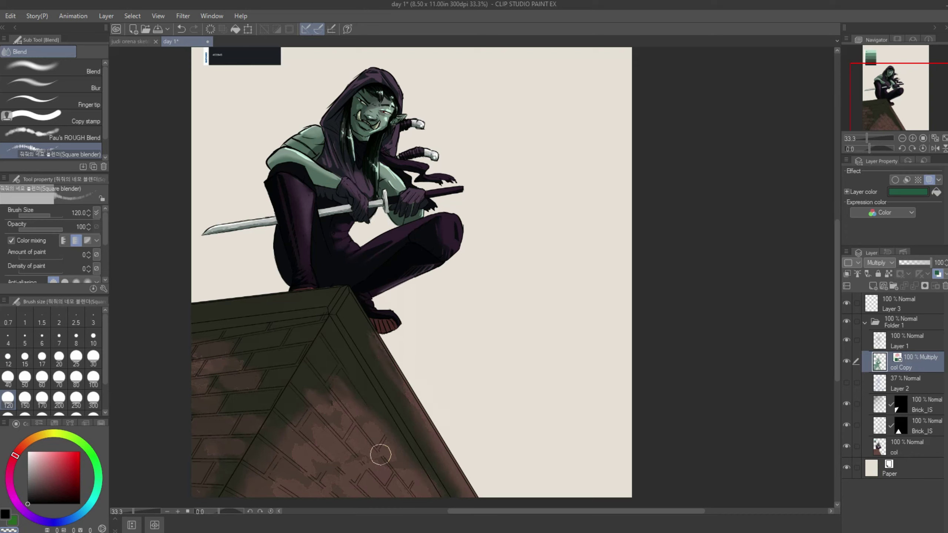
# Add a Hard light layer above col Copy and paint very dark red-brown shading over the roof with Darker bleed at size 150
pyautogui.click(873, 286)
pyautogui.click(879, 262)
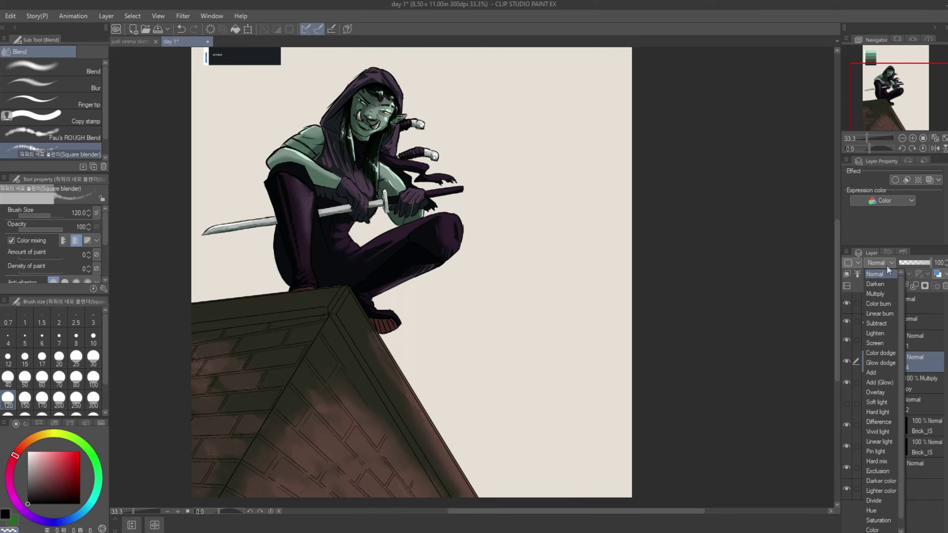
pyautogui.click(881, 426)
pyautogui.press('b')
pyautogui.click(57, 498)
pyautogui.scroll(-1, 815, 309)
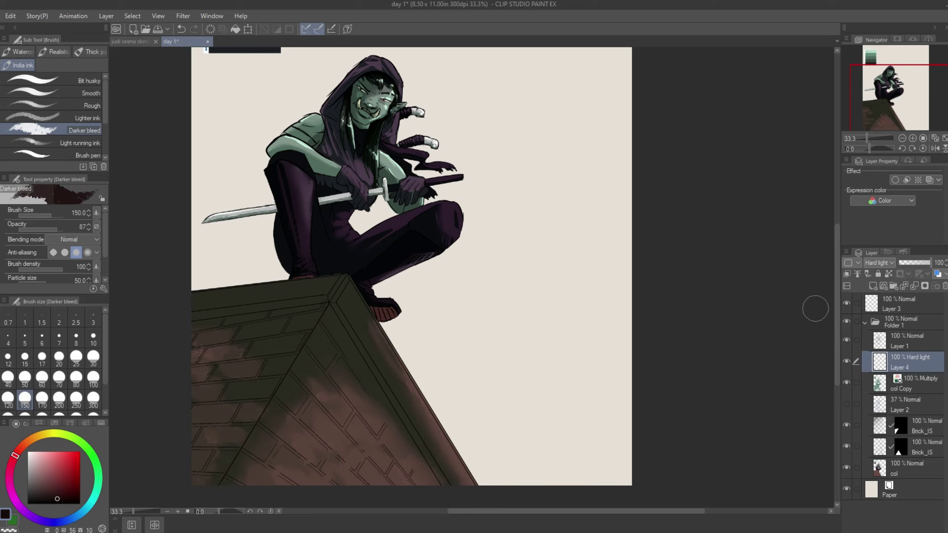
pyautogui.moveTo(239, 478)
pyautogui.mouseDown()
pyautogui.moveTo(224, 430)
pyautogui.moveTo(231, 415)
pyautogui.moveTo(338, 333)
pyautogui.moveTo(326, 468)
pyautogui.mouseUp()
# Smooth the Hard light roof shading with Pau's ROUGH Blend at size 170 and clean up the spill beyond the roof's edges
pyautogui.press('j')
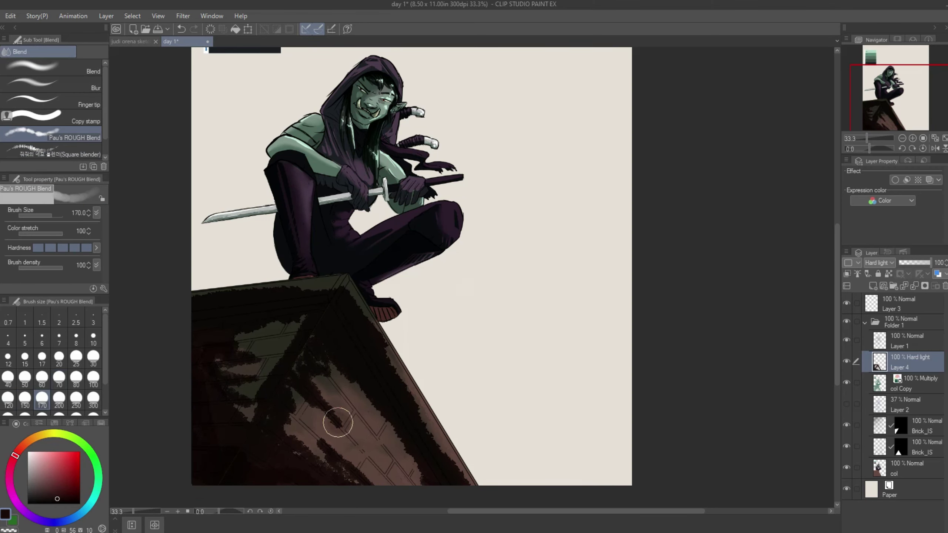
pyautogui.moveTo(332, 423)
pyautogui.mouseDown()
pyautogui.moveTo(373, 333)
pyautogui.moveTo(239, 406)
pyautogui.moveTo(273, 309)
pyautogui.moveTo(444, 474)
pyautogui.mouseUp()
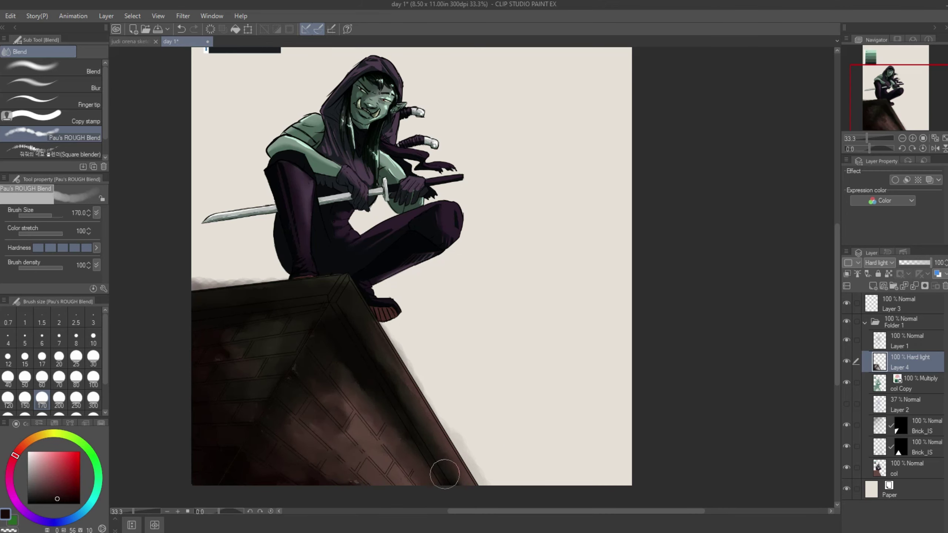
pyautogui.moveTo(225, 280); pyautogui.dragTo(234, 274)
pyautogui.moveTo(401, 283); pyautogui.dragTo(481, 466)
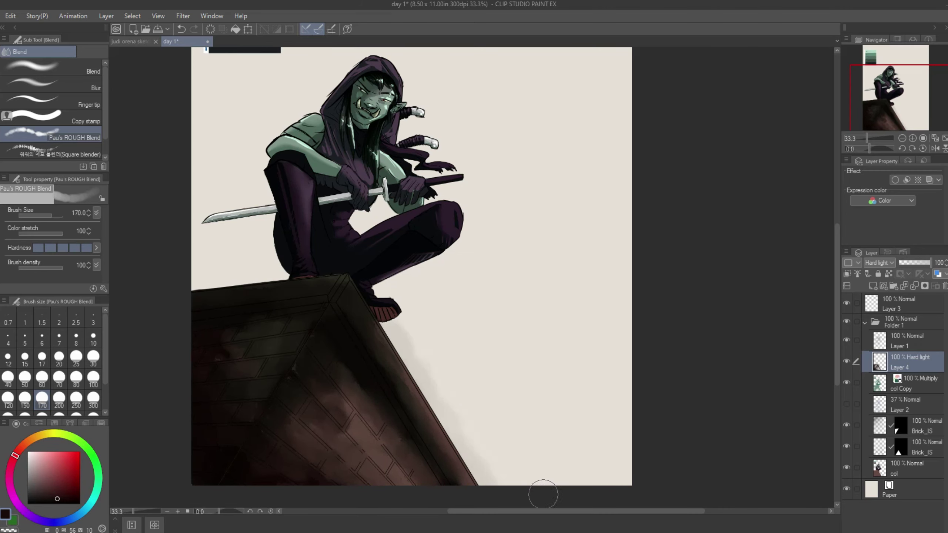
# On a new layer, paint a greyish pole with a support brace across the lower roof with Bit husky at size 50, hiding the Hard light layer
pyautogui.hscroll(1, 186, 417)
pyautogui.scroll(2, 186, 417)
pyautogui.hotkey('ctrl', '-')
pyautogui.scroll(-2, 315, 283)
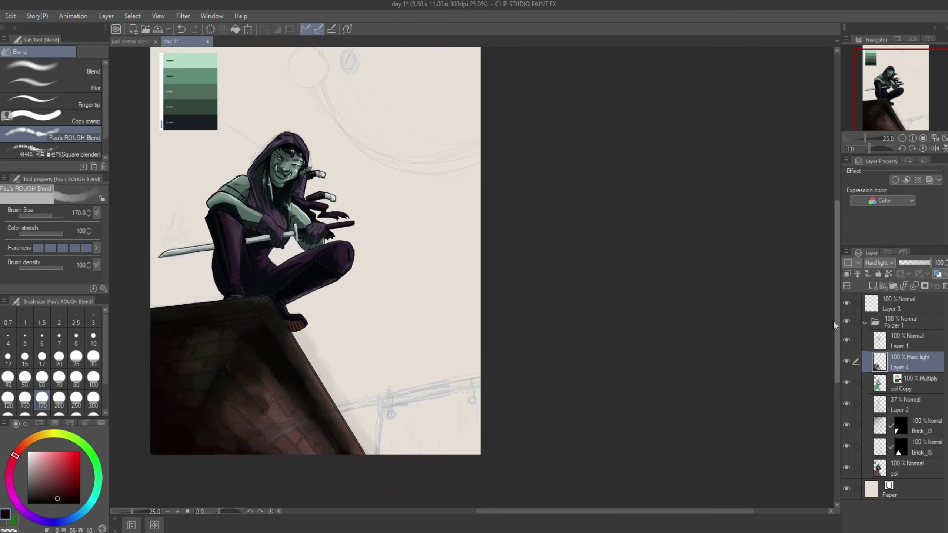
pyautogui.press('b')
pyautogui.hotkey('ctrl', 'shift', 'n')
pyautogui.hotkey('ctrl', '+')
pyautogui.click(33, 486)
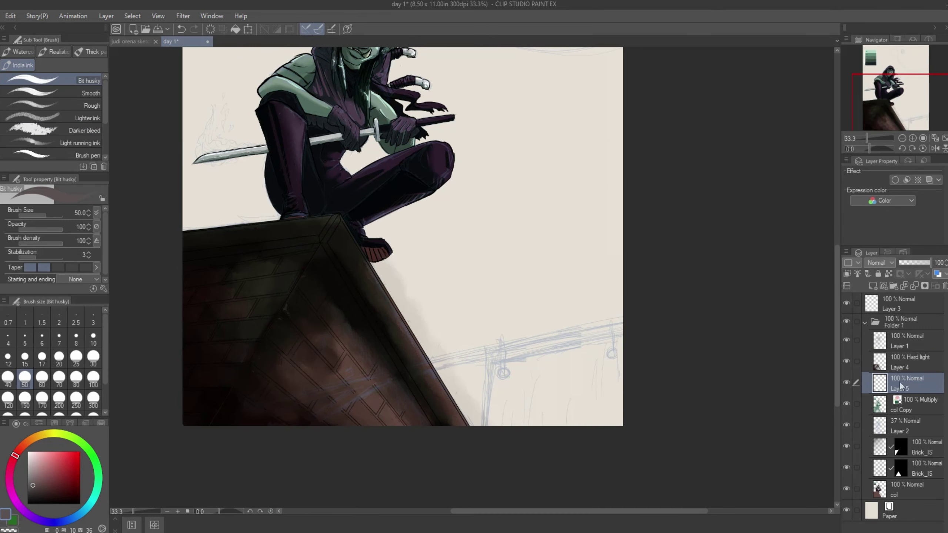
pyautogui.click(846, 361)
pyautogui.moveTo(257, 407); pyautogui.dragTo(633, 321)
pyautogui.moveTo(373, 396); pyautogui.dragTo(267, 415)
pyautogui.hotkey('ctrl', 'z')
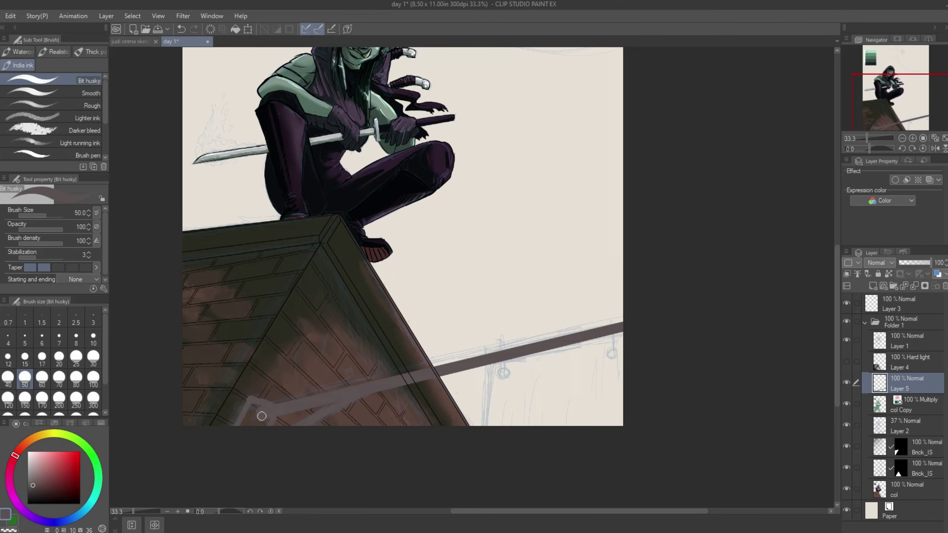
# Outline the pole and its mounting bracket in a darker grey with the Bit husky brush, reducing it to size 5
pyautogui.keyDown('alt'); pyautogui.click(254, 412); pyautogui.keyUp('alt')
pyautogui.press('[')
pyautogui.press('[')
pyautogui.press('[')
pyautogui.press('[')
pyautogui.press('[')
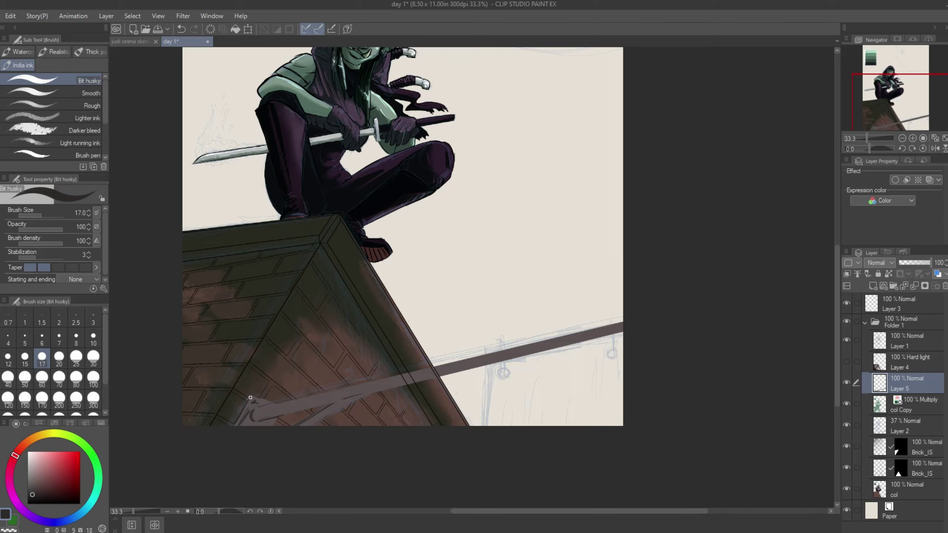
pyautogui.press('[')
pyautogui.press('[')
pyautogui.press('[')
pyautogui.press('[')
pyautogui.press('[')
pyautogui.press('[')
pyautogui.press('[')
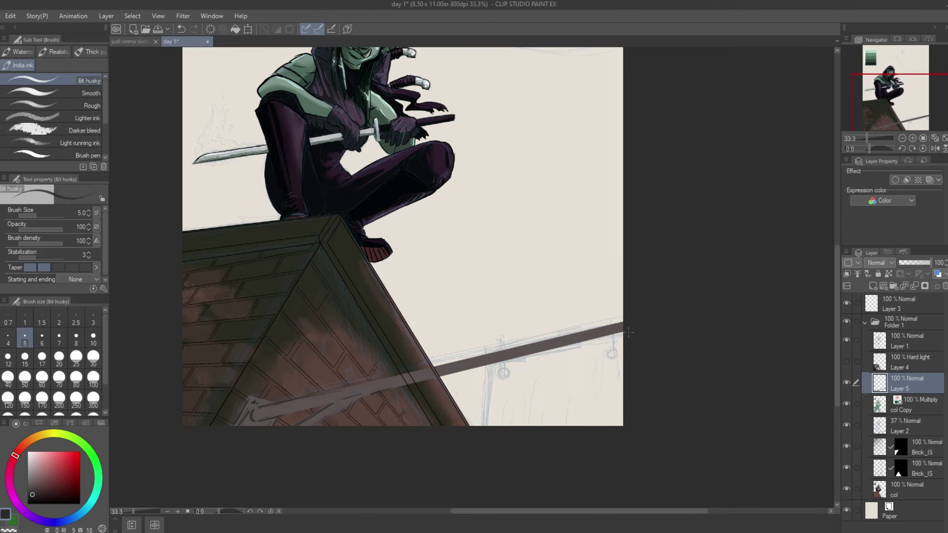
# Move the pole's Layer 5 above the line art in Layer 1 and hide the sketch in Layer 2
pyautogui.moveTo(913, 389); pyautogui.dragTo(910, 335)
pyautogui.moveTo(485, 347); pyautogui.dragTo(500, 372)
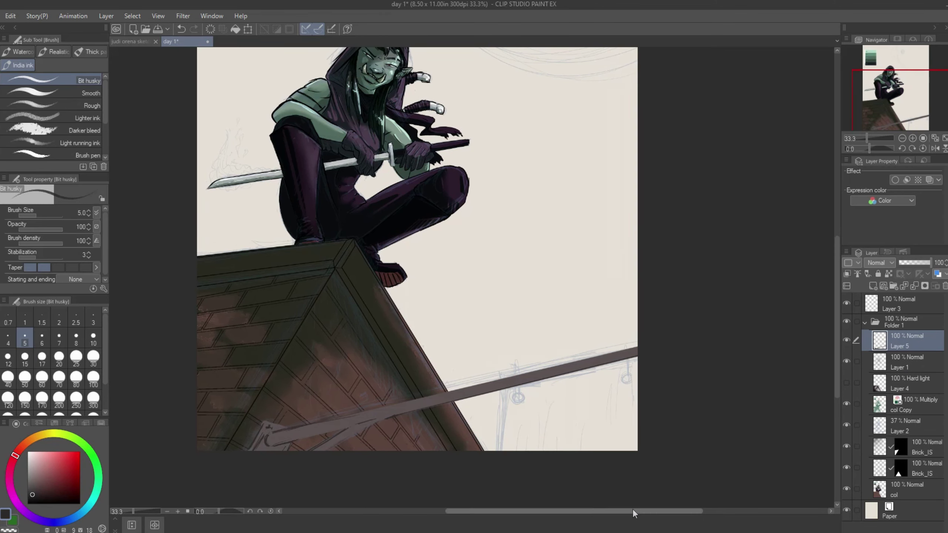
pyautogui.click(846, 424)
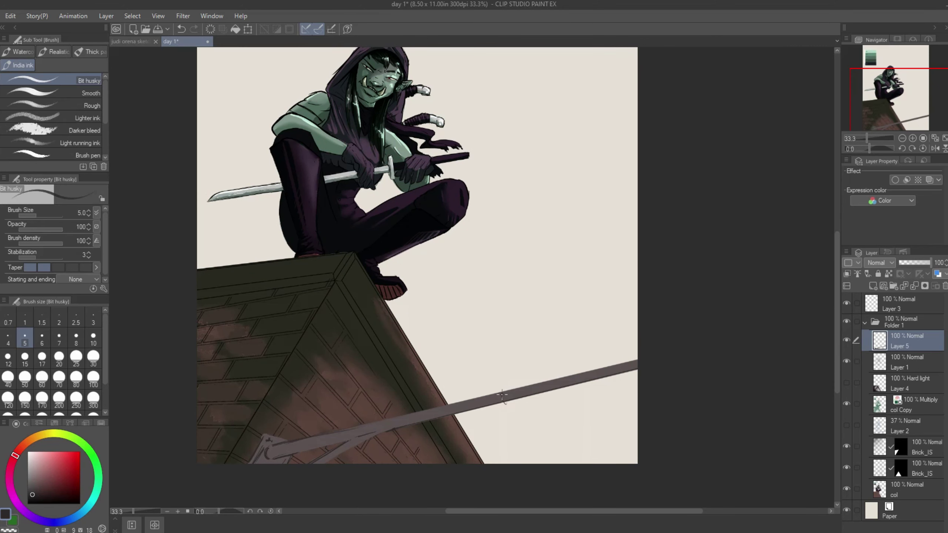
# Draw a dark ring around the pole with Bit husky at size 15, and show the Hard light roof shading above Layer 1
pyautogui.press(']')
pyautogui.press(']')
pyautogui.press(']')
pyautogui.press(']')
pyautogui.press(']')
pyautogui.press(']')
pyautogui.click(846, 382)
pyautogui.hotkey('ctrl', 'z')
pyautogui.hotkey('ctrl', 'z')
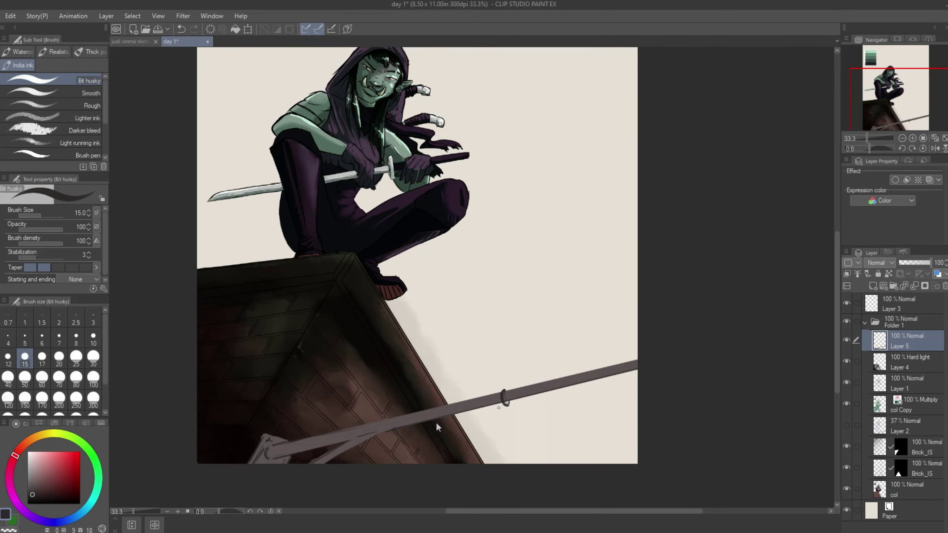
# Shade the pole and bracket with the Darker bleed brush at size 70, adding finer dark accents at size 20
pyautogui.press('b')
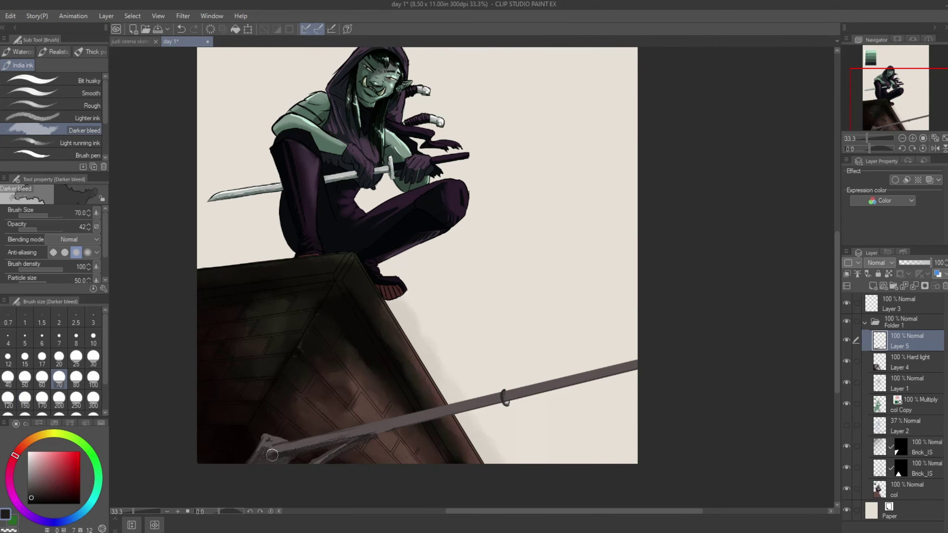
pyautogui.moveTo(272, 455); pyautogui.dragTo(651, 368)
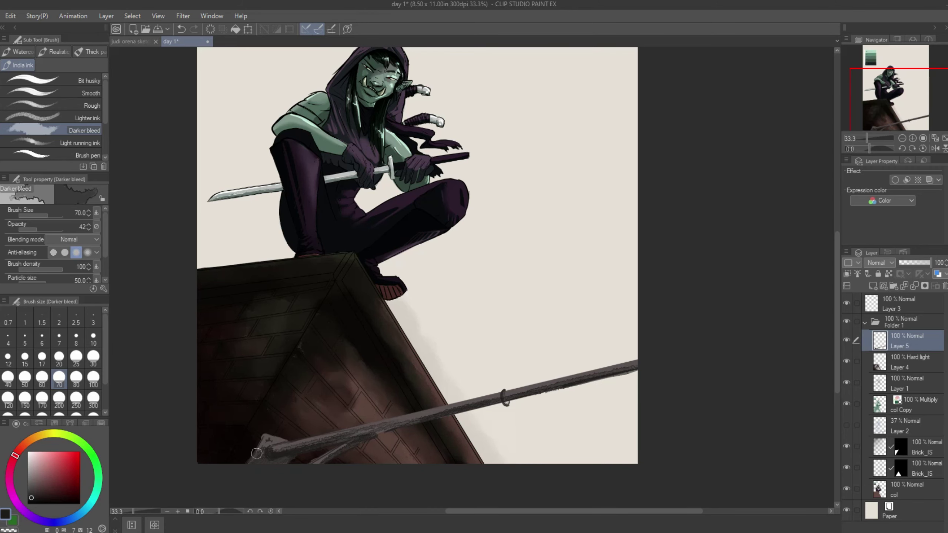
pyautogui.press('[')
pyautogui.press('[')
pyautogui.press('[')
pyautogui.press('[')
pyautogui.press('[')
pyautogui.press('[')
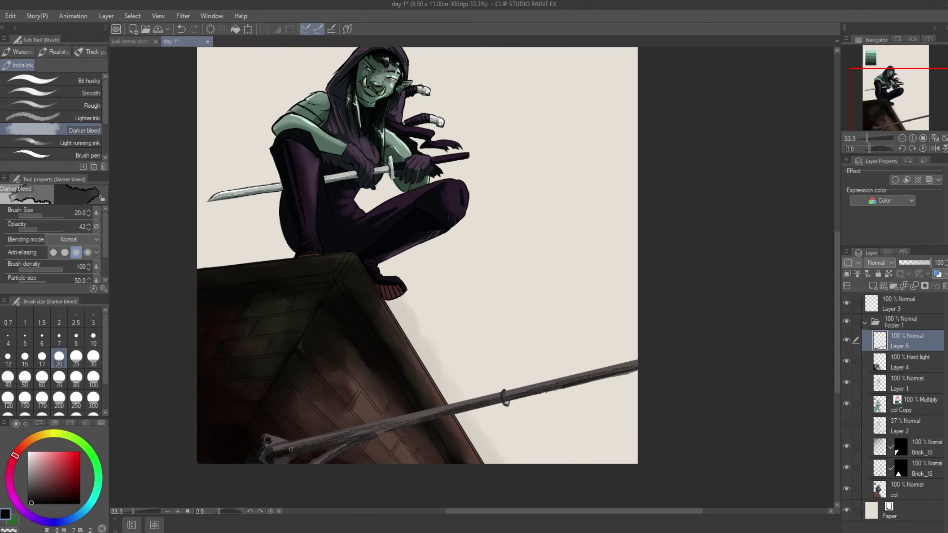
pyautogui.moveTo(290, 449); pyautogui.dragTo(444, 407)
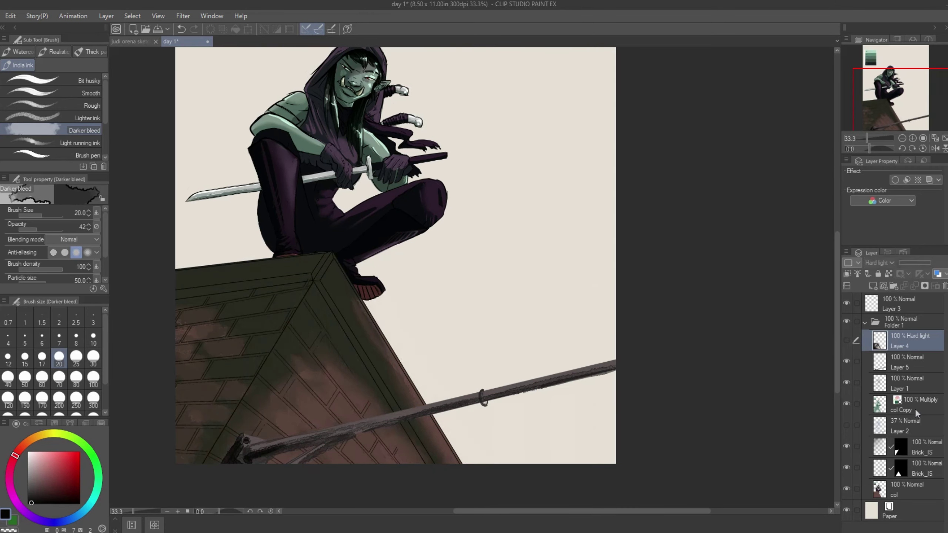
# Following the Layer 2 sketch, ink the hanging banner's edges, folds and rings in Layer 5 with Bit husky at size 15
pyautogui.click(910, 425)
pyautogui.press('p')
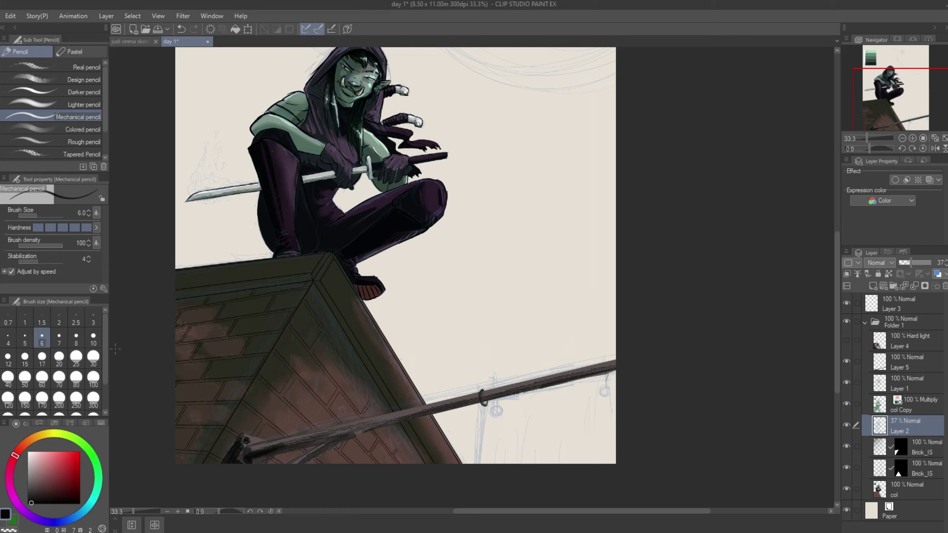
pyautogui.press('b')
pyautogui.keyDown('ctrl'); pyautogui.keyDown('shift'); pyautogui.click(608, 369); pyautogui.keyUp('shift'); pyautogui.keyUp('ctrl')
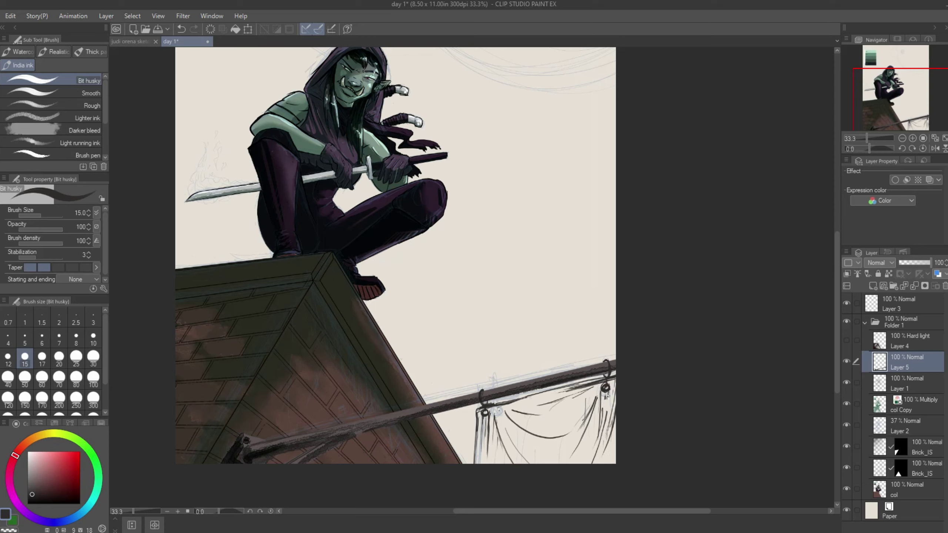
# Block in the banner's border in muted grey-brown on a new layer with Bit husky at size 60 and fill its interior
pyautogui.hotkey('ctrl', 'shift', 'n')
pyautogui.click(36, 475)
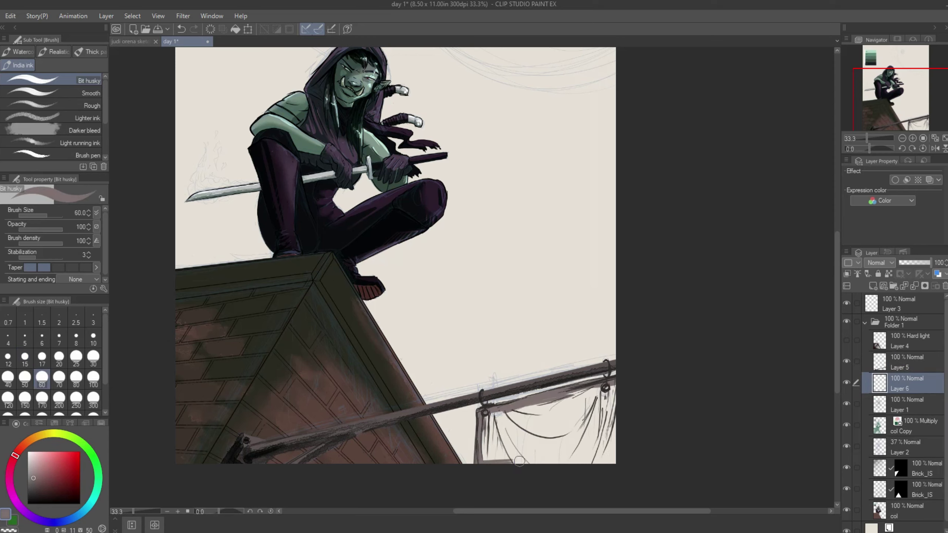
pyautogui.press('g')
pyautogui.click(540, 429)
pyautogui.click(275, 386)
pyautogui.hotkey('ctrl', 'z')
pyautogui.hotkey('ctrl', 'z')
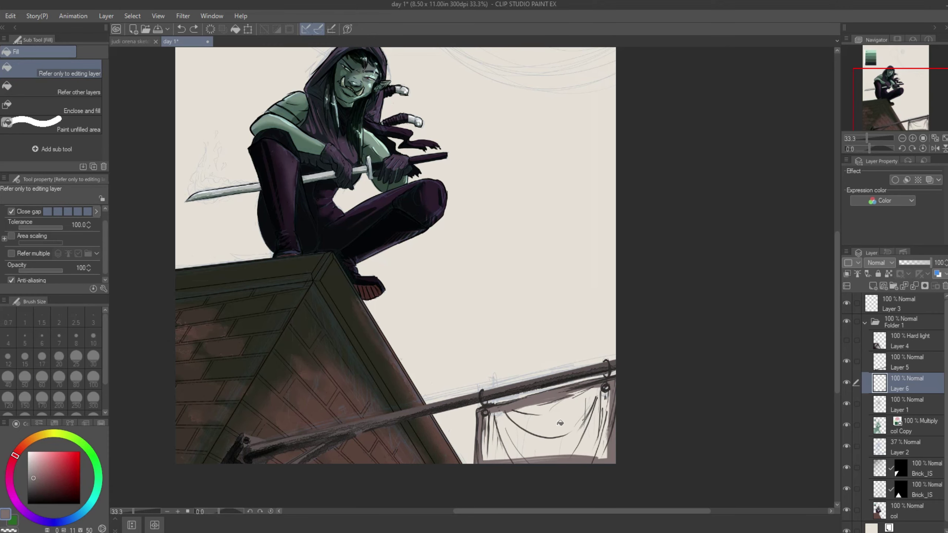
pyautogui.click(488, 415)
# Finish the banner's flat colour and merge the Layer 5 line art down into Layer 6
pyautogui.press('b')
pyautogui.scroll(1, 823, 299)
pyautogui.hotkey('ctrl', 'e')
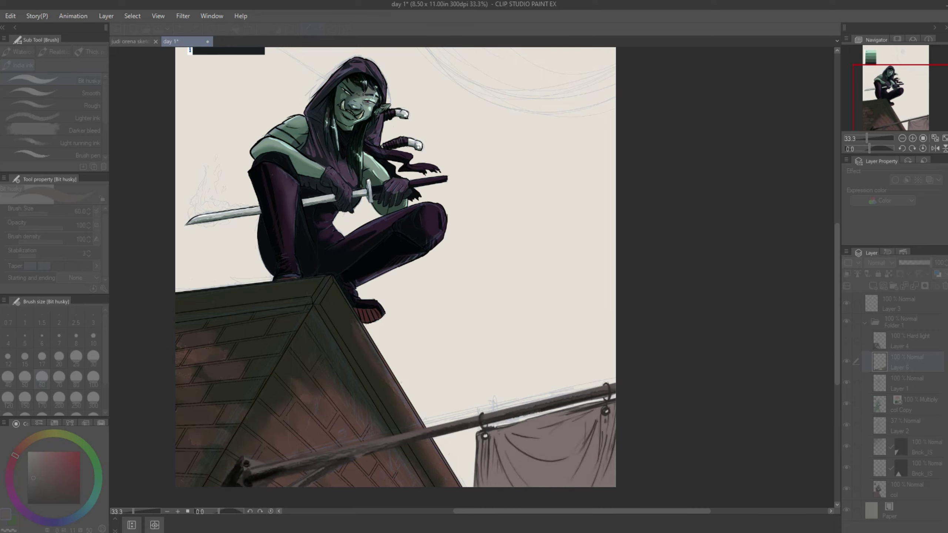
# Show the Hard light layer, blur the banner and pole end inside an elliptical selection on Layer 6, and deselect
pyautogui.hotkey('ctrl', '-')
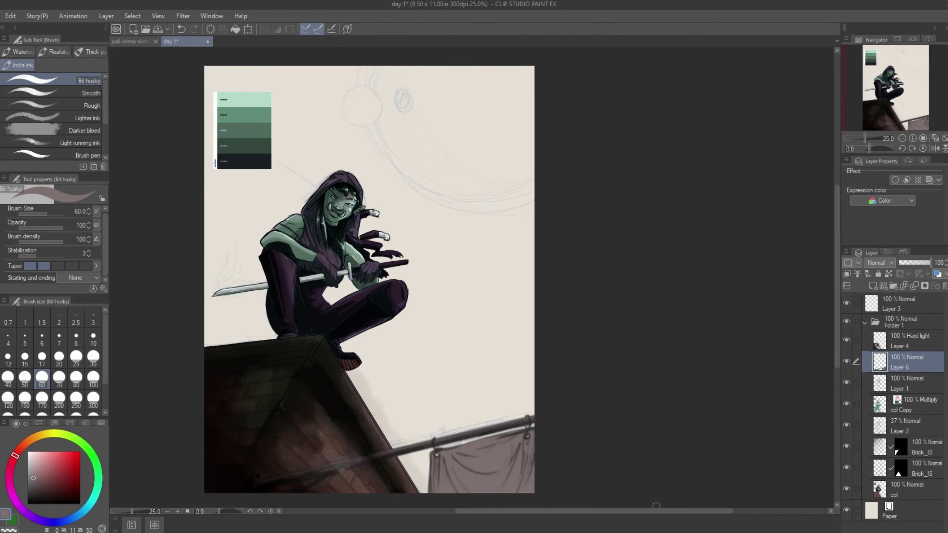
pyautogui.press('m')
pyautogui.moveTo(422, 411); pyautogui.dragTo(612, 530)
pyautogui.moveTo(663, 372); pyautogui.dragTo(663, 307)
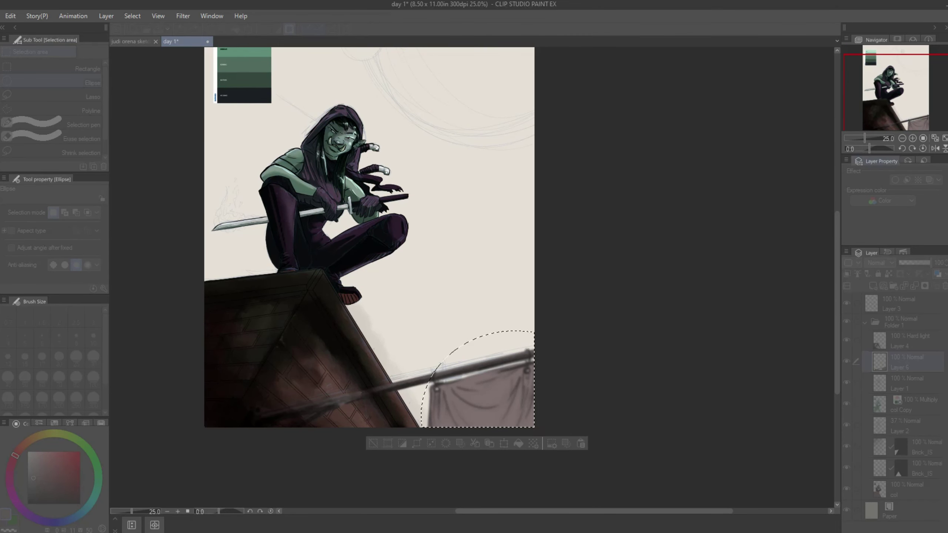
pyautogui.hotkey('ctrl', 'd')
# Move Layer 2 directly above the Paper layer and apply a dark blue to teal gradient across it for the night sky
pyautogui.moveTo(831, 292); pyautogui.dragTo(826, 314)
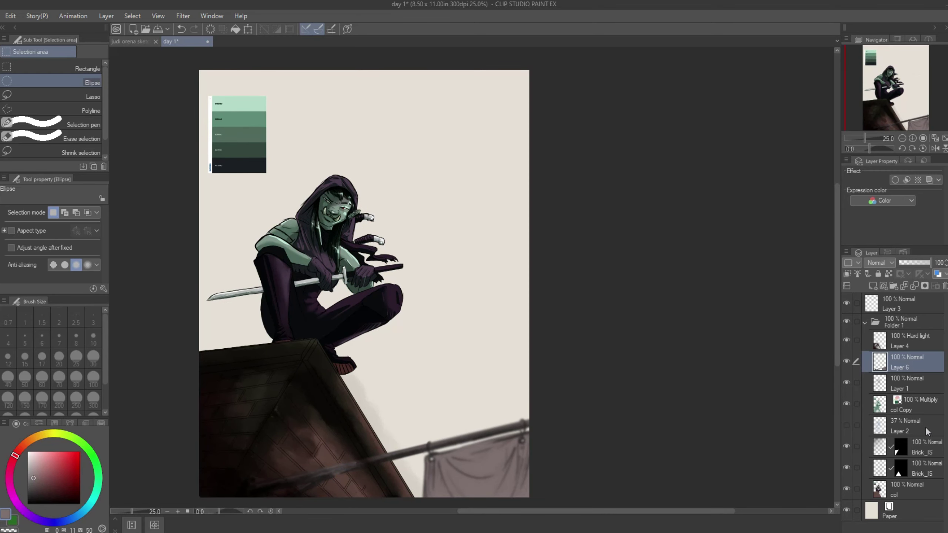
pyautogui.click(910, 426)
pyautogui.click(57, 521)
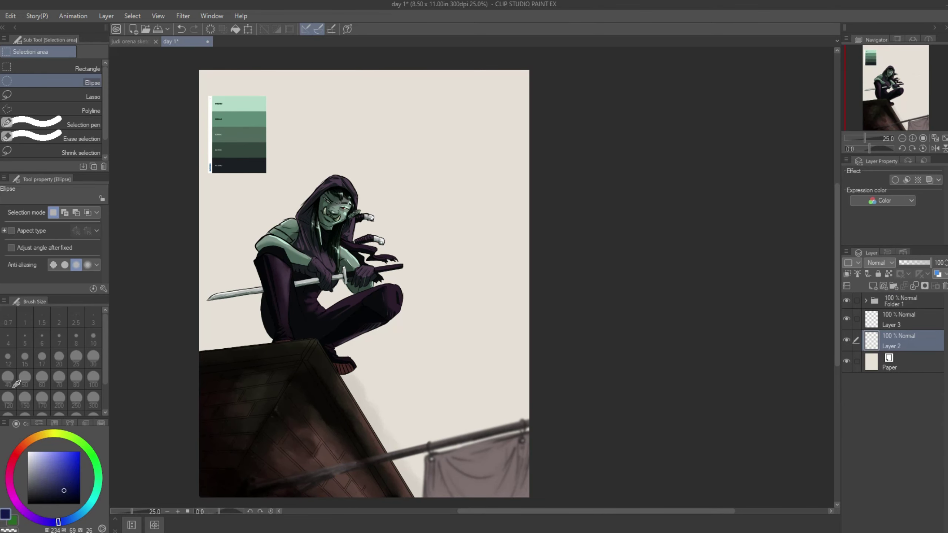
pyautogui.click(13, 520)
pyautogui.click(94, 498)
pyautogui.press('g')
pyautogui.click(67, 80)
pyautogui.moveTo(429, 299); pyautogui.dragTo(333, 500)
# Examine the figure's flat colours on the col layer by hiding the col Copy shading and showing it again
pyautogui.click(865, 301)
pyautogui.click(910, 447)
pyautogui.press('b')
pyautogui.scroll(2, 328, 224)
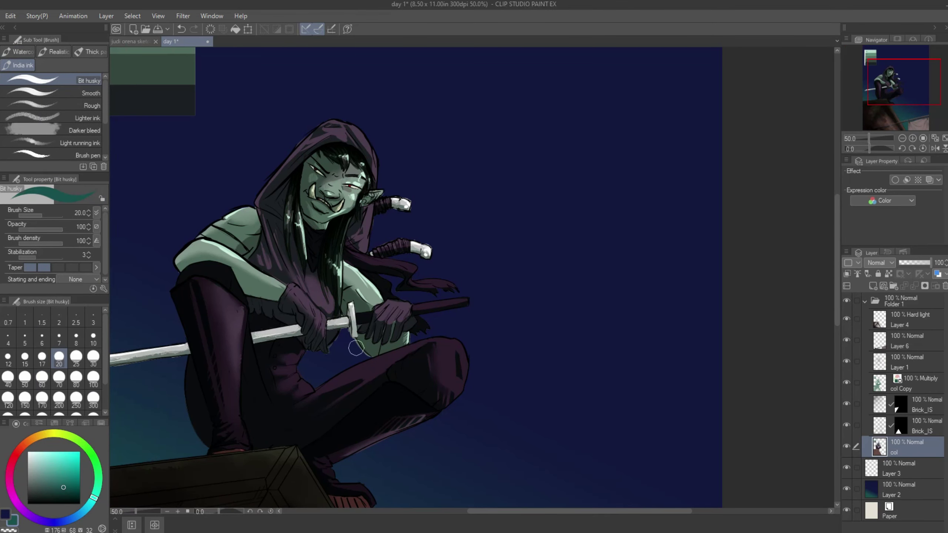
pyautogui.click(846, 382)
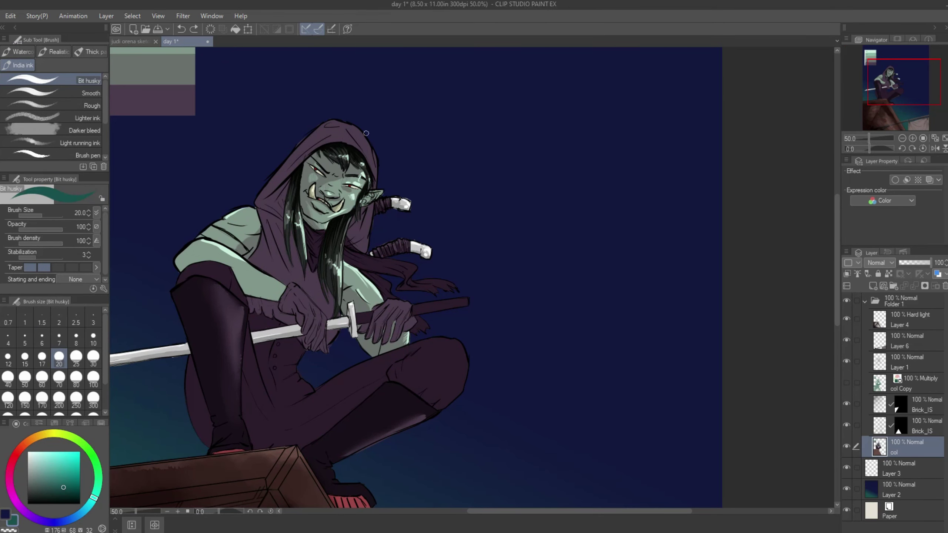
pyautogui.hscroll(-1, 269, 407)
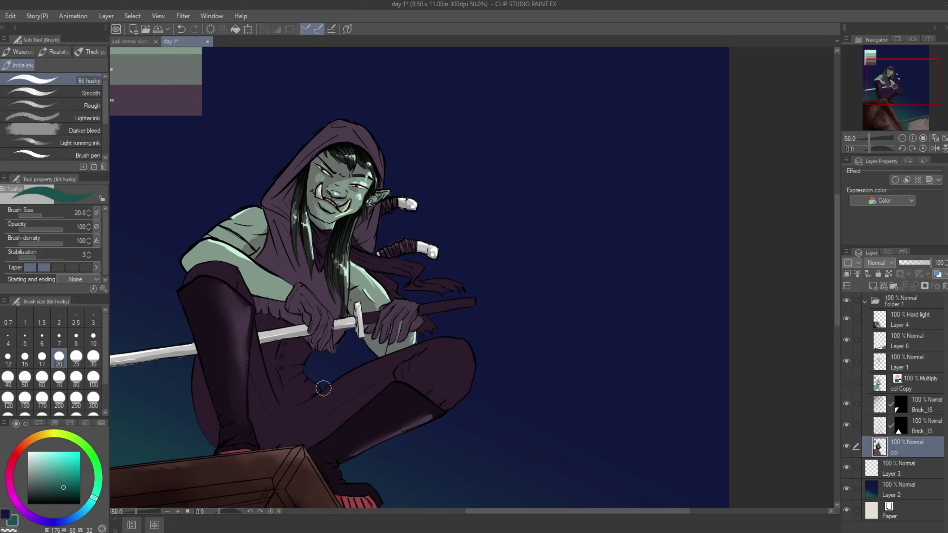
pyautogui.click(847, 382)
# Touch up the figure's purple clothing on the col Copy and col layers with a purple sampled from the glove
pyautogui.click(911, 385)
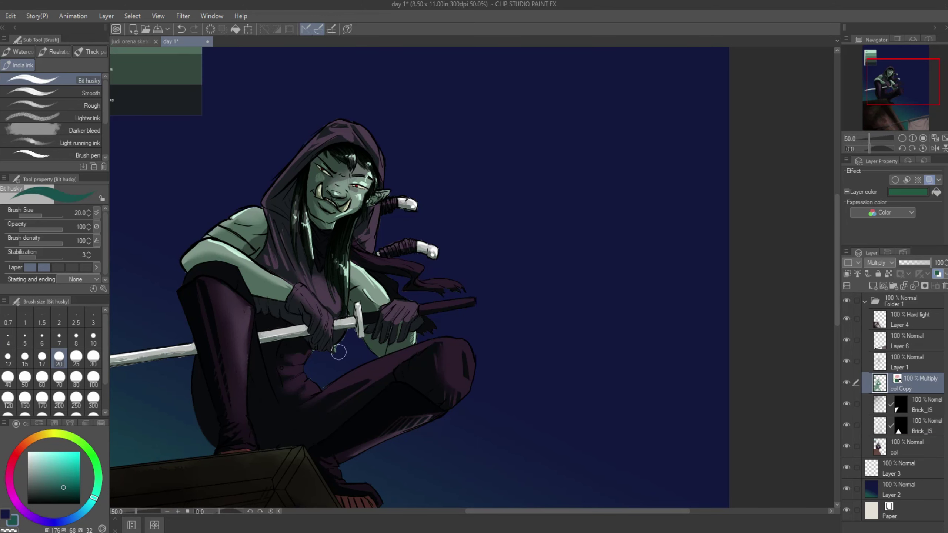
pyautogui.press('b')
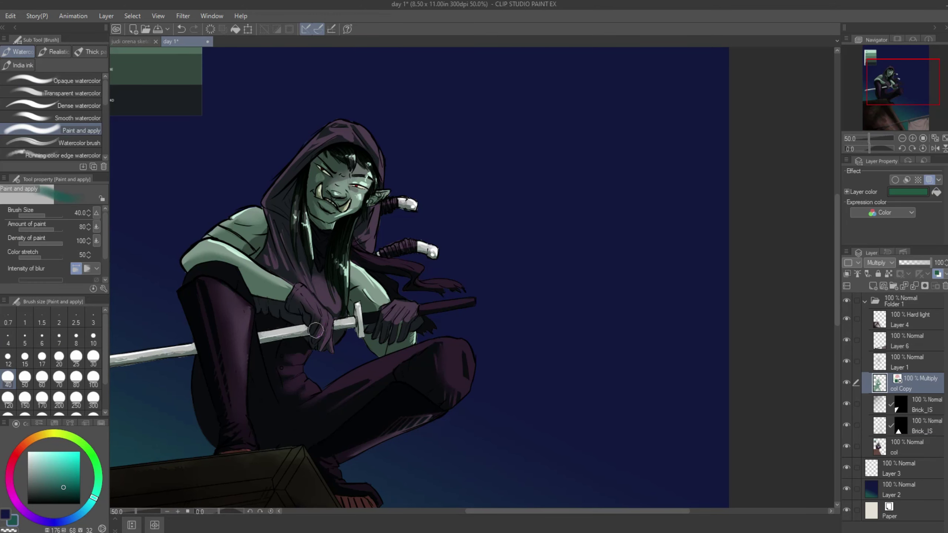
pyautogui.keyDown('alt'); pyautogui.click(323, 333); pyautogui.keyUp('alt')
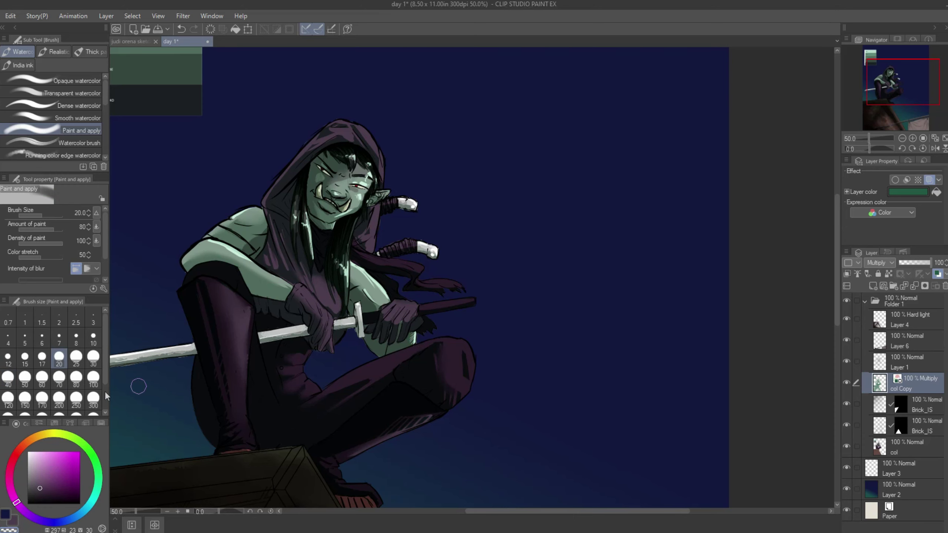
pyautogui.press('b')
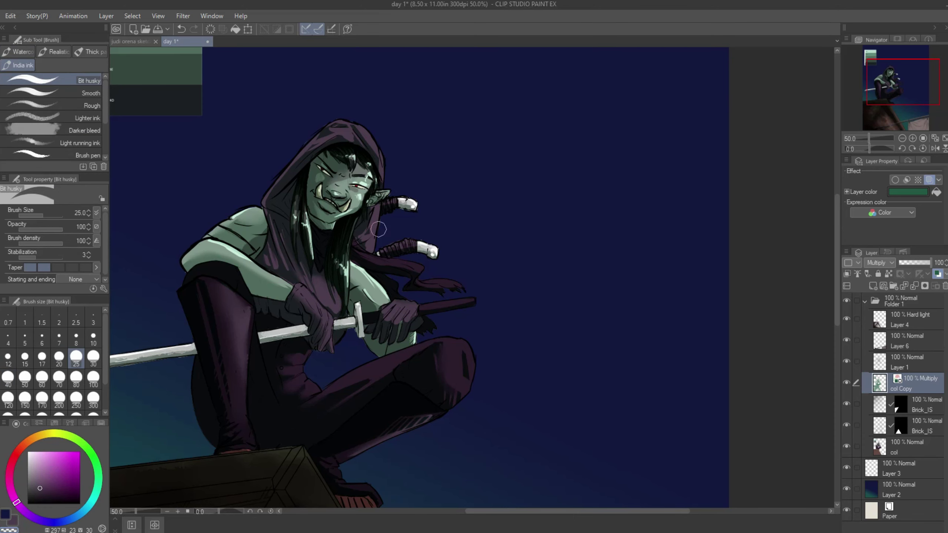
pyautogui.hotkey('alt', '[')
pyautogui.hotkey('alt', ']')
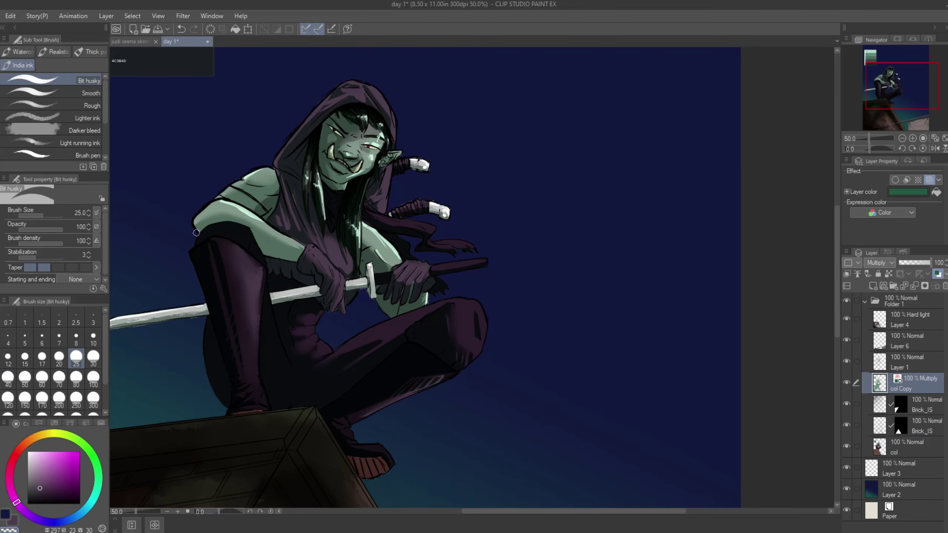
pyautogui.hotkey('alt', '[')
pyautogui.moveTo(119, 368); pyautogui.dragTo(166, 319)
pyautogui.hotkey('alt', ']')
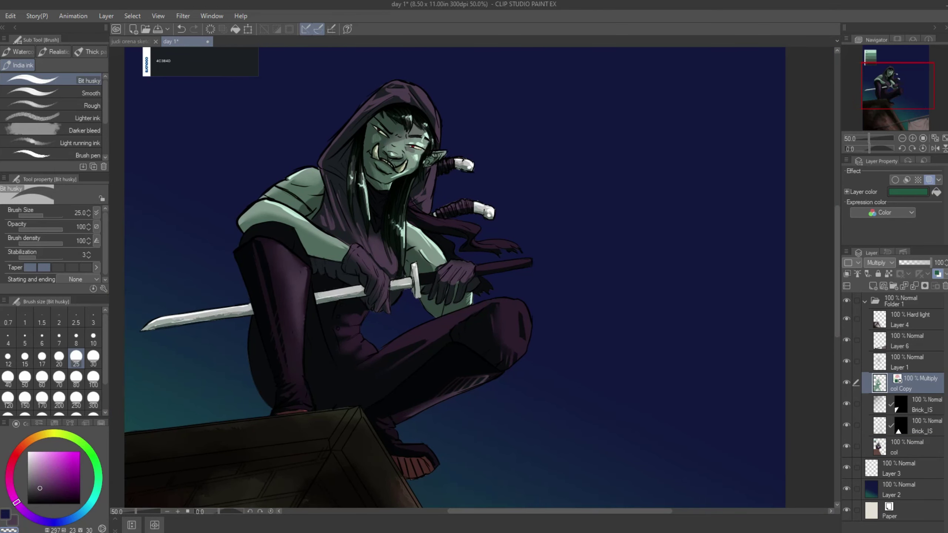
# Delete the colour reference swatches from the col layer within a rectangular selection and deselect
pyautogui.scroll(-1, 167, 319)
pyautogui.moveTo(223, 129)
pyautogui.mouseDown()
pyautogui.moveTo(223, 224)
pyautogui.moveTo(125, 114)
pyautogui.mouseUp()
pyautogui.press('m')
pyautogui.hotkey('alt', '[')
pyautogui.press('Delete')
pyautogui.hotkey('ctrl', 'd')
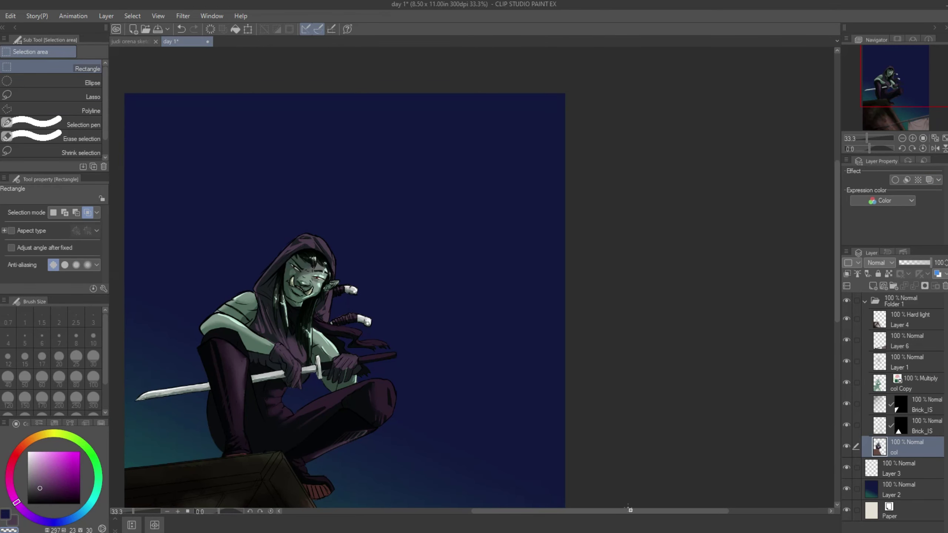
# Make a large elliptical selection in the sky's upper-right corner and fill it with pale mauve for the moon
pyautogui.moveTo(373, 261); pyautogui.dragTo(397, 256)
pyautogui.click(52, 81)
pyautogui.moveTo(535, 205)
pyautogui.mouseDown()
pyautogui.moveTo(666, 338)
pyautogui.moveTo(660, 291)
pyautogui.mouseUp()
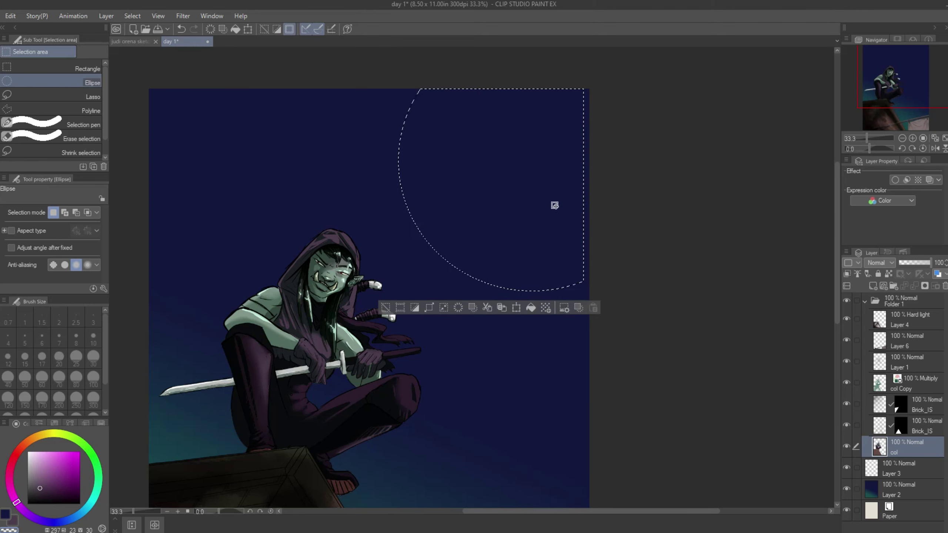
pyautogui.press('x')
pyautogui.hotkey('alt', 'BackSpace')
pyautogui.moveTo(570, 514); pyautogui.dragTo(574, 514)
# Texture the large moon with mottled purple-grey patches using the Darker bleed brush, undoing the unwanted strokes
pyautogui.press('b')
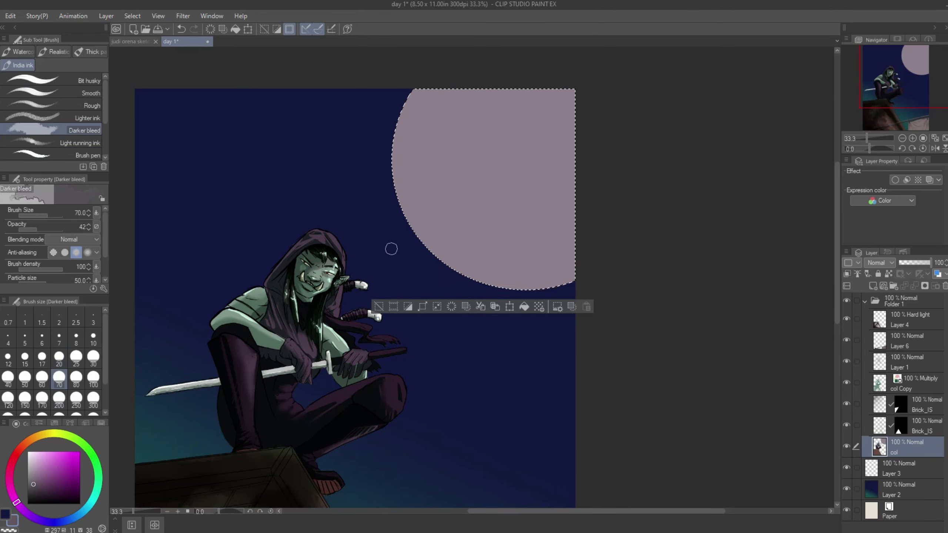
pyautogui.moveTo(403, 220); pyautogui.dragTo(552, 288)
pyautogui.moveTo(567, 119)
pyautogui.mouseDown()
pyautogui.moveTo(567, 283)
pyautogui.moveTo(467, 224)
pyautogui.moveTo(504, 168)
pyautogui.moveTo(461, 151)
pyautogui.mouseUp()
pyautogui.hotkey('ctrl', 'z')
pyautogui.hotkey('ctrl', 'z')
pyautogui.hotkey('ctrl', 'z')
pyautogui.hotkey('ctrl', 'z')
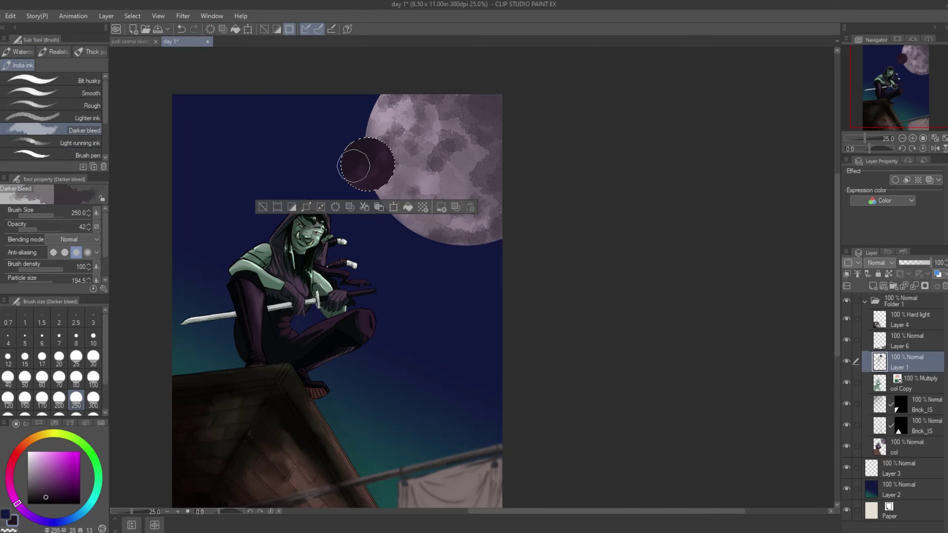
# Texture the small dark moon on Layer 1 inside its round selection, using Darker bleed at size 70 and sampled moon colours
pyautogui.press('[')
pyautogui.press('[')
pyautogui.press('[')
pyautogui.press('[')
pyautogui.press('[')
pyautogui.press('[')
pyautogui.press('[')
pyautogui.keyDown('alt'); pyautogui.click(381, 151); pyautogui.keyUp('alt')
pyautogui.keyDown('alt'); pyautogui.click(359, 139); pyautogui.keyUp('alt')
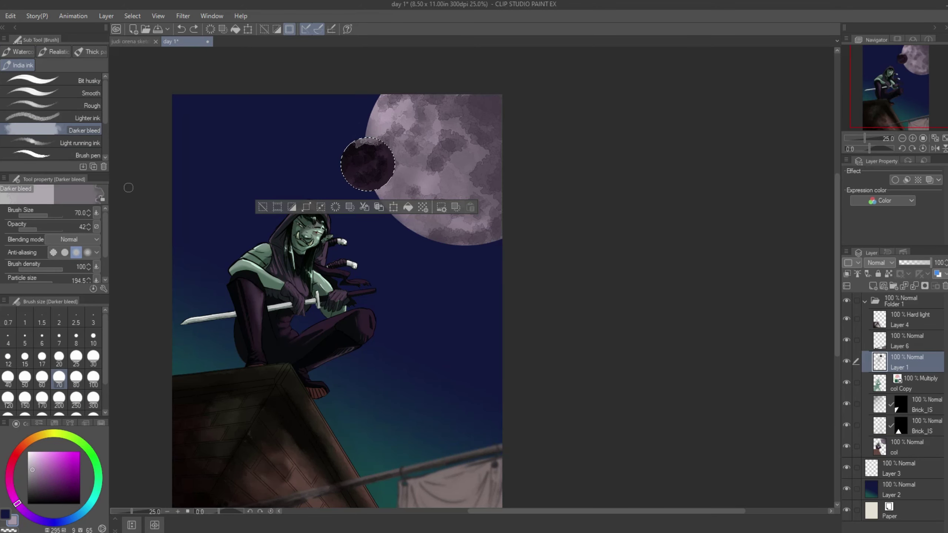
pyautogui.keyDown('alt'); pyautogui.click(391, 171); pyautogui.keyUp('alt')
pyautogui.moveTo(392, 161); pyautogui.dragTo(345, 179)
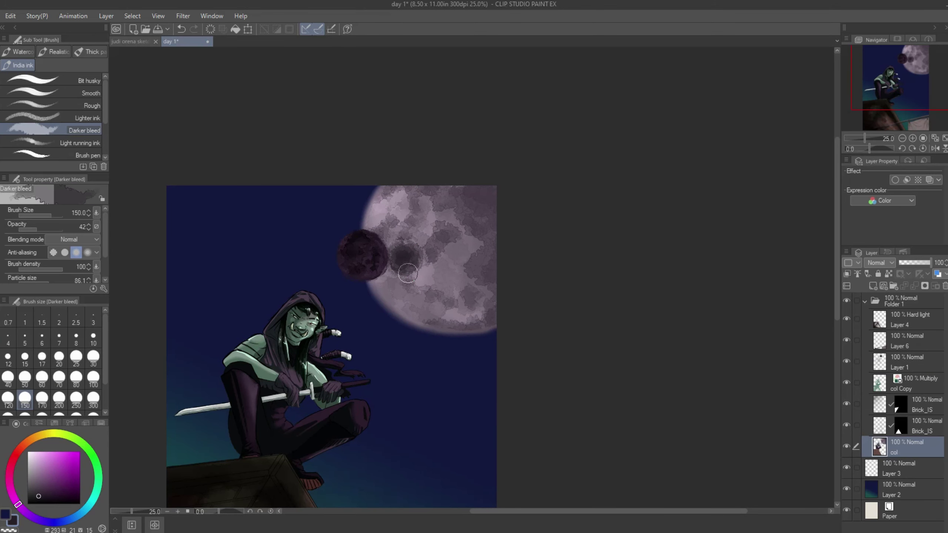
# Refine the small dark moon's craters and edge on Layer 1 with sampled dark purples and a progressively smaller Darker bleed brush
pyautogui.scroll(1, 407, 272)
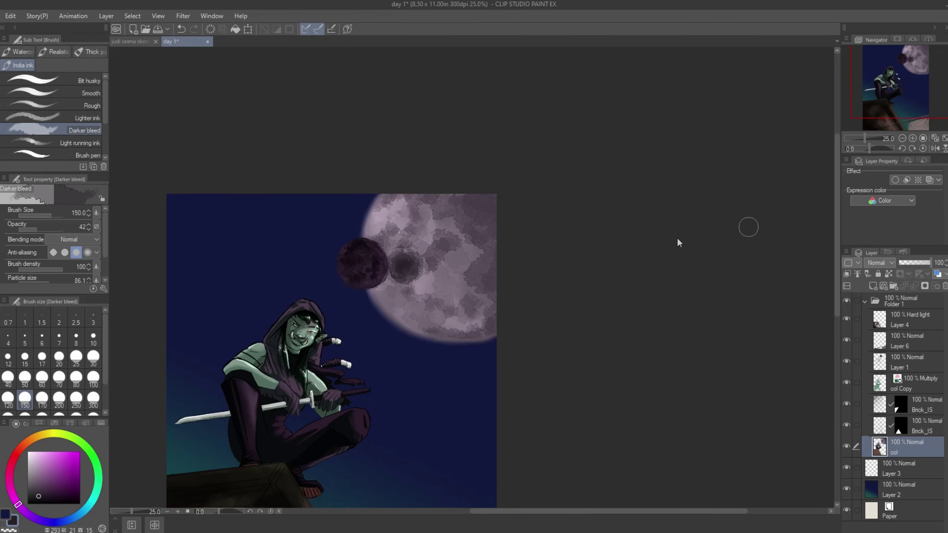
pyautogui.click(911, 319)
pyautogui.click(911, 360)
pyautogui.keyDown('alt'); pyautogui.click(342, 269); pyautogui.keyUp('alt')
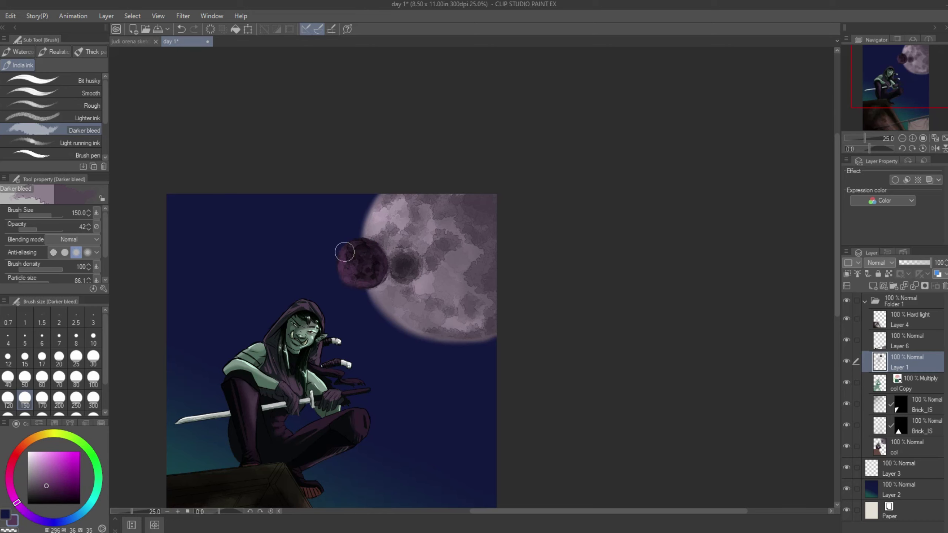
pyautogui.keyDown('alt'); pyautogui.click(345, 264); pyautogui.keyUp('alt')
pyautogui.scroll(2, 358, 269)
pyautogui.press('[')
pyautogui.press('[')
pyautogui.press('[')
pyautogui.press('[')
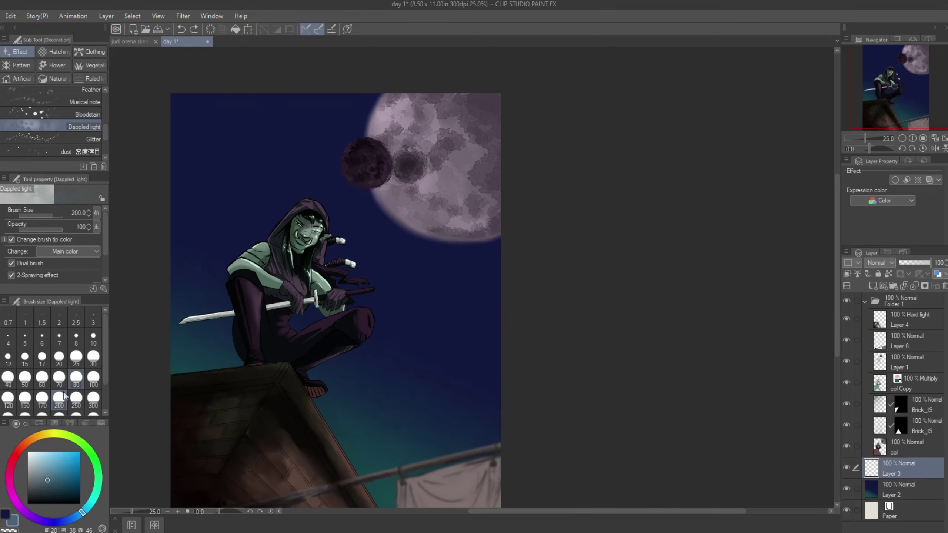
# Brush faint blue clouds and scattered stars across the sky on Layer 3 with the Dappled light and dust of light brushes at size 200
pyautogui.hscroll(1, 359, 428)
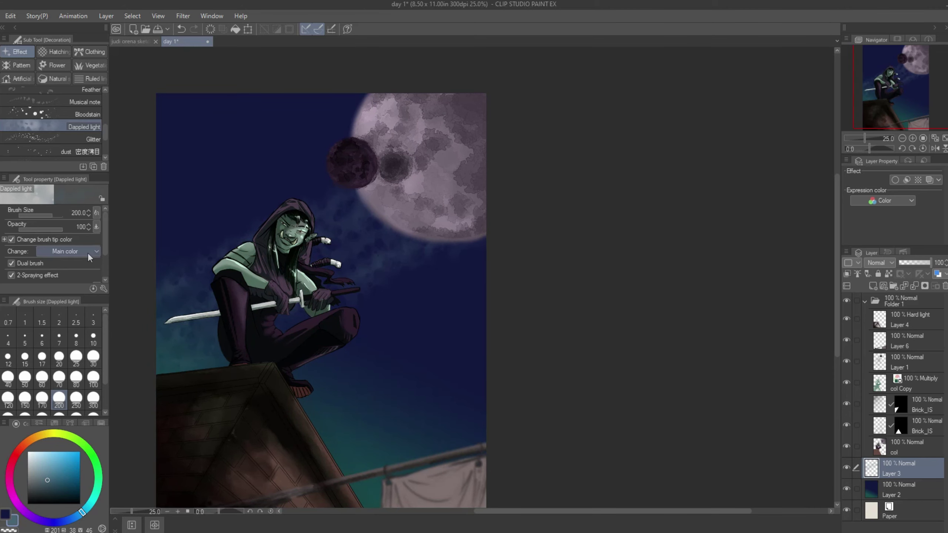
pyautogui.scroll(-2, 52, 127)
pyautogui.click(67, 140)
pyautogui.moveTo(249, 285); pyautogui.dragTo(318, 262)
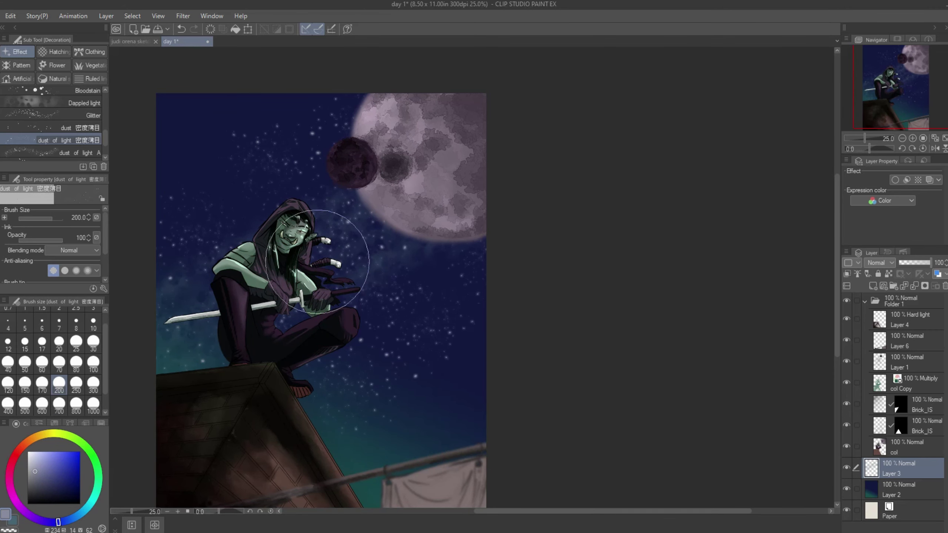
# Fill out the starfield on Layer 3 with dust at size 700 and dust of light A at sizes 2000 and 200
pyautogui.scroll(-1, 485, 374)
pyautogui.click(74, 130)
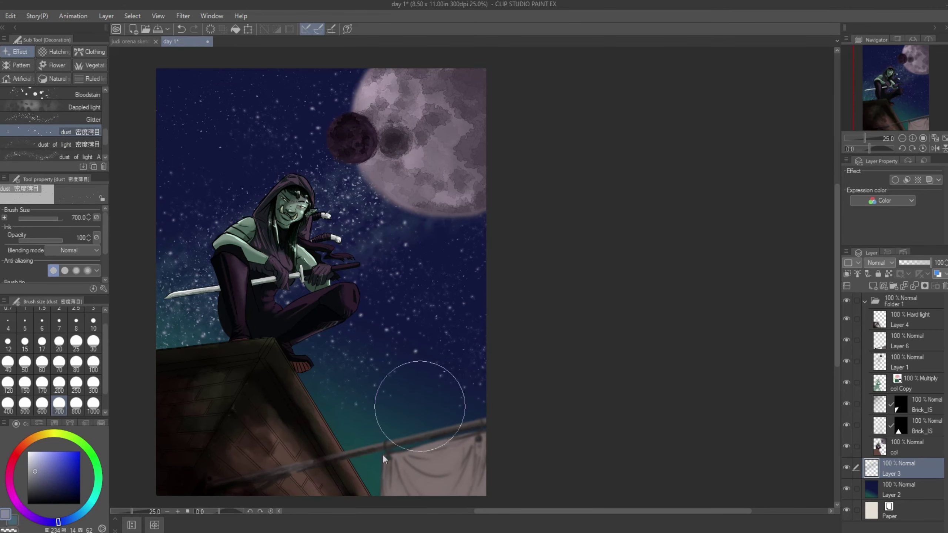
pyautogui.click(74, 156)
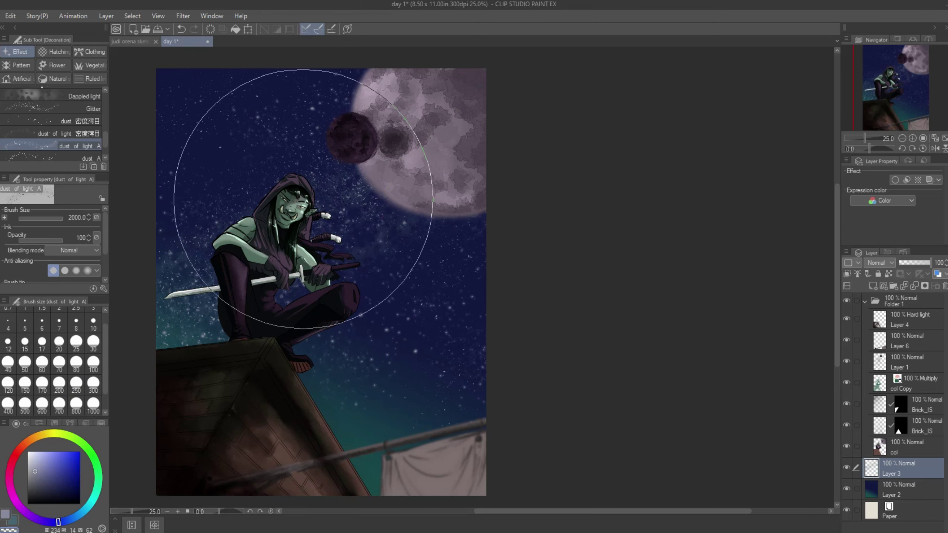
pyautogui.click(58, 382)
pyautogui.scroll(-1, 834, 263)
# Set Layer 4's blending mode to Multiply and Layer 3's to Add (Glow)
pyautogui.click(880, 262)
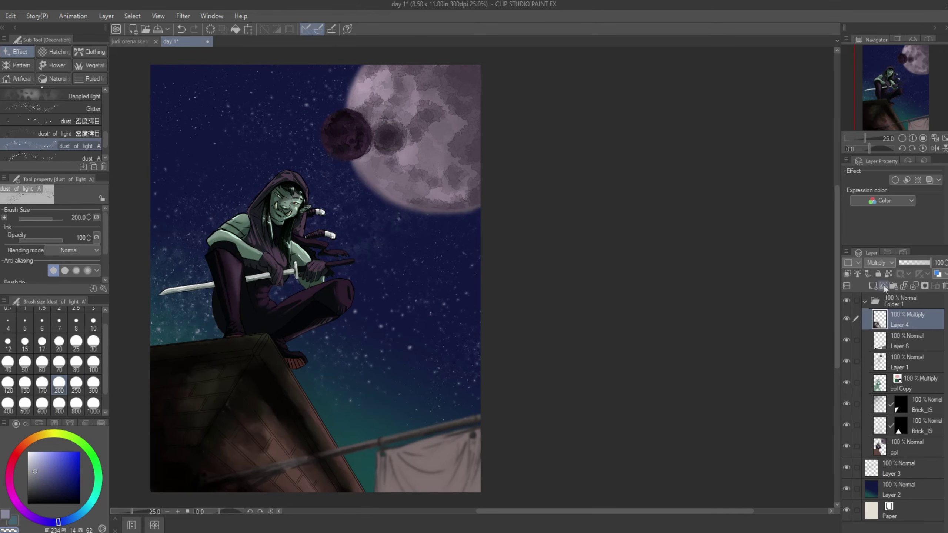
pyautogui.click(888, 388)
pyautogui.click(879, 263)
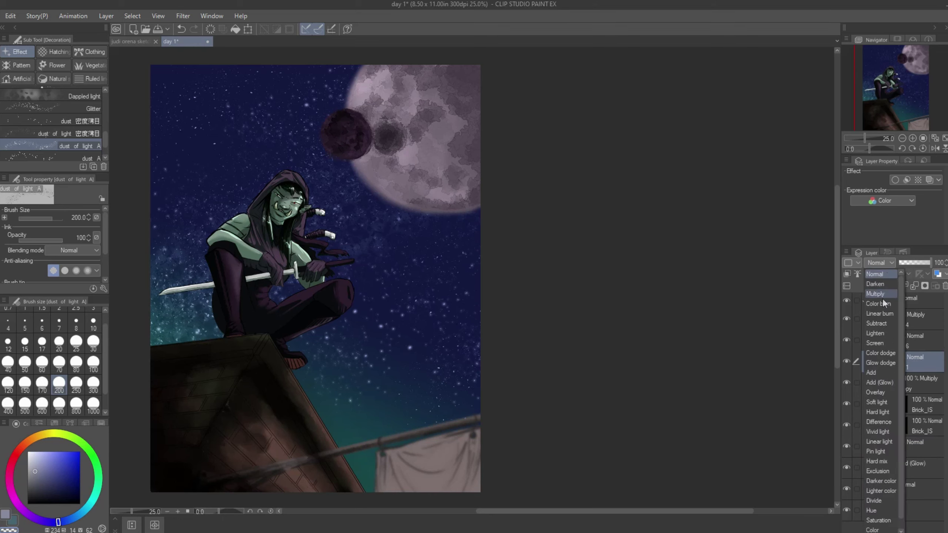
pyautogui.click(882, 298)
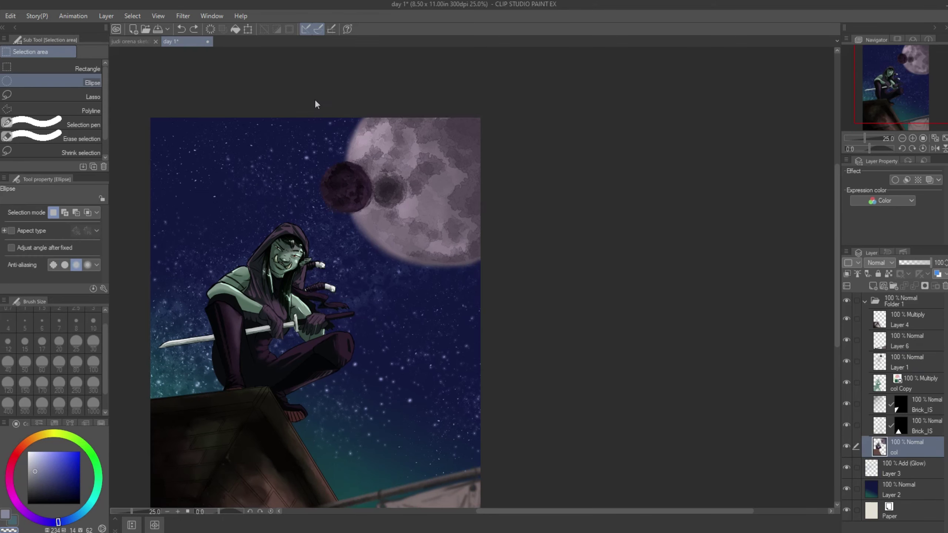
# Select the large moon with an ellipse on the col layer and brighten it with an Add (Glow) copy
pyautogui.moveTo(328, 90); pyautogui.dragTo(553, 278)
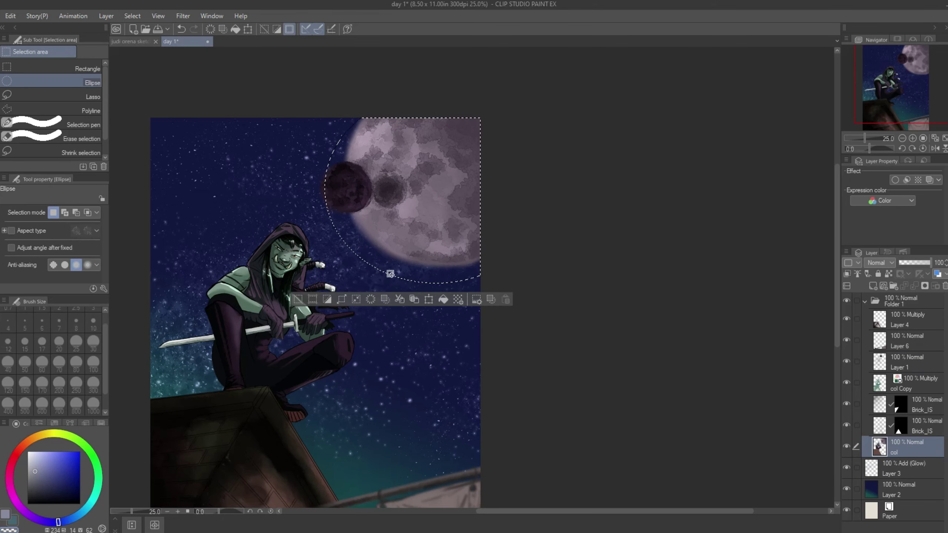
pyautogui.click(879, 263)
pyautogui.click(879, 441)
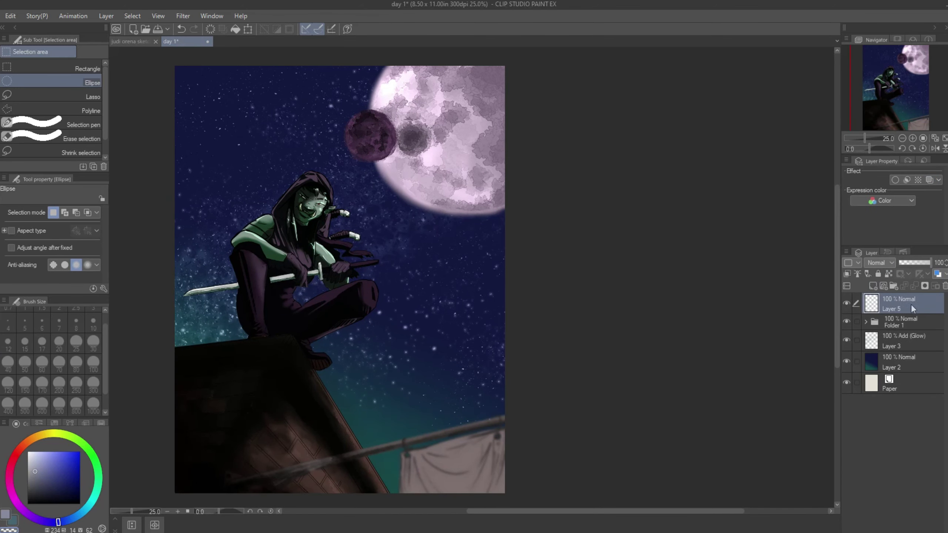
# Darken the picture's edges on Layer 5 with a black-to-transparent gradient outside a page-sized elliptical selection
pyautogui.moveTo(192, 75); pyautogui.dragTo(483, 485)
pyautogui.hotkey('ctrl', 'i')
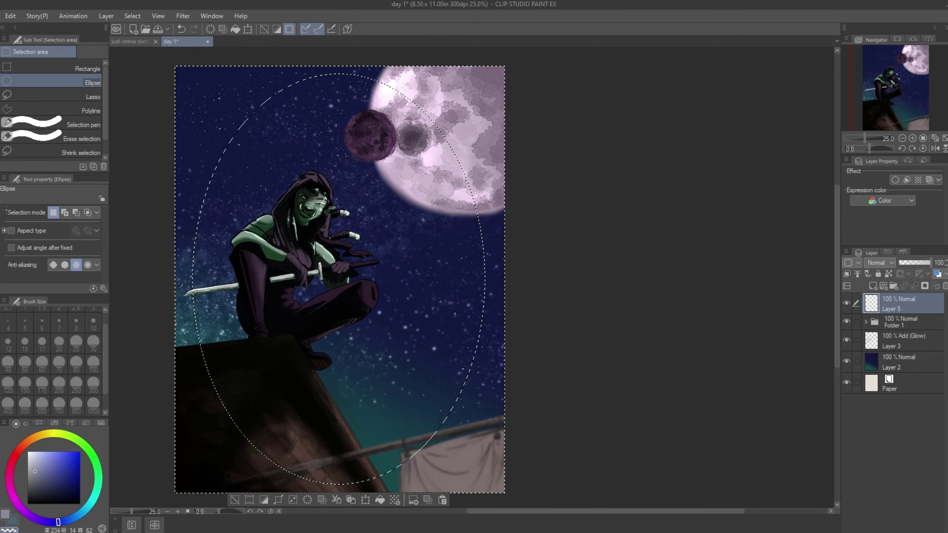
pyautogui.keyDown('alt'); pyautogui.click(172, 350); pyautogui.keyUp('alt')
pyautogui.press('g')
pyautogui.moveTo(171, 350); pyautogui.dragTo(261, 410)
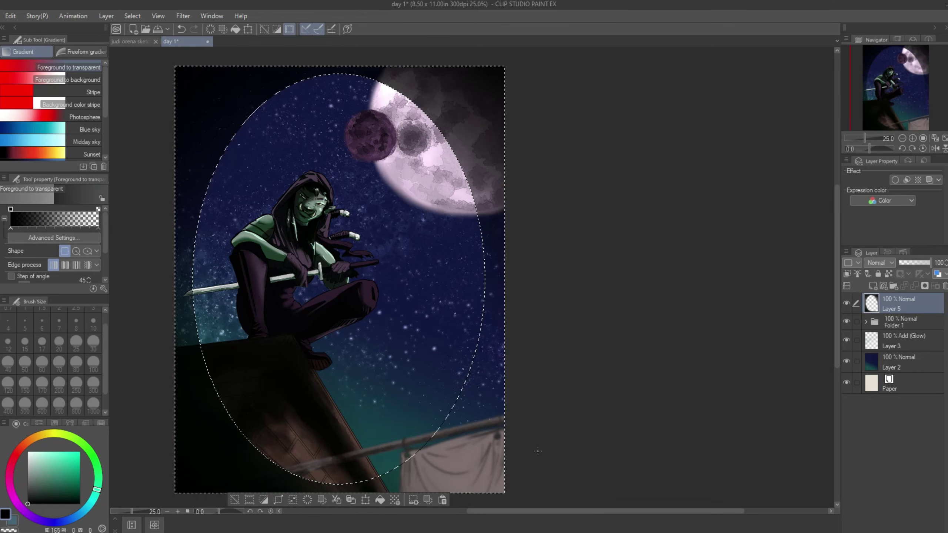
# Deselect and soften the vignette's inner edge on Layer 5 with the Paint and apply brush, increasing its size from 80 to 200
pyautogui.hotkey('ctrl', 'd')
pyautogui.press('b')
pyautogui.click(28, 54)
pyautogui.moveTo(181, 317)
pyautogui.mouseDown()
pyautogui.moveTo(432, 444)
pyautogui.moveTo(448, 123)
pyautogui.moveTo(217, 69)
pyautogui.moveTo(482, 110)
pyautogui.moveTo(482, 296)
pyautogui.mouseUp()
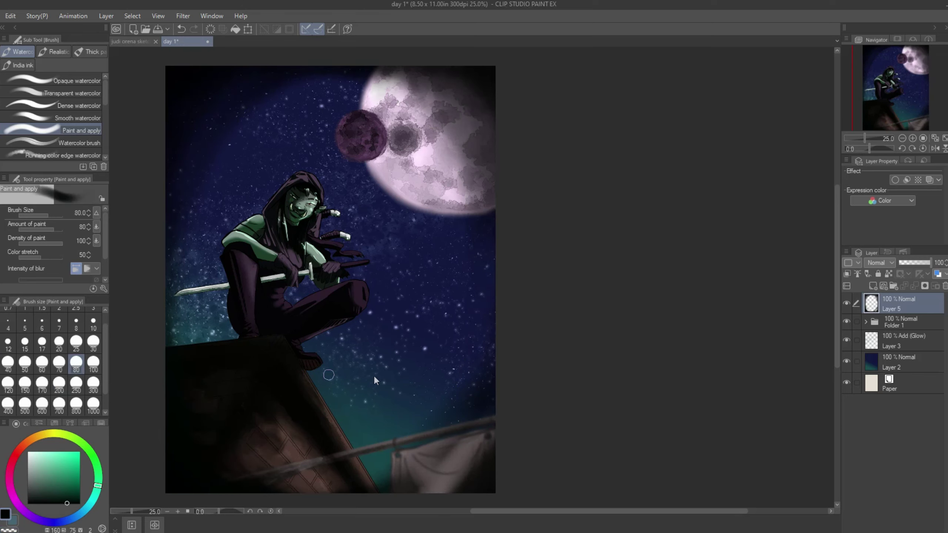
pyautogui.press(']')
pyautogui.press(']')
pyautogui.press(']')
pyautogui.press(']')
pyautogui.press(']')
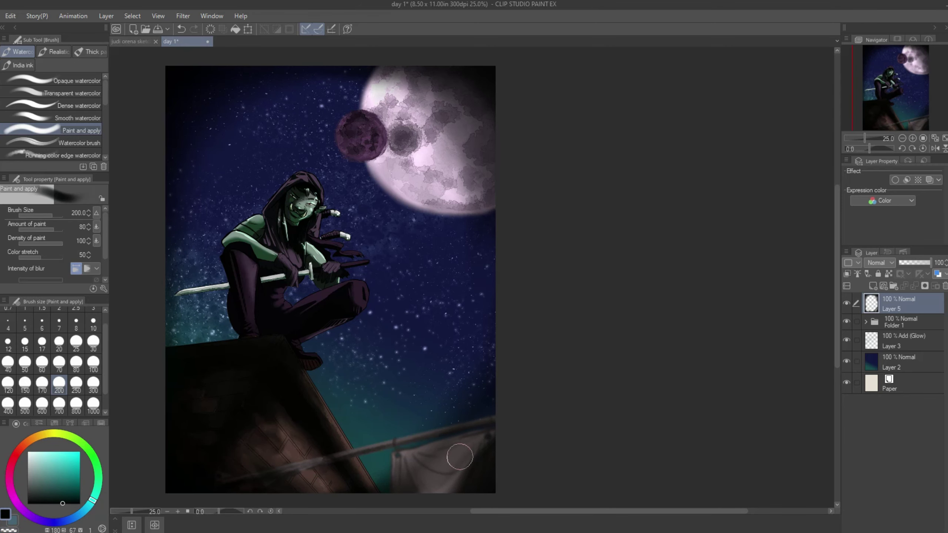
pyautogui.scroll(1, 836, 320)
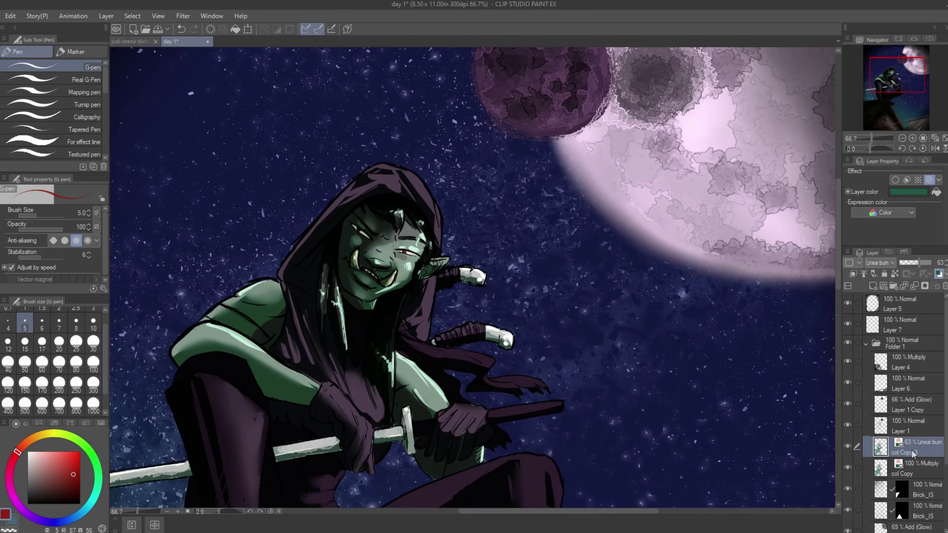
# Draw a glowing red light trail from the orc's eye on Layer 7 and a new Add (Glow) layer above it
pyautogui.hotkey('alt', '[')
pyautogui.click(865, 343)
pyautogui.click(895, 324)
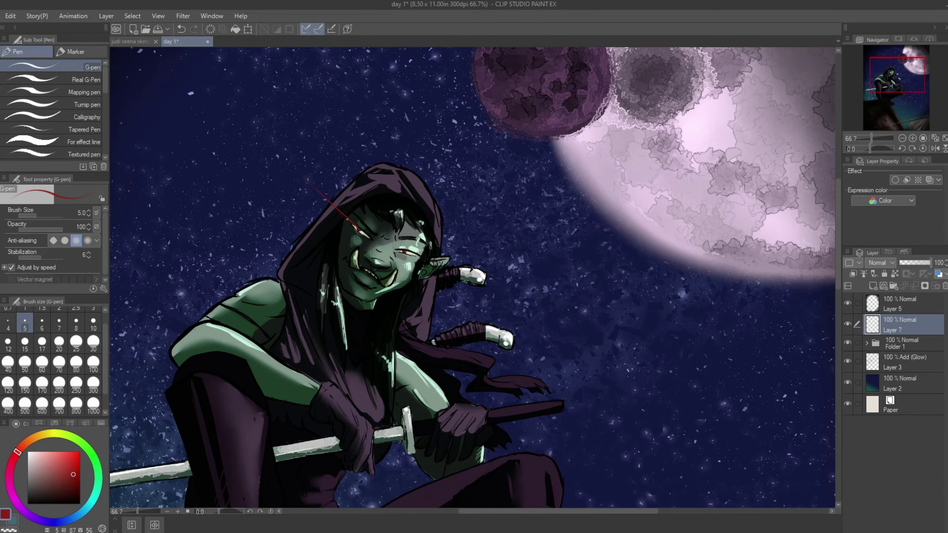
pyautogui.hotkey('ctrl', 'shift', 'n')
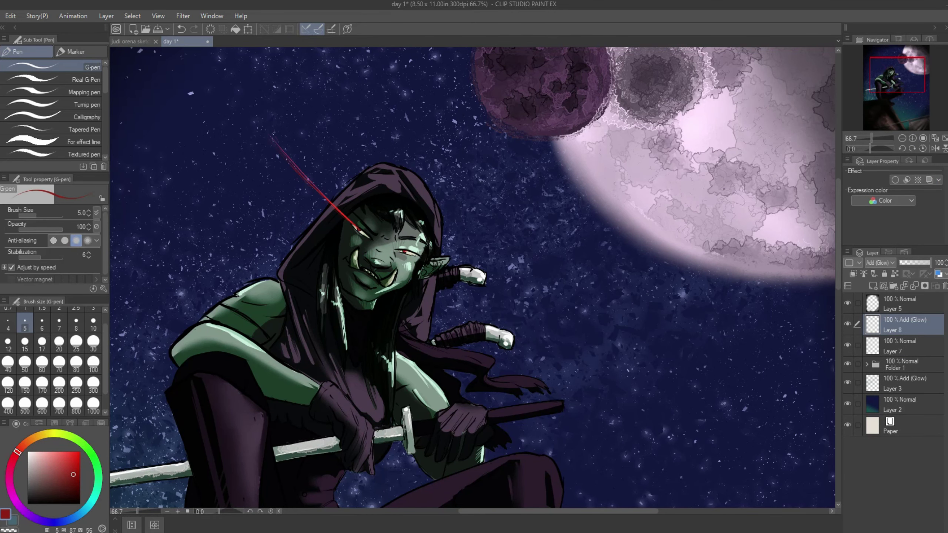
pyautogui.scroll(2, 904, 140)
pyautogui.scroll(-2, 904, 140)
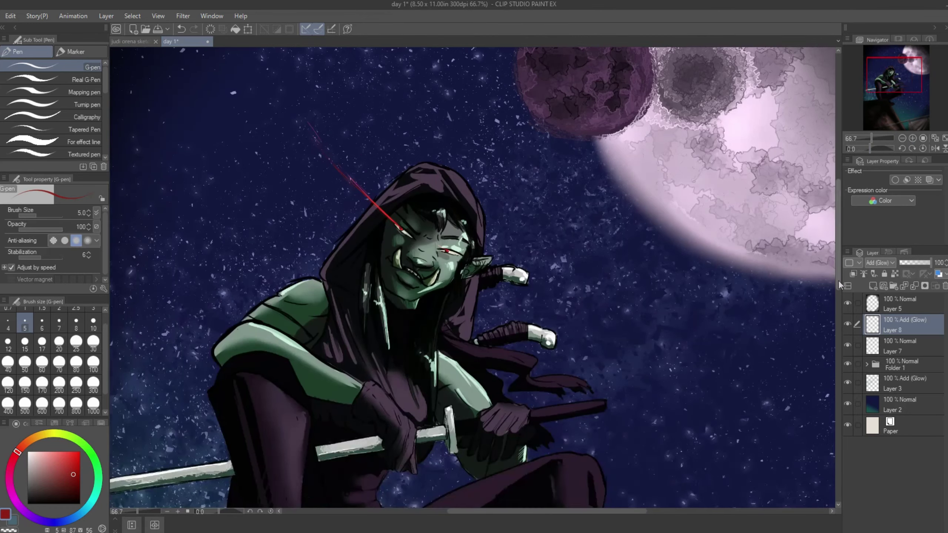
pyautogui.moveTo(531, 456); pyautogui.dragTo(600, 403)
# Fill in the dark strap across the orc's shoulder on the col layer with the Bit husky brush and G-pen
pyautogui.click(866, 364)
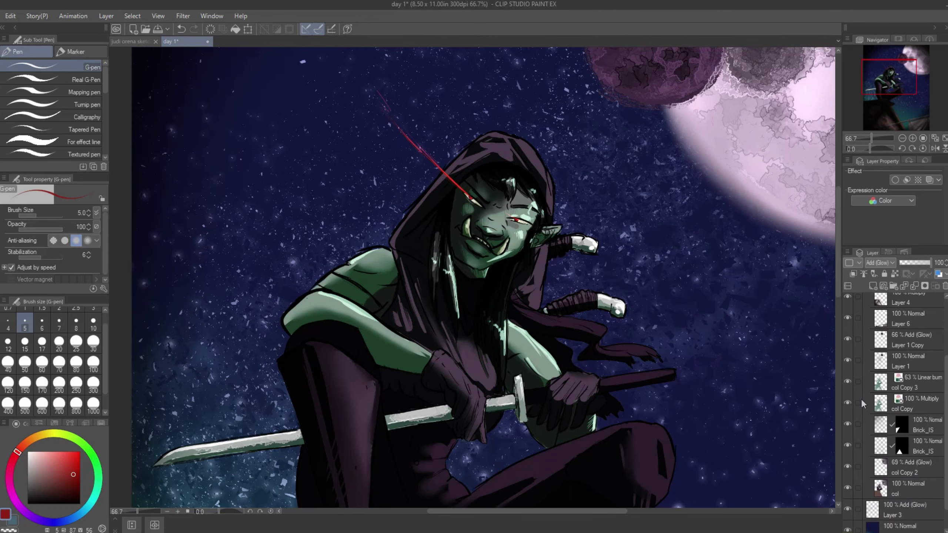
pyautogui.scroll(1, 936, 375)
pyautogui.click(911, 496)
pyautogui.press('b')
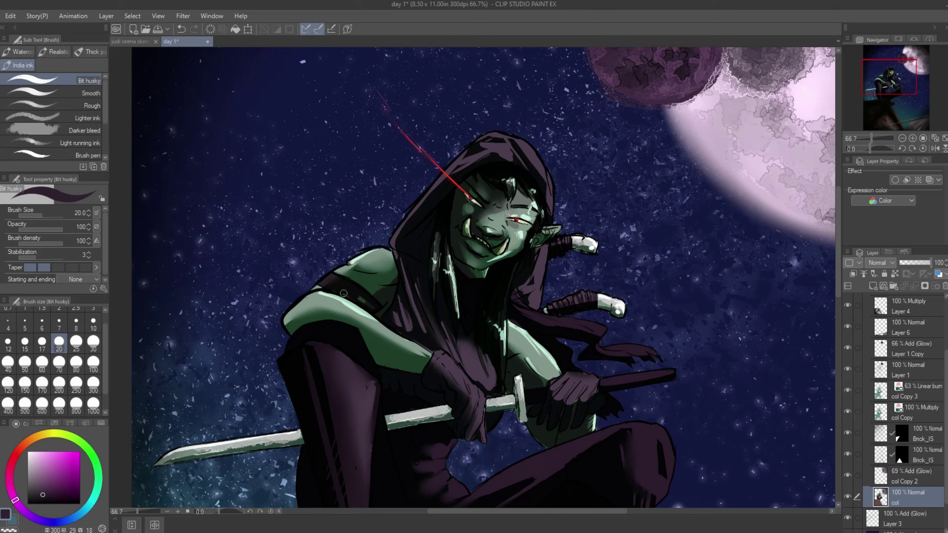
pyautogui.press('p')
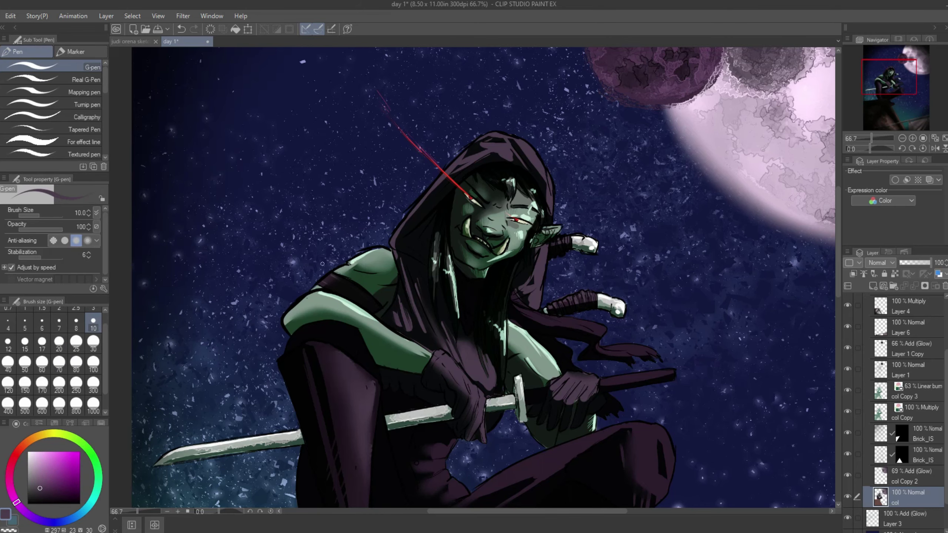
pyautogui.scroll(-2, 367, 305)
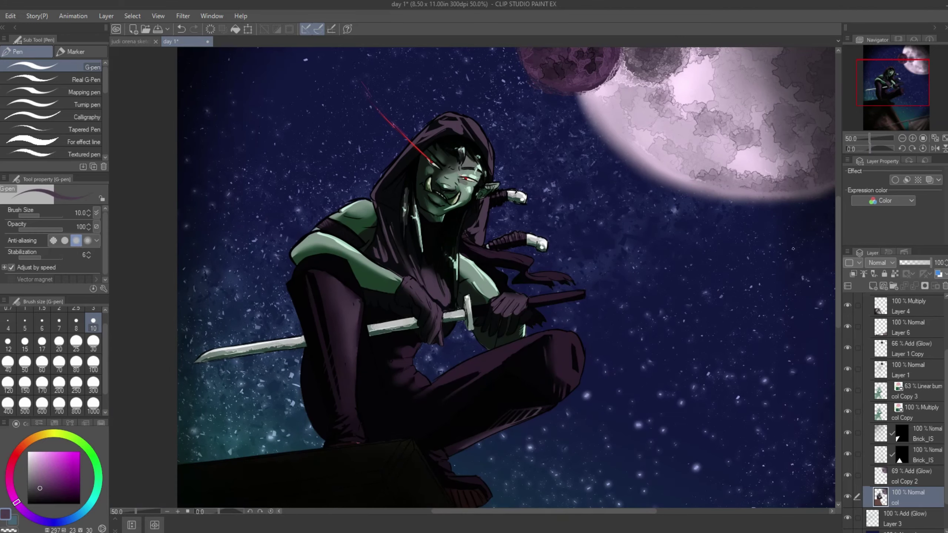
# Draw wavy bright green flames rising from the sword tip on Layer 7 with the For effect line pen at sizes 15 and 10
pyautogui.click(906, 369)
pyautogui.click(903, 346)
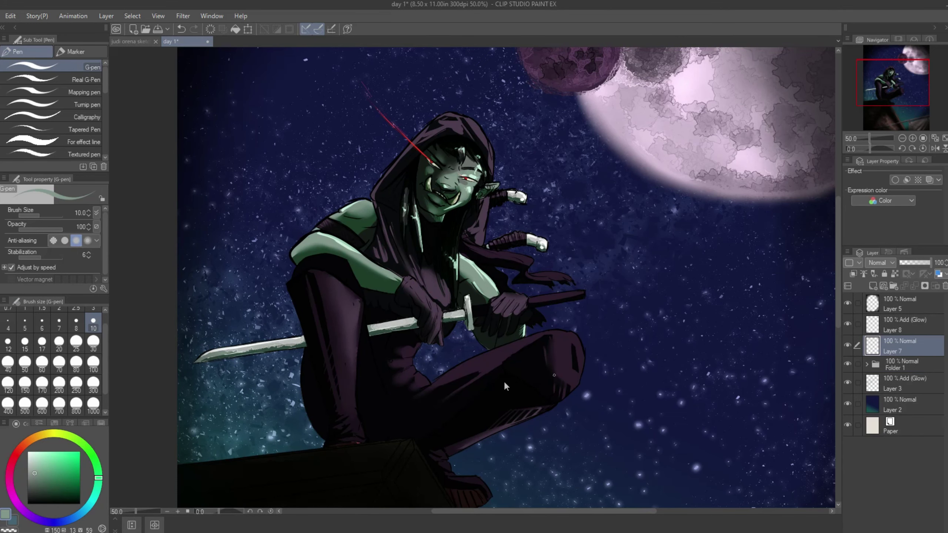
pyautogui.click(84, 141)
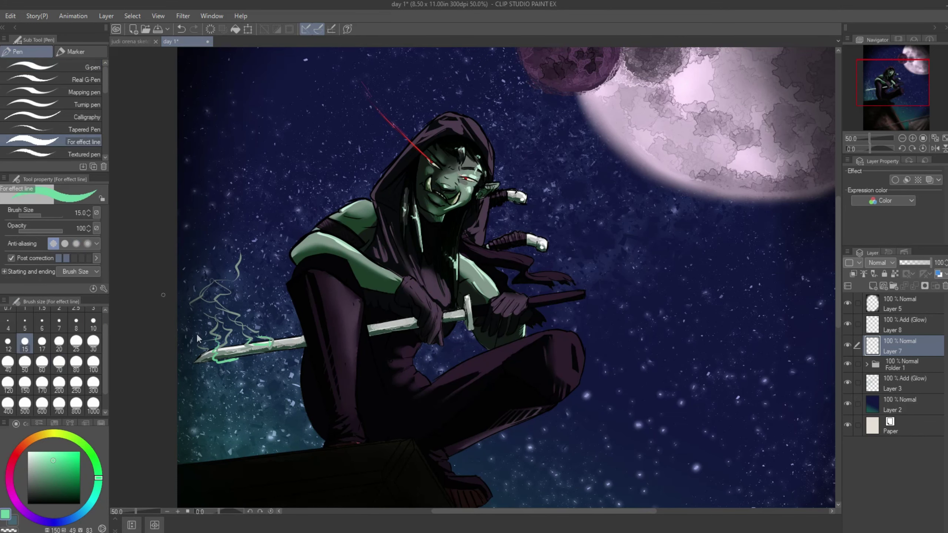
pyautogui.moveTo(224, 334)
pyautogui.mouseDown()
pyautogui.moveTo(218, 358)
pyautogui.moveTo(264, 317)
pyautogui.mouseUp()
pyautogui.click(93, 323)
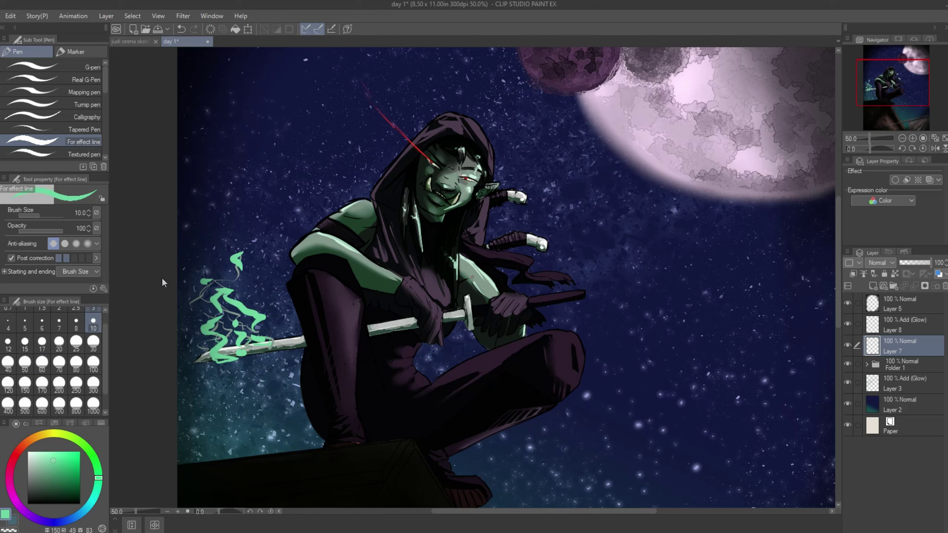
pyautogui.press('b')
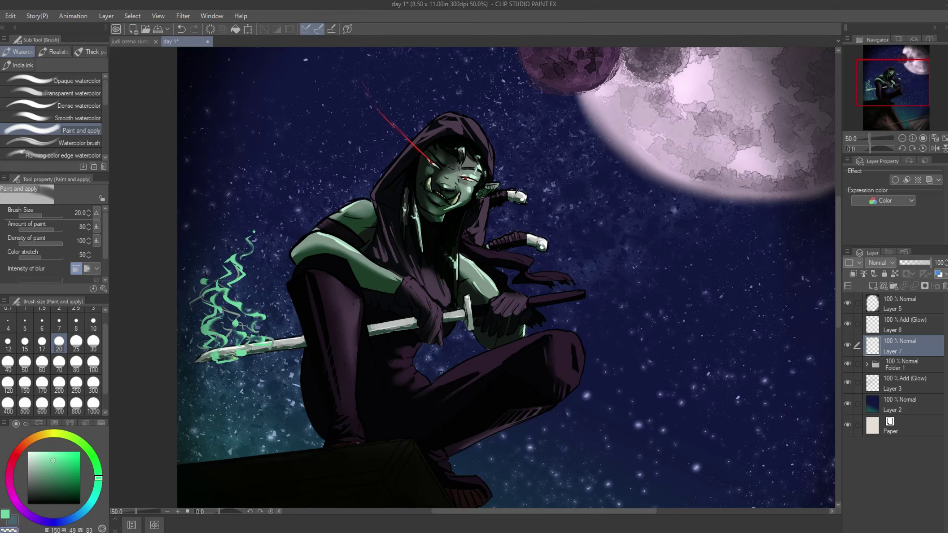
# Copy the green flames within an elliptical selection from Layer 7 onto the Add (Glow) Layer 8 and deselect
pyautogui.press('m')
pyautogui.moveTo(178, 220); pyautogui.dragTo(313, 394)
pyautogui.click(895, 325)
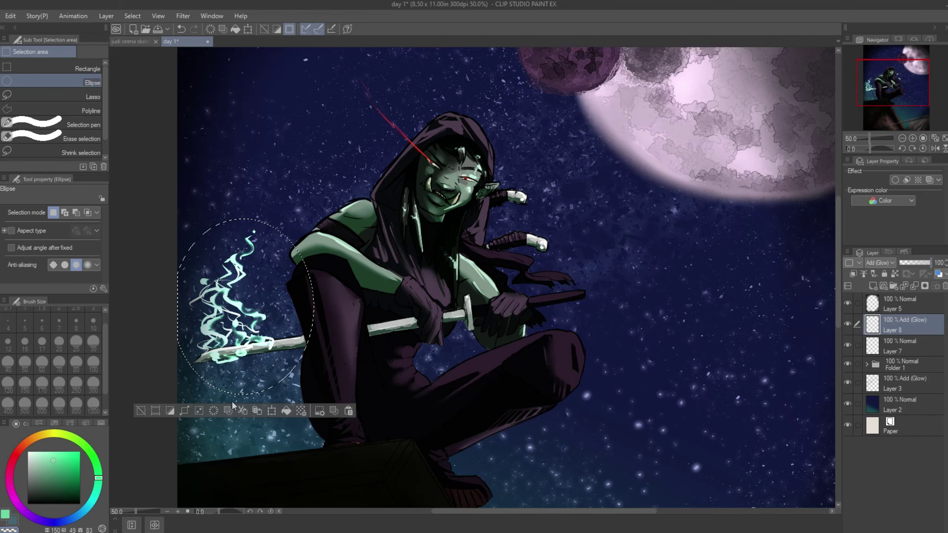
pyautogui.hotkey('ctrl', 'd')
# Soften the flames on Layer 7 into a glow with the Paint and apply brush and save the file
pyautogui.press('b')
pyautogui.click(895, 346)
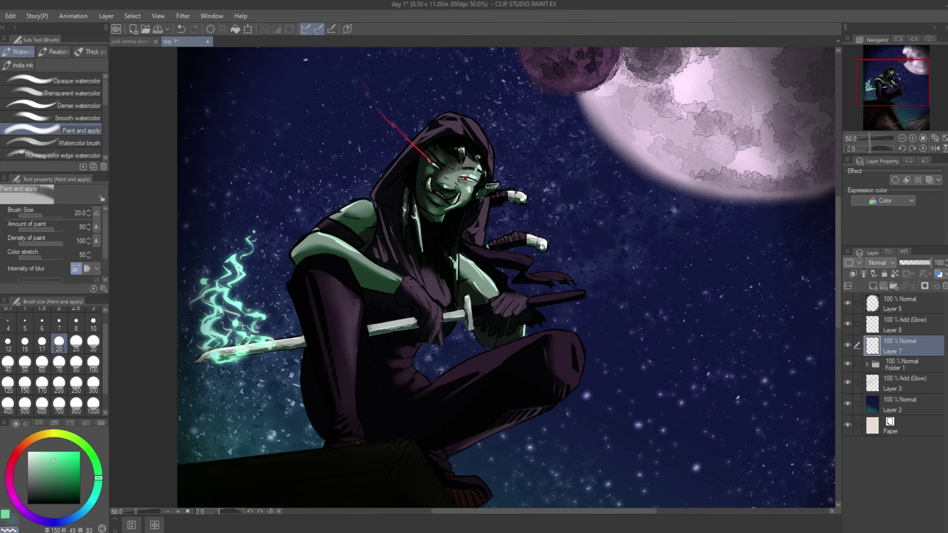
pyautogui.hotkey('ctrl', 's')
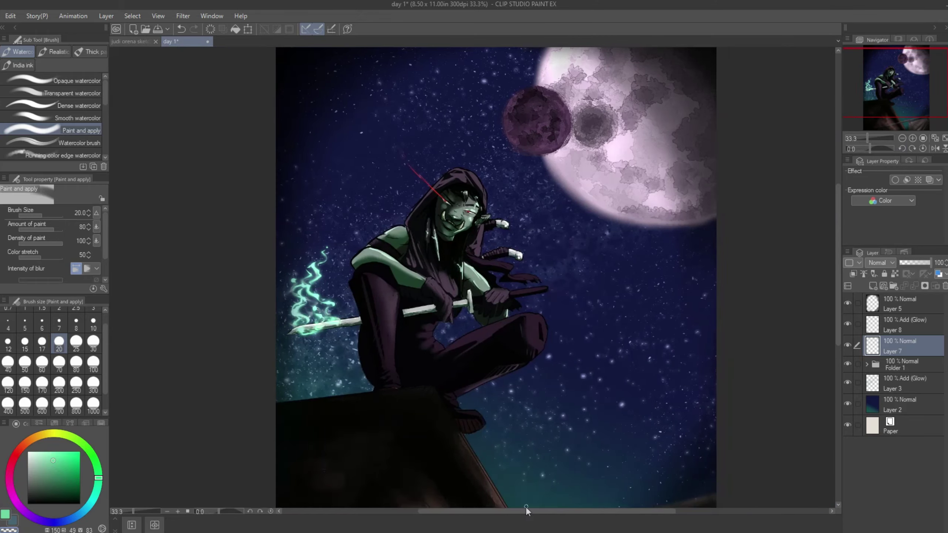
# Add the artist's handle as green Gabriola text at size 21.7 above Layer 5, tilted to follow the rooftop's upper edge
pyautogui.scroll(-2, 837, 277)
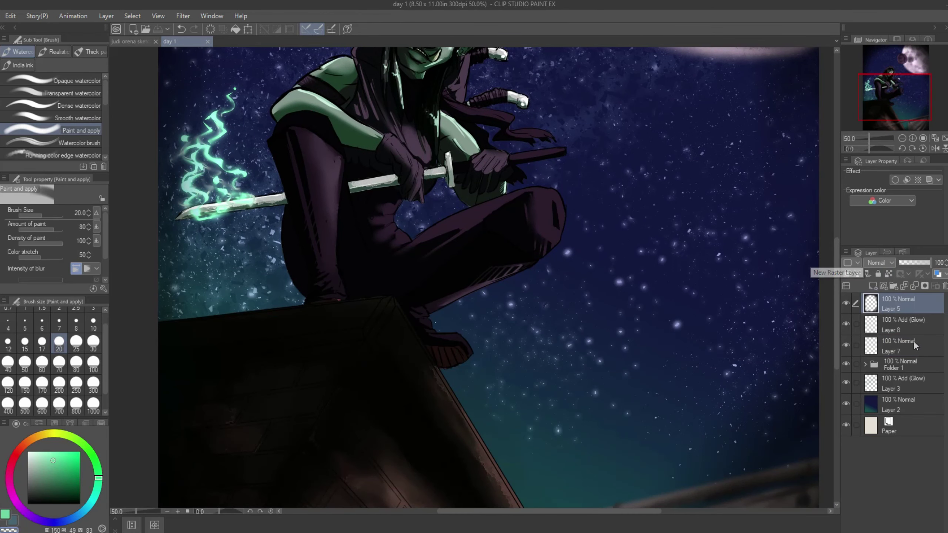
pyautogui.press('t')
pyautogui.click(220, 360)
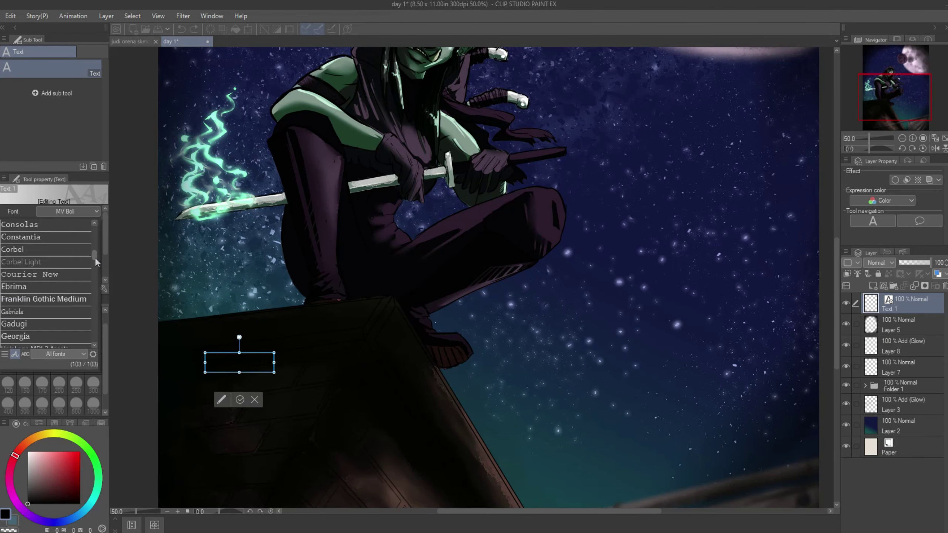
pyautogui.write('TinyArtist516')
pyautogui.moveTo(313, 339)
pyautogui.mouseDown()
pyautogui.moveTo(318, 330)
pyautogui.moveTo(324, 349)
pyautogui.mouseUp()
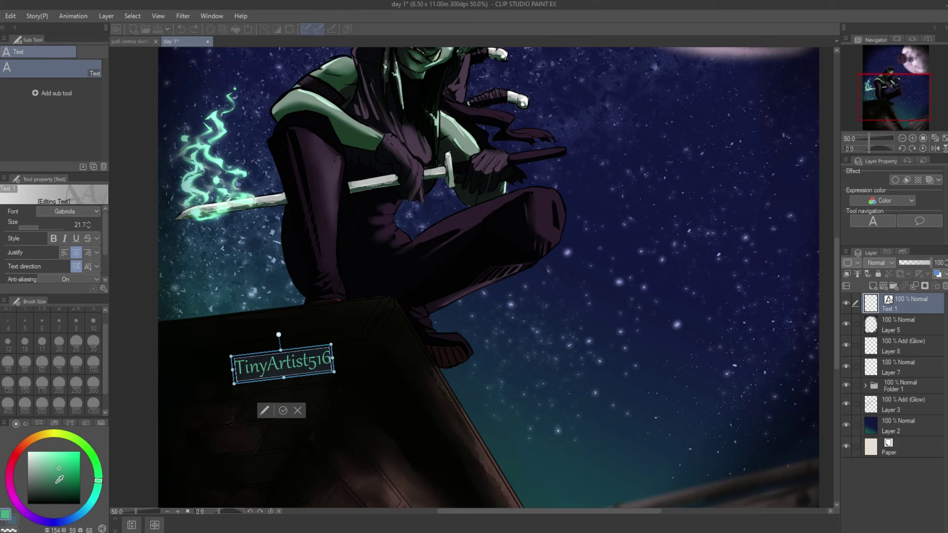
pyautogui.click(283, 410)
# Darken the signature's green and lower its text layer opacity to 53%, then fit the whole picture in view
pyautogui.click(879, 263)
pyautogui.moveTo(931, 262); pyautogui.dragTo(915, 263)
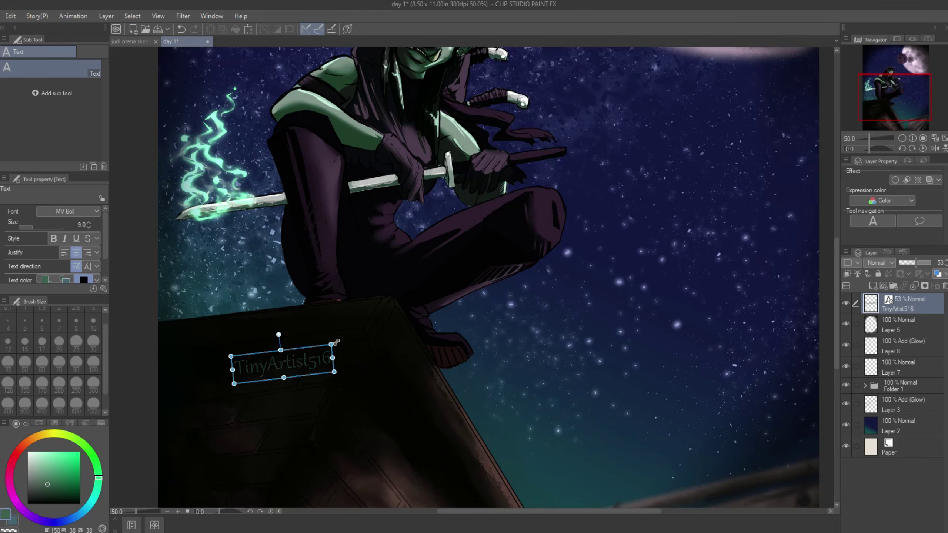
pyautogui.hotkey('ctrl', '0')
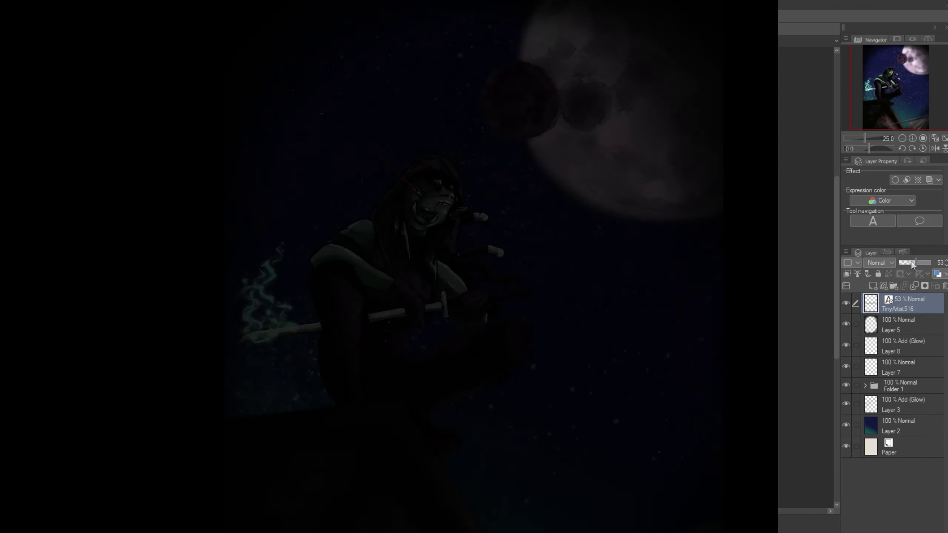